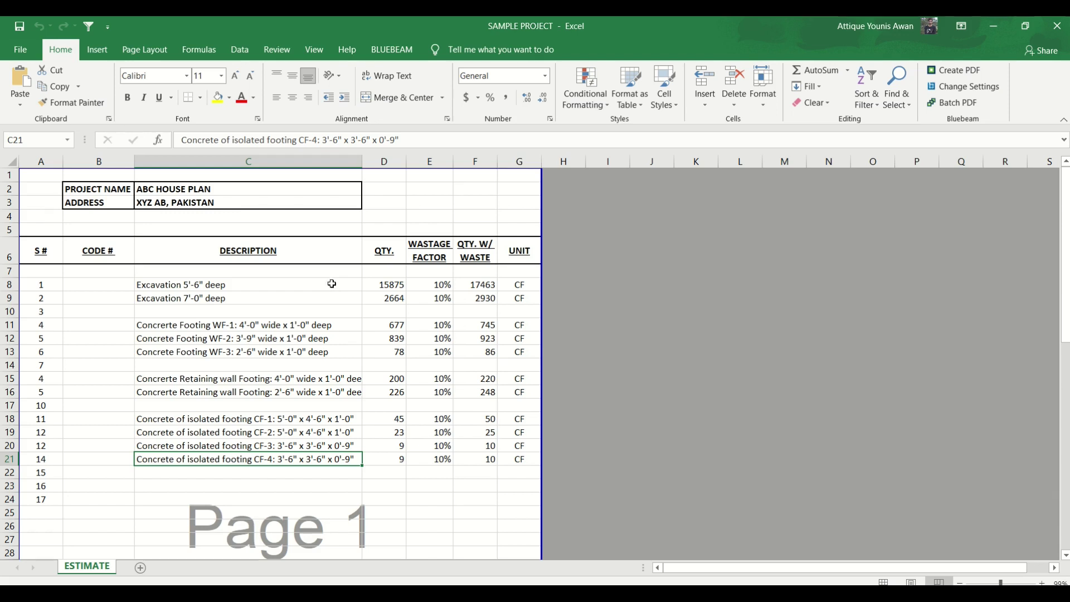
Highlight the footing rows WF-1 to WF-3 and CF-1 to CF-4 (rows 10–18), then switch to PlanSwift
drag(210, 328, 252, 349)
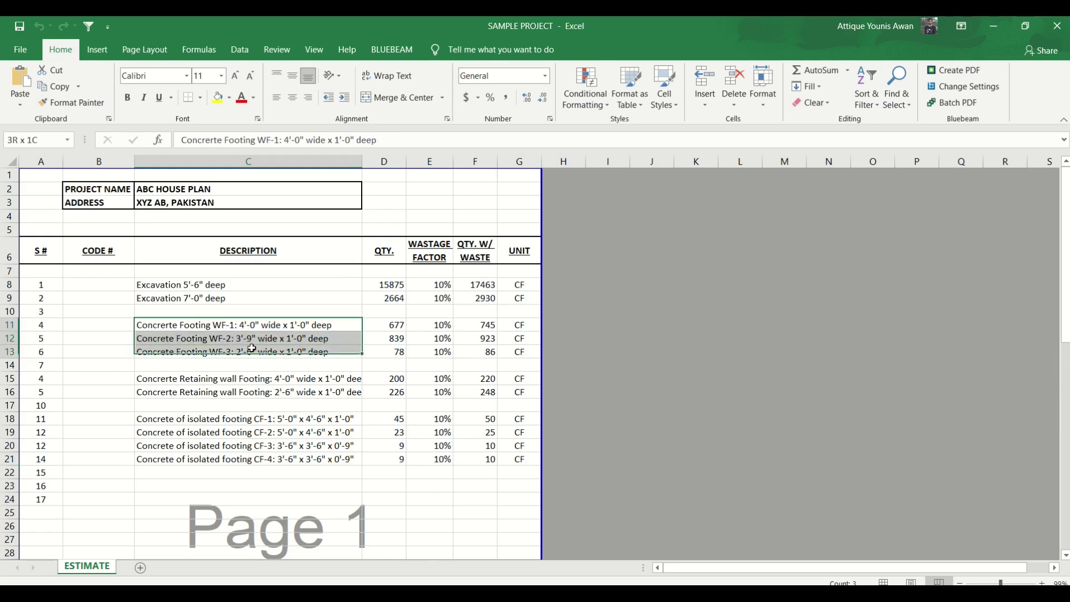
drag(361, 358, 389, 456)
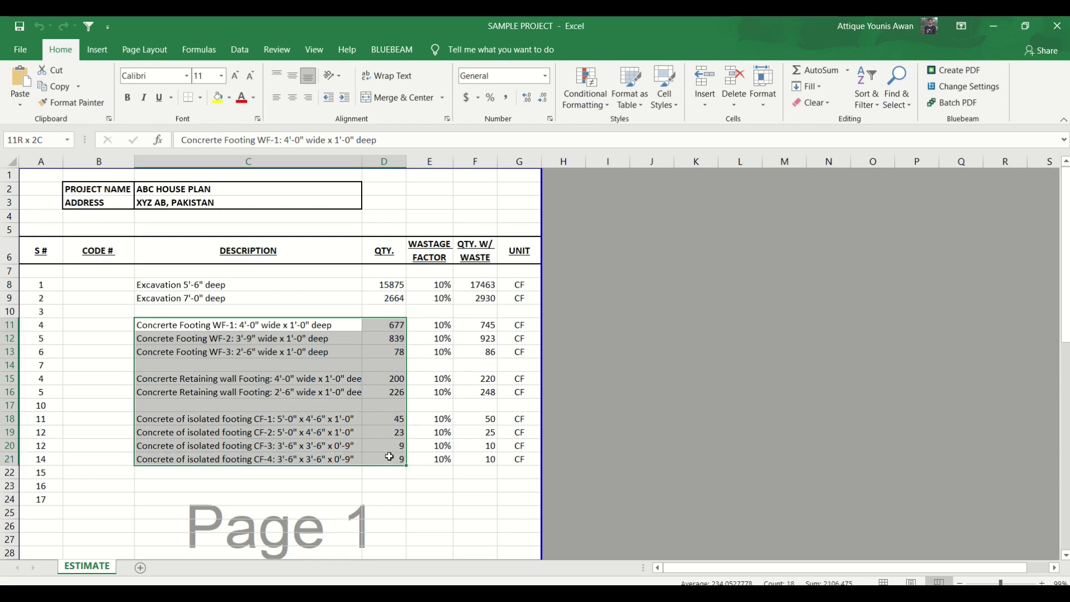
drag(248, 407, 374, 460)
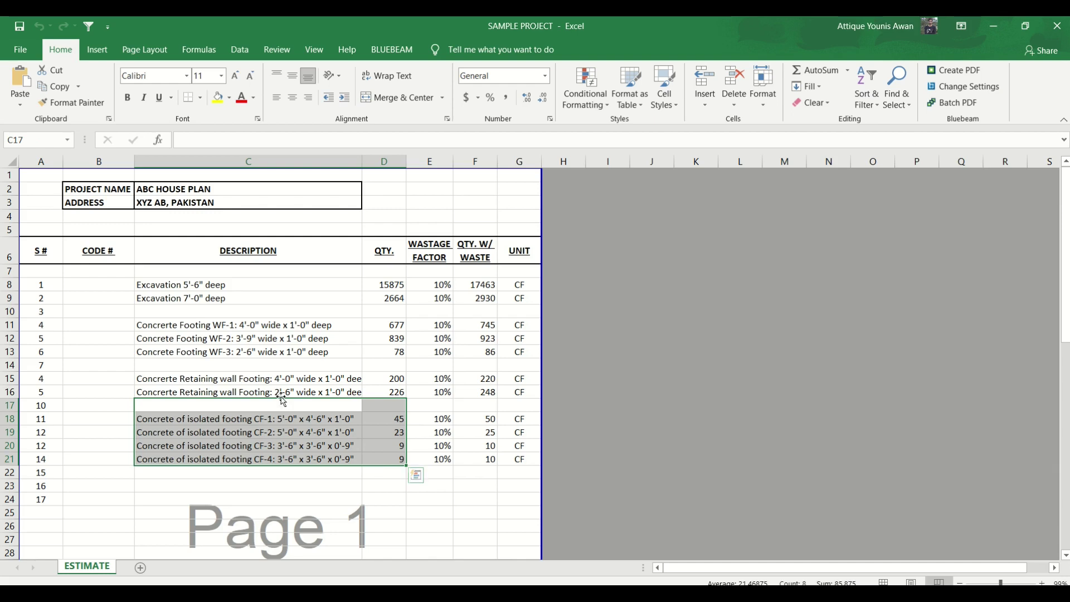
drag(219, 317, 378, 414)
click(466, 555)
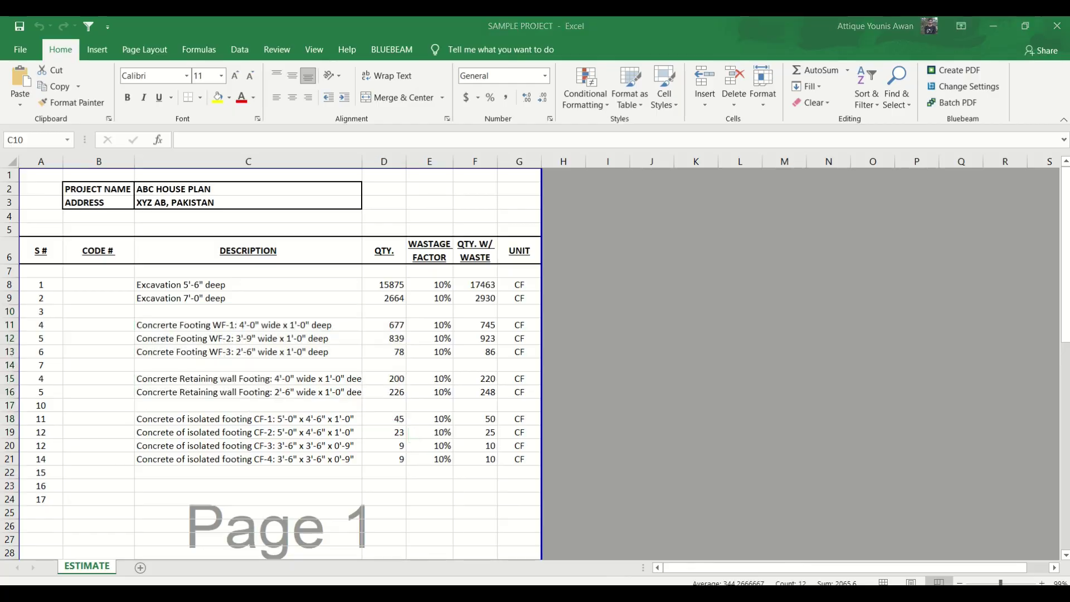
key(alt+Tab)
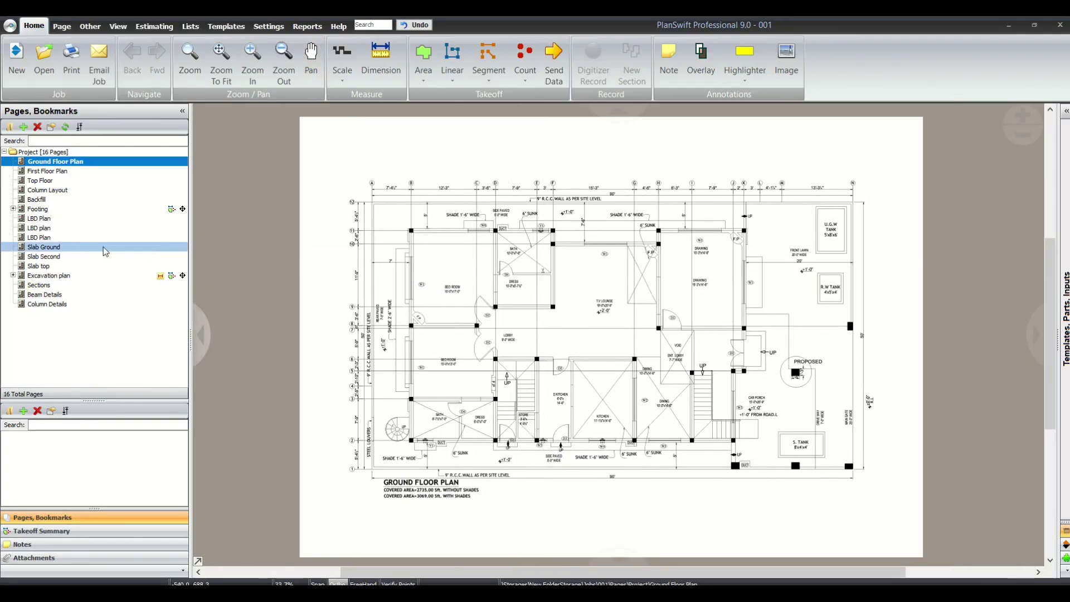
Open the Footing page and select its takeoffs to list WF-1 169.3, WF-2 223.8, WF-3 31.3
click(56, 209)
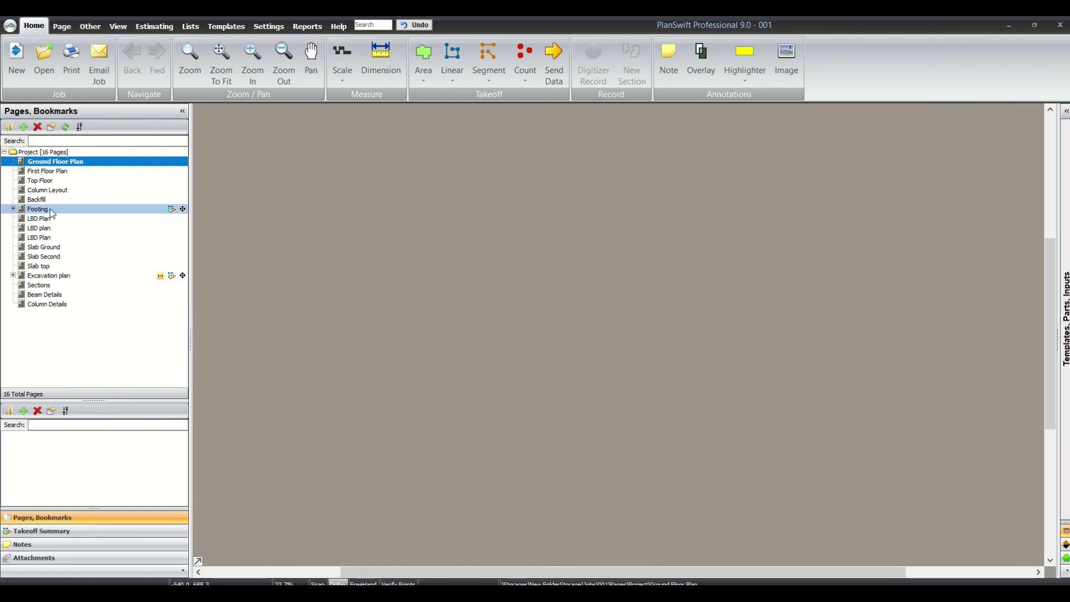
scroll(655, 319, up, 5)
scroll(414, 258, down, 6)
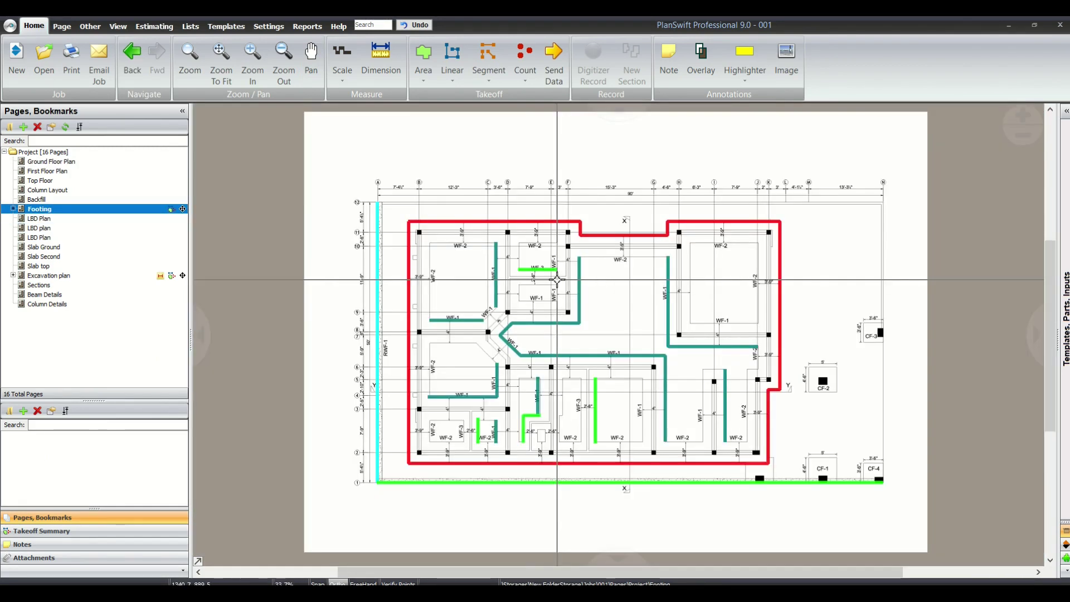
drag(366, 192, 920, 513)
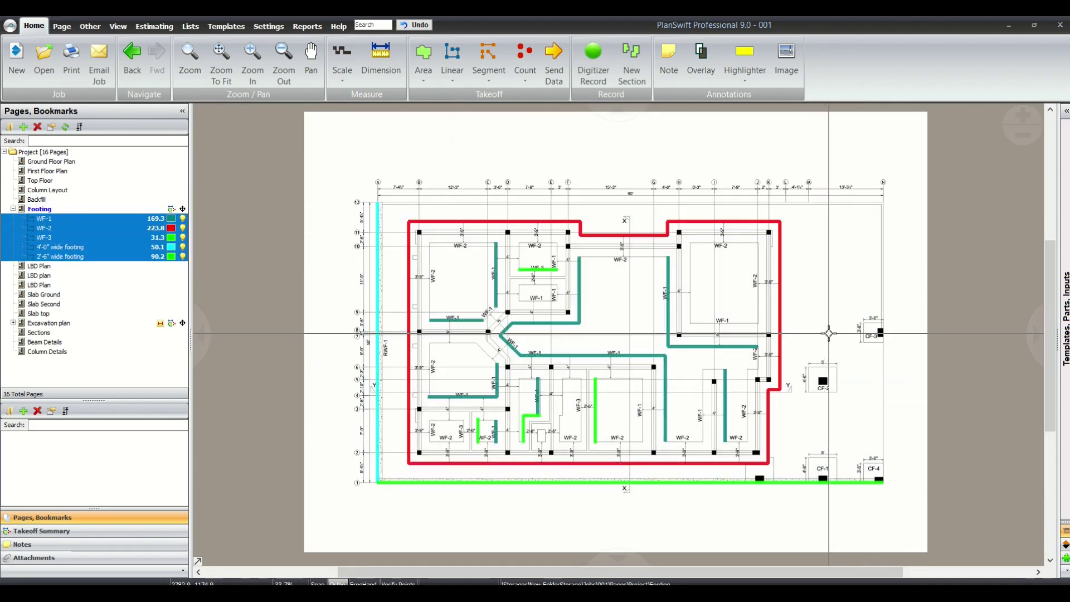
click(793, 334)
Zoom and pan around the footing plan near the X section marker and grid line 4
scroll(567, 251, up, 3)
scroll(568, 250, down, 3)
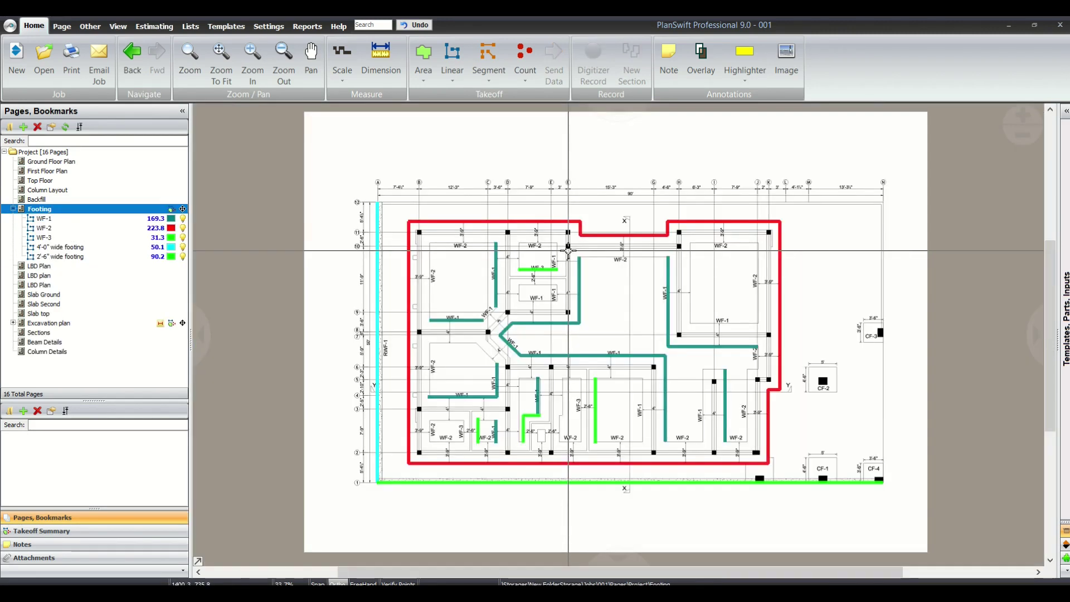
scroll(622, 213, up, 6)
drag(622, 213, 719, 298)
scroll(719, 297, down, 8)
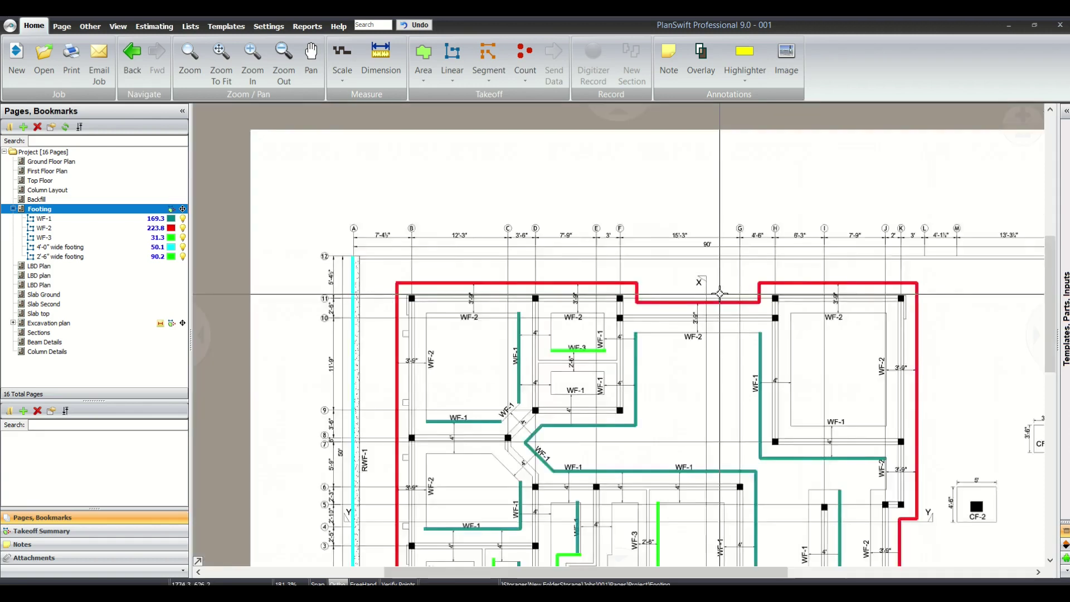
scroll(492, 368, up, 8)
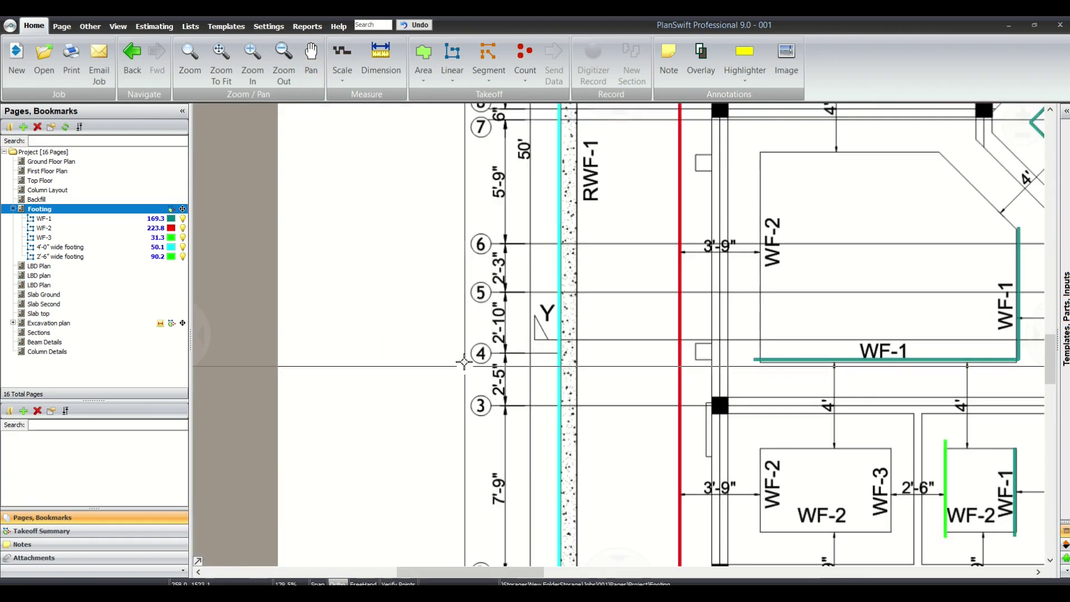
mouse_move(490, 359)
mouse_down()
mouse_move(554, 291)
mouse_move(478, 353)
mouse_up()
scroll(588, 337, down, 8)
scroll(588, 337, up, 2)
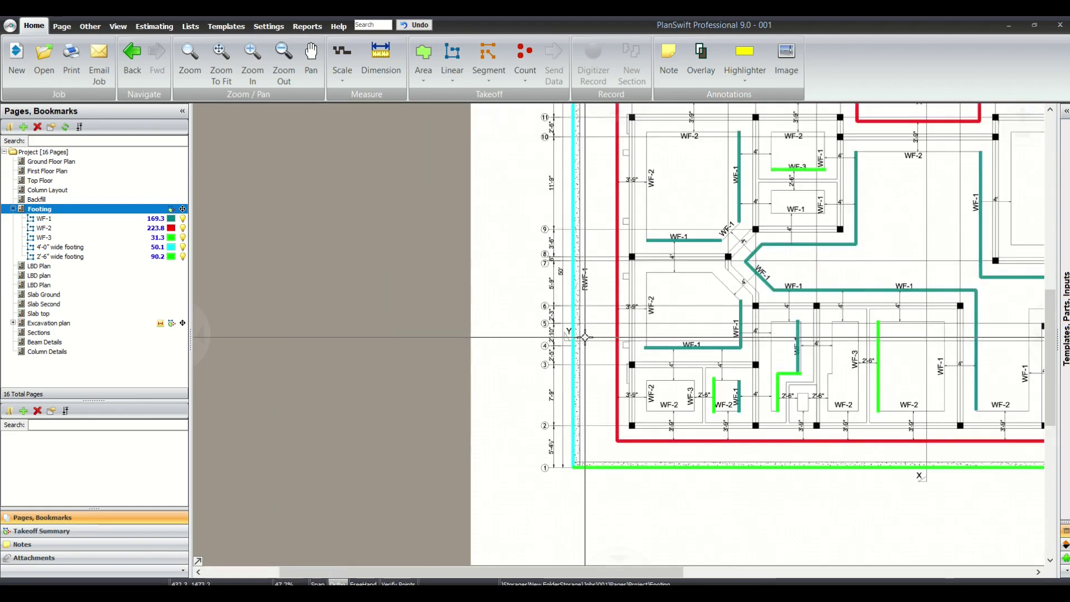
drag(574, 334, 552, 352)
Open the Sections page and zoom into the footing section detail
click(61, 333)
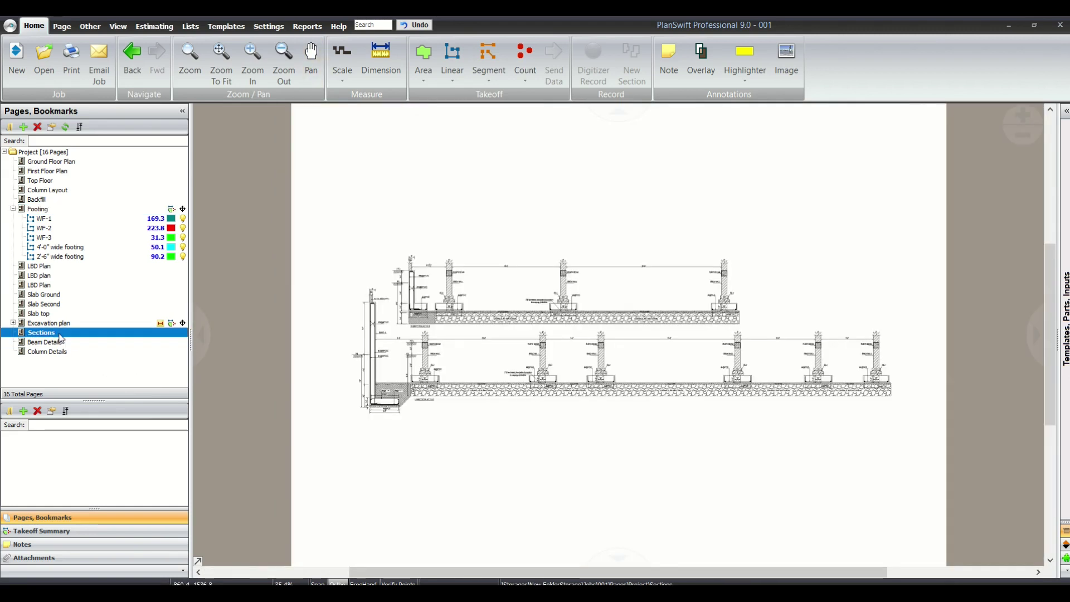
scroll(439, 302, up, 8)
scroll(509, 299, down, 4)
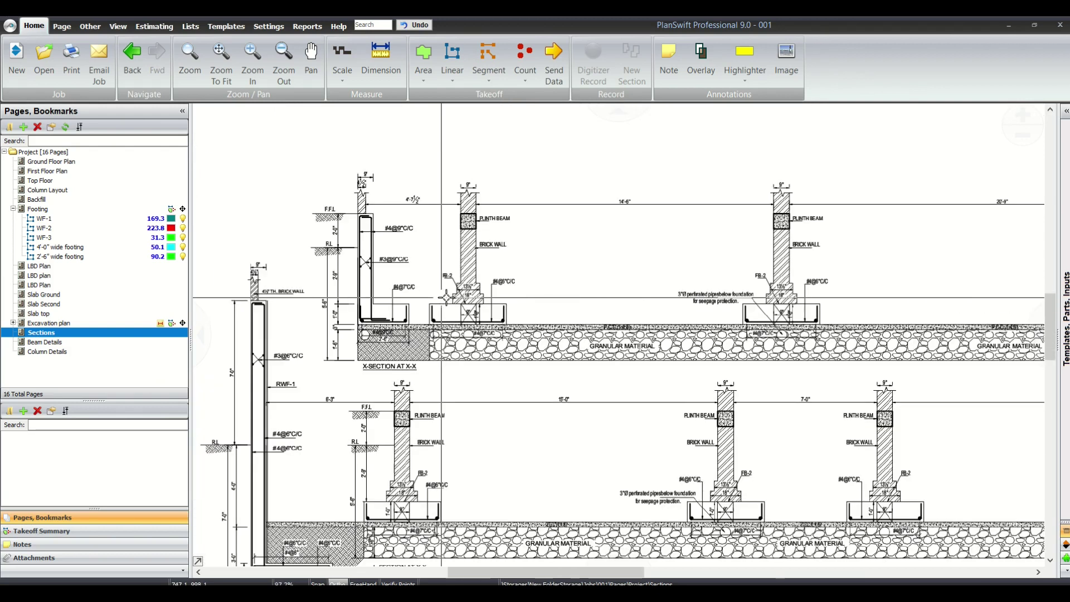
drag(509, 298, 667, 327)
scroll(667, 328, up, 1)
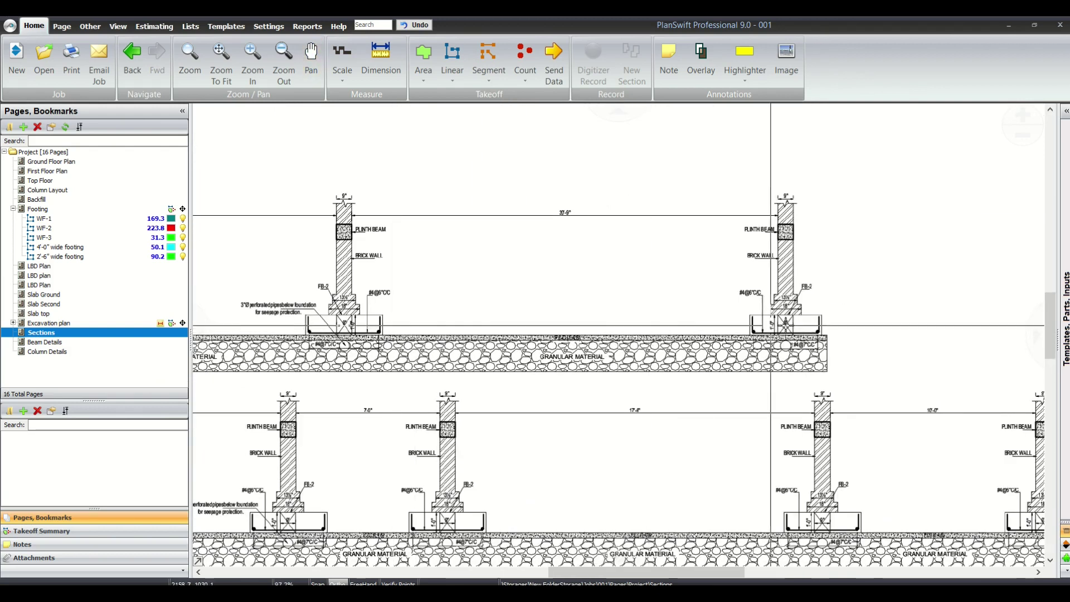
scroll(408, 317, up, 5)
mouse_move(341, 258)
mouse_down()
mouse_move(955, 423)
mouse_move(867, 466)
mouse_move(853, 484)
mouse_up()
scroll(601, 357, down, 4)
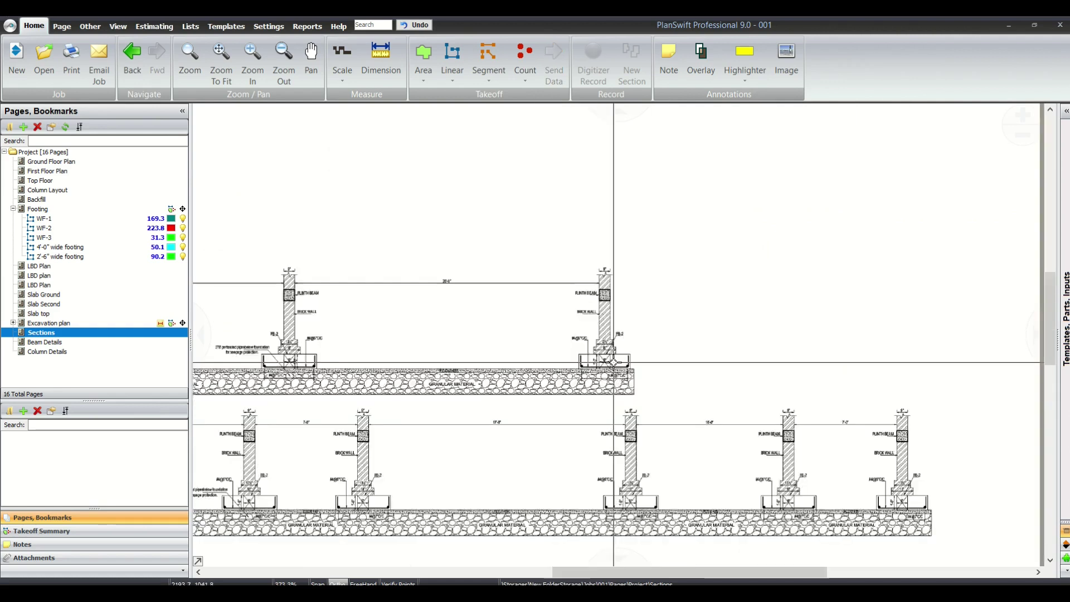
scroll(596, 360, up, 4)
scroll(594, 359, down, 2)
scroll(594, 360, down, 3)
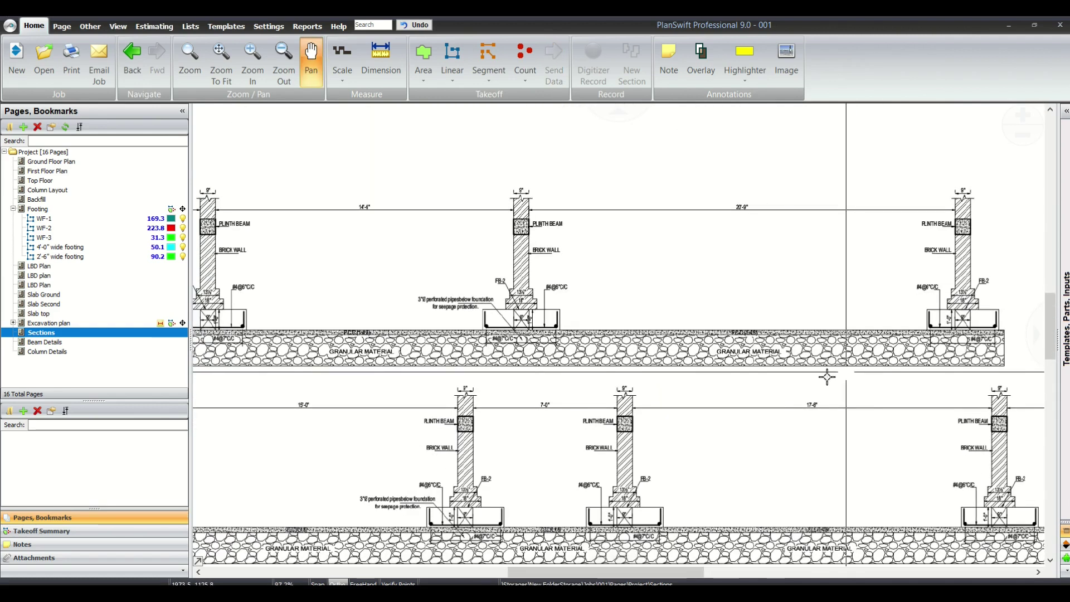
scroll(503, 363, up, 4)
scroll(491, 361, down, 2)
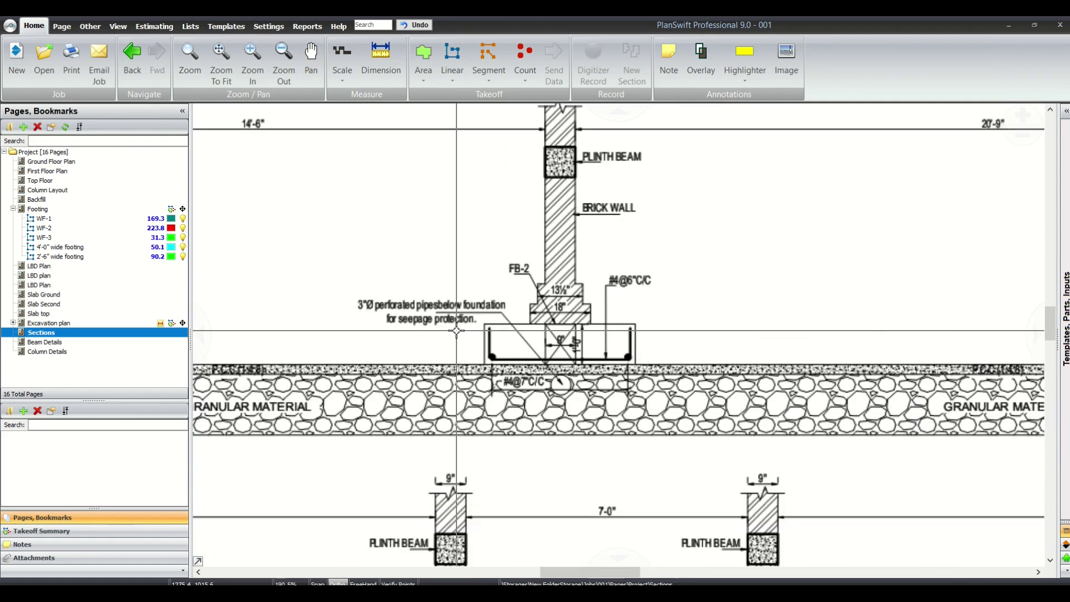
scroll(335, 301, up, 2)
Zoom onto the perforated pipe note and the #4@6"C/C reinforcement note
mouse_move(322, 288)
mouse_down()
mouse_move(377, 322)
mouse_move(602, 383)
mouse_move(800, 417)
mouse_move(742, 440)
mouse_move(657, 394)
mouse_up()
scroll(801, 417, down, 2)
scroll(657, 394, down, 1)
scroll(625, 353, up, 4)
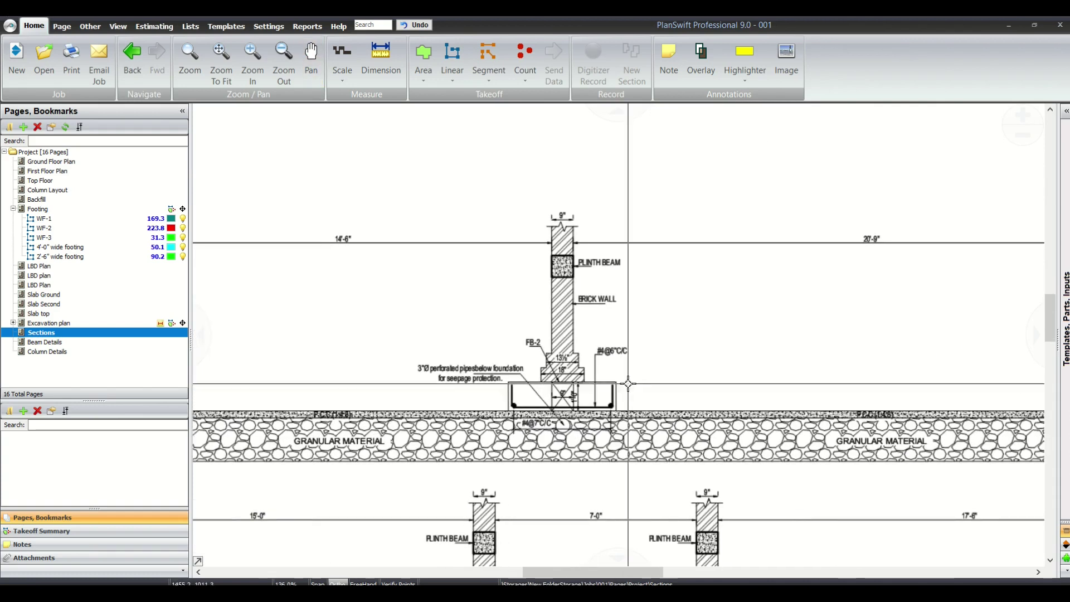
drag(453, 218, 755, 406)
scroll(724, 412, down, 2)
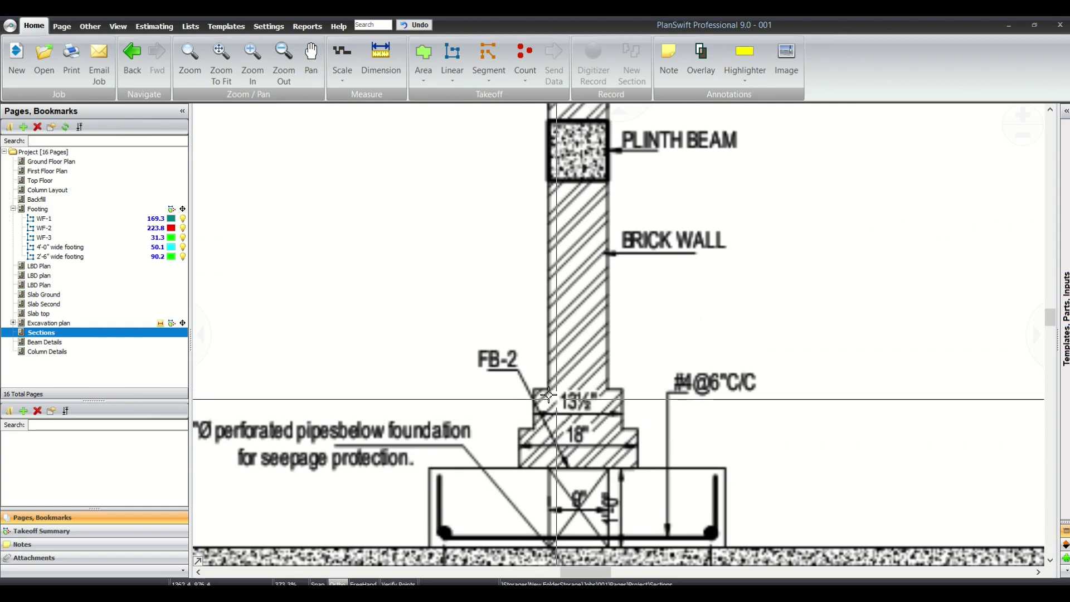
Zoom onto the FB-2 footing base and the 3" layer beneath it
drag(509, 373, 716, 551)
scroll(665, 461, down, 4)
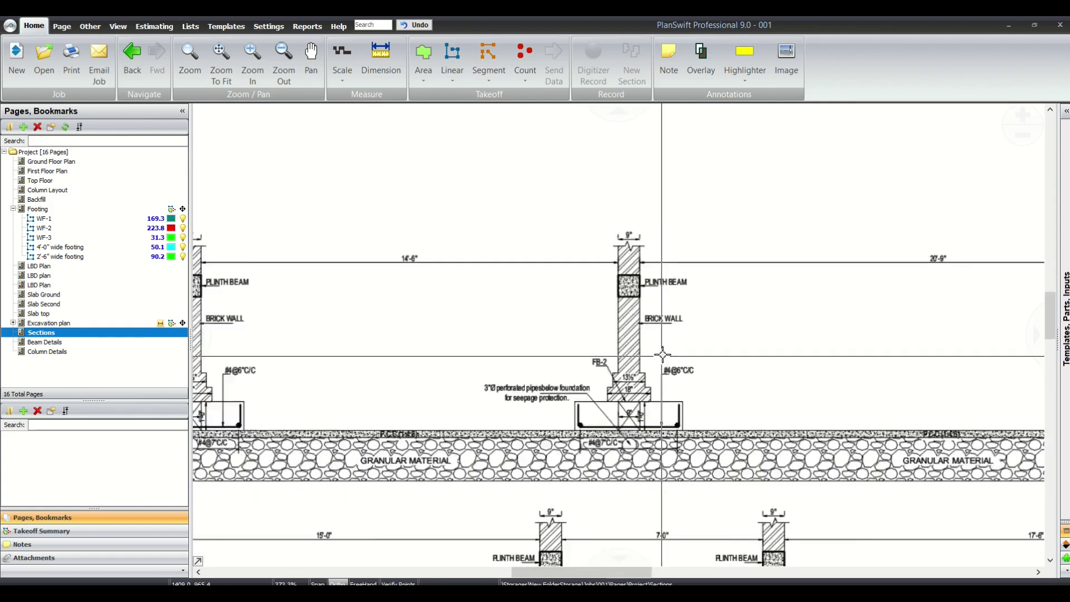
scroll(652, 420, up, 4)
mouse_move(550, 191)
mouse_down()
mouse_move(616, 258)
mouse_move(648, 325)
mouse_up()
scroll(613, 362, down, 5)
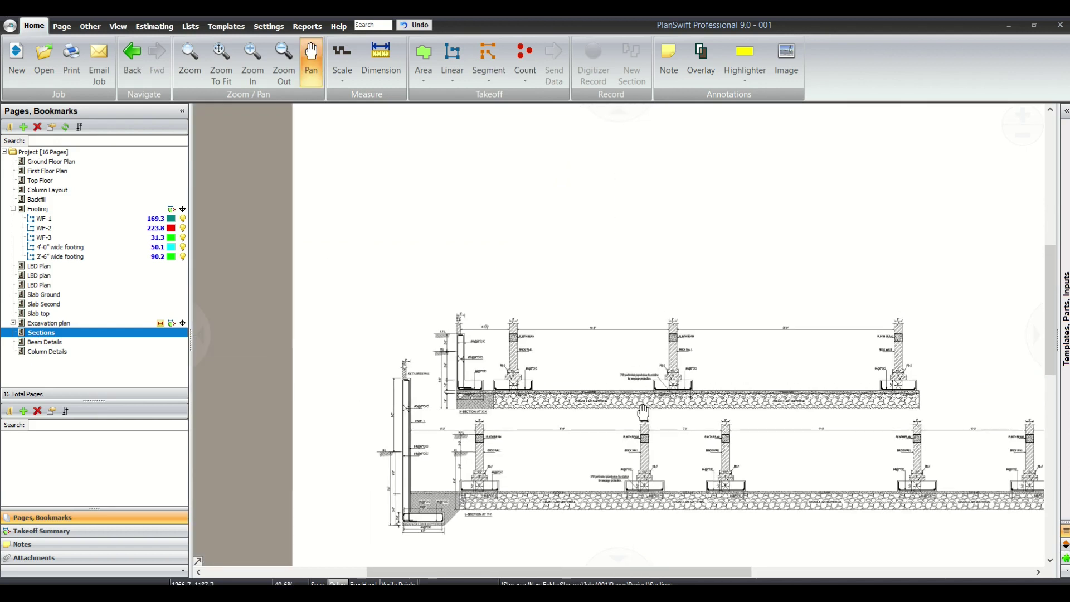
drag(564, 405, 572, 382)
scroll(572, 382, up, 7)
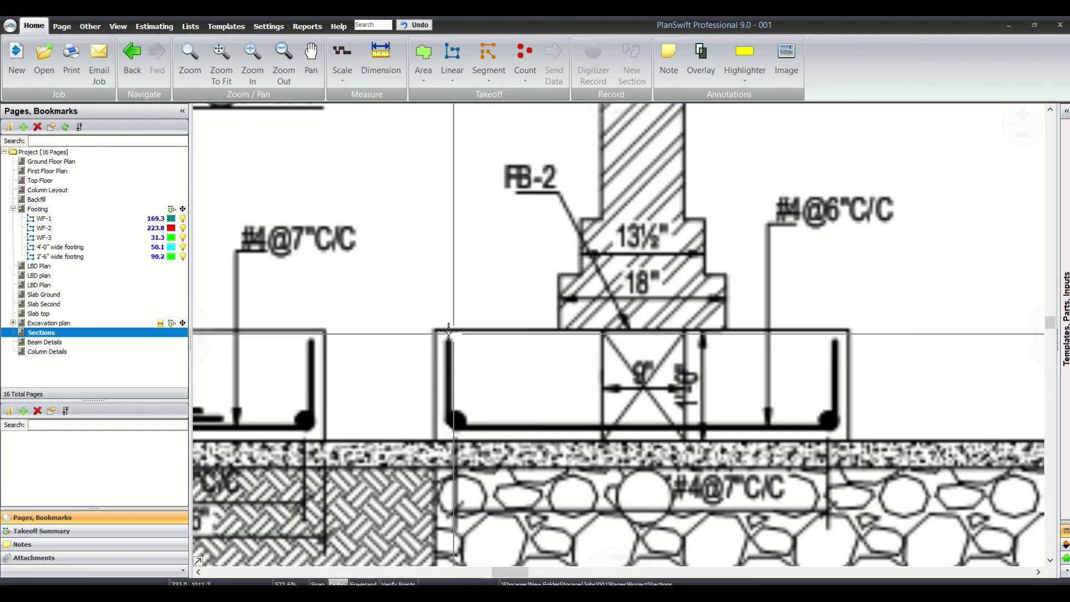
drag(431, 326, 853, 440)
scroll(778, 370, down, 8)
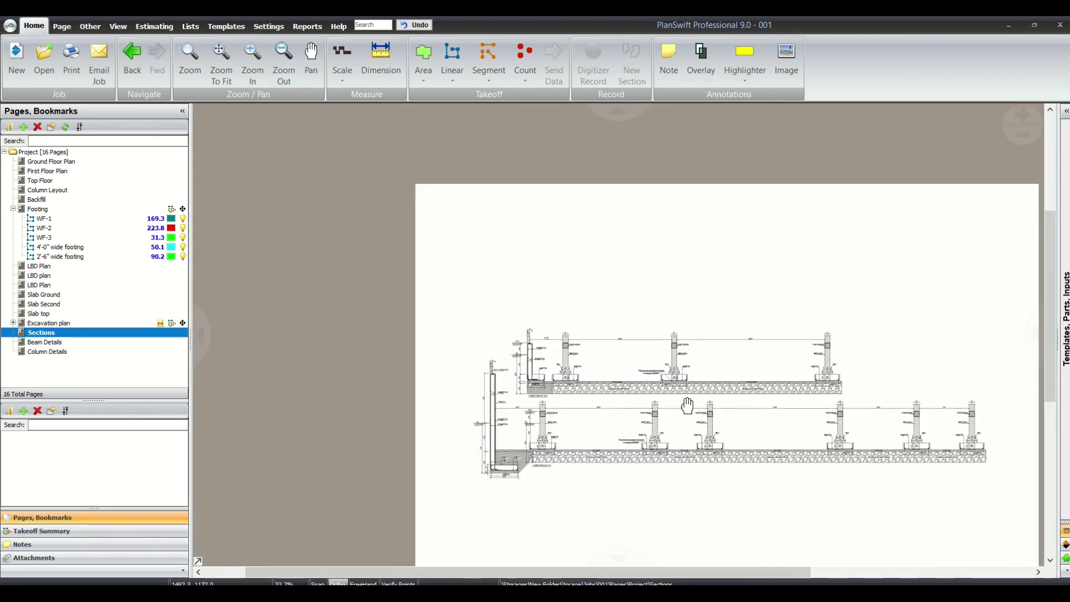
scroll(535, 380, up, 8)
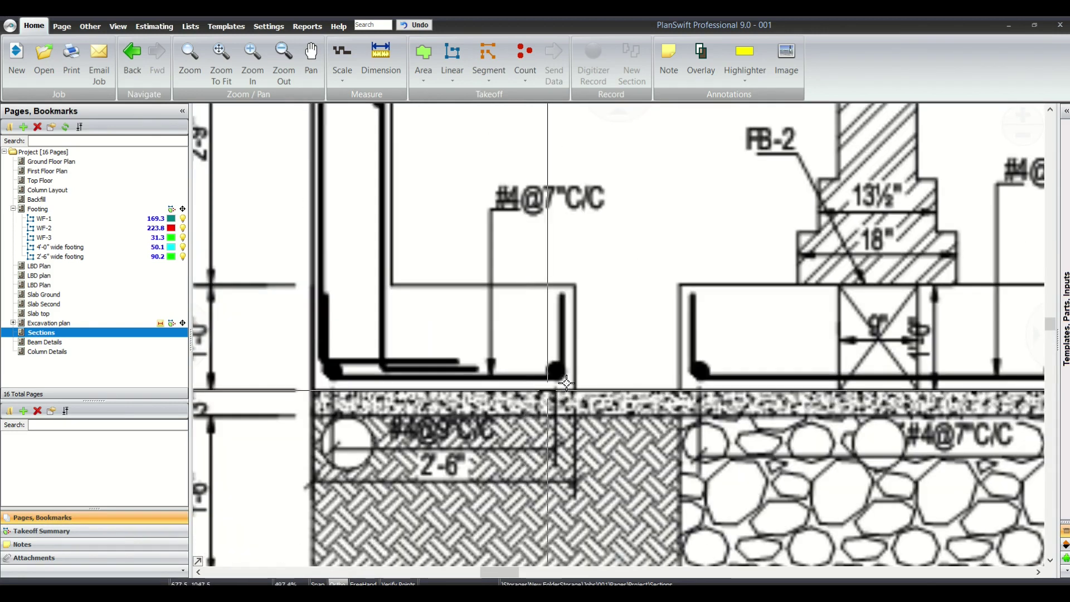
scroll(567, 384, down, 6)
scroll(528, 394, up, 7)
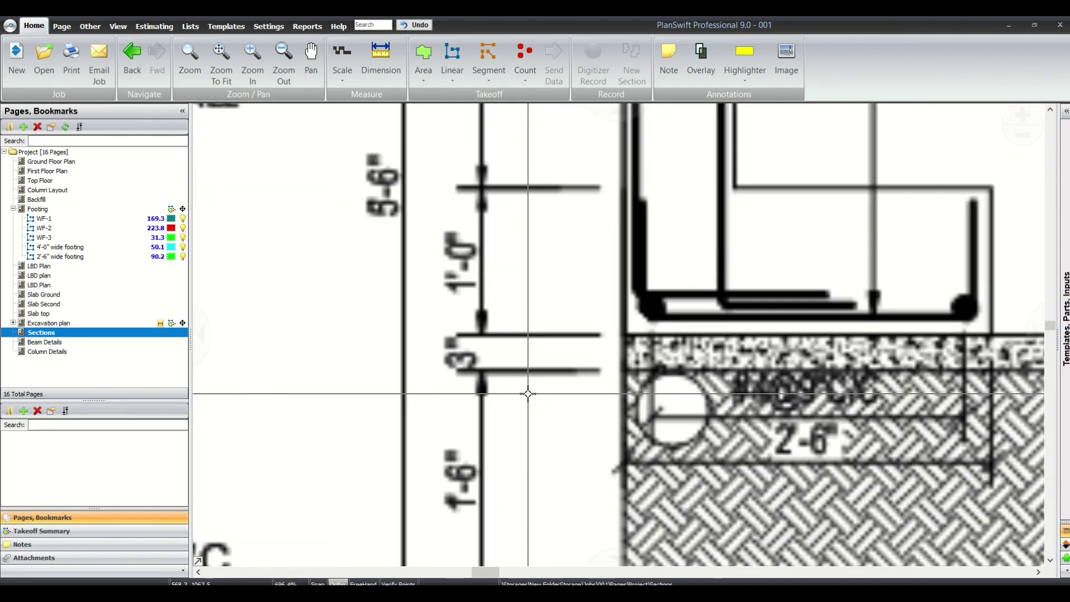
Inspect the 3" PCC layer band running under the wall footings on the Sections sheet
drag(428, 323, 484, 374)
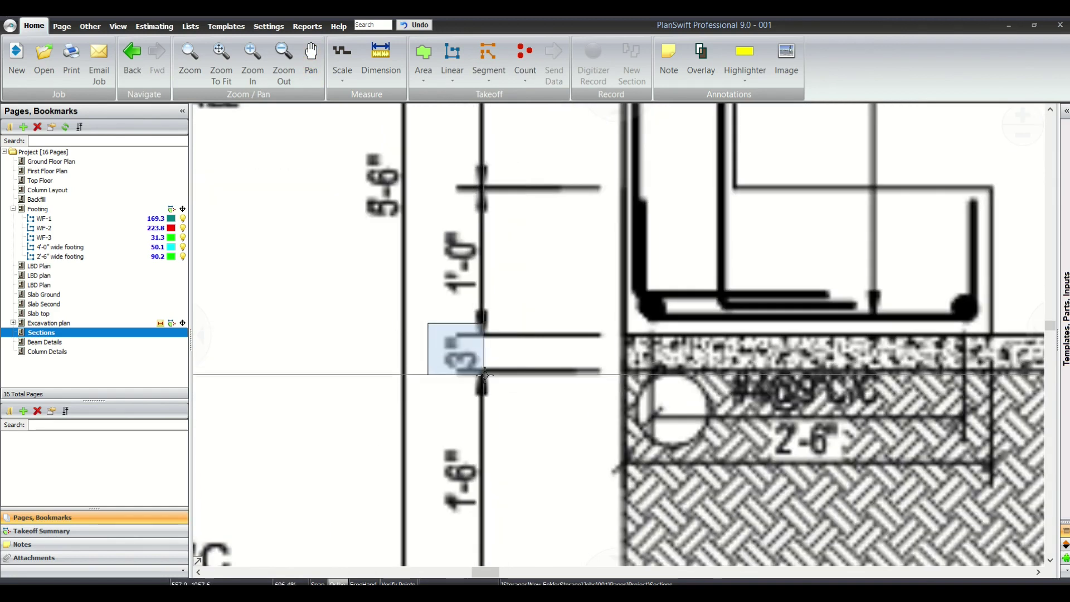
drag(549, 386, 695, 394)
scroll(757, 391, down, 5)
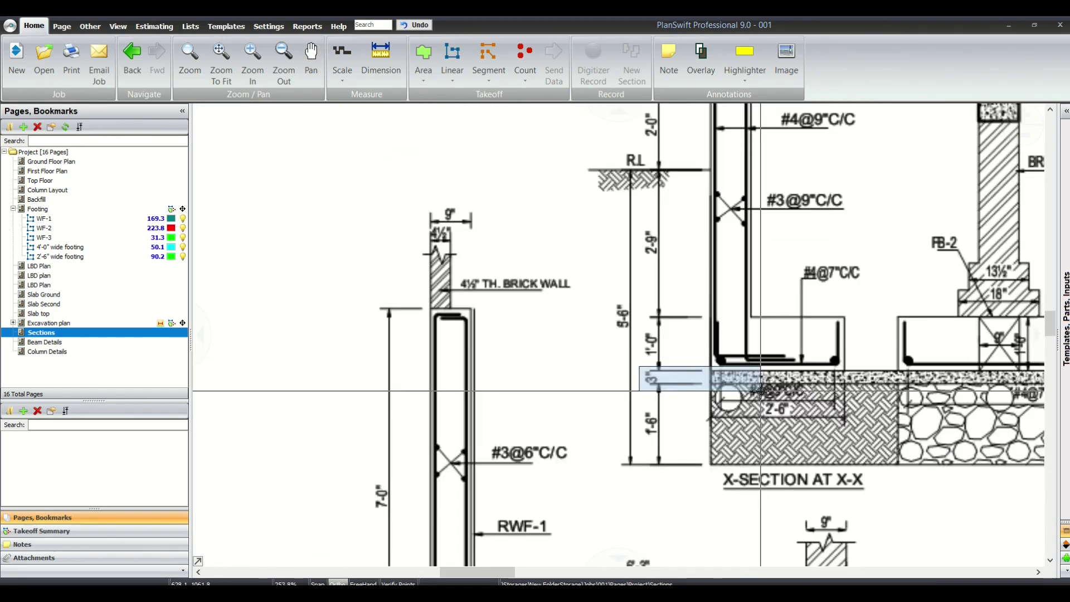
scroll(789, 409, right, 10)
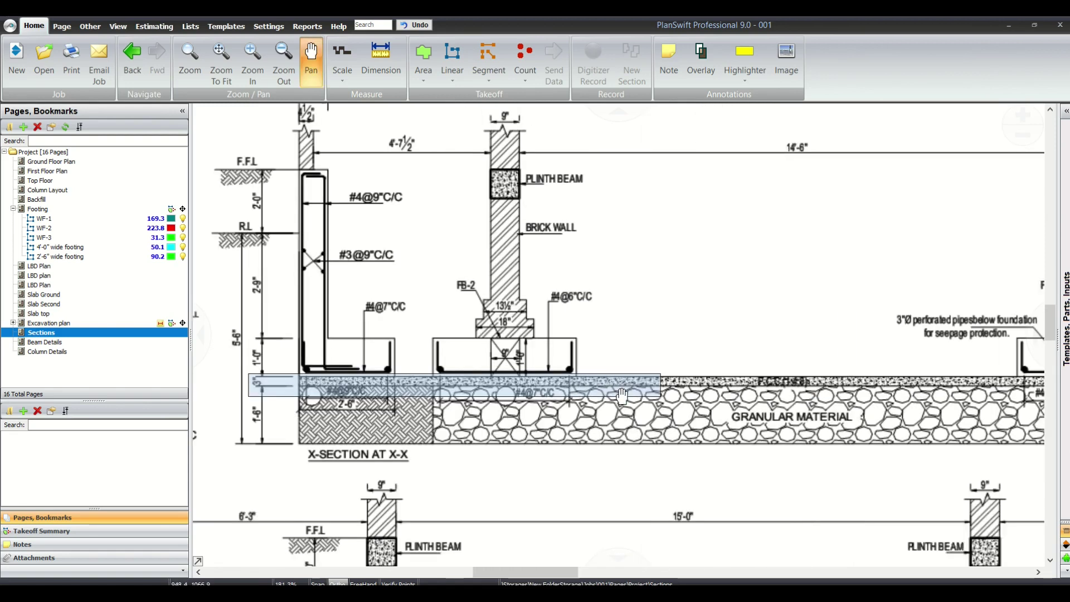
scroll(689, 390, right, 5)
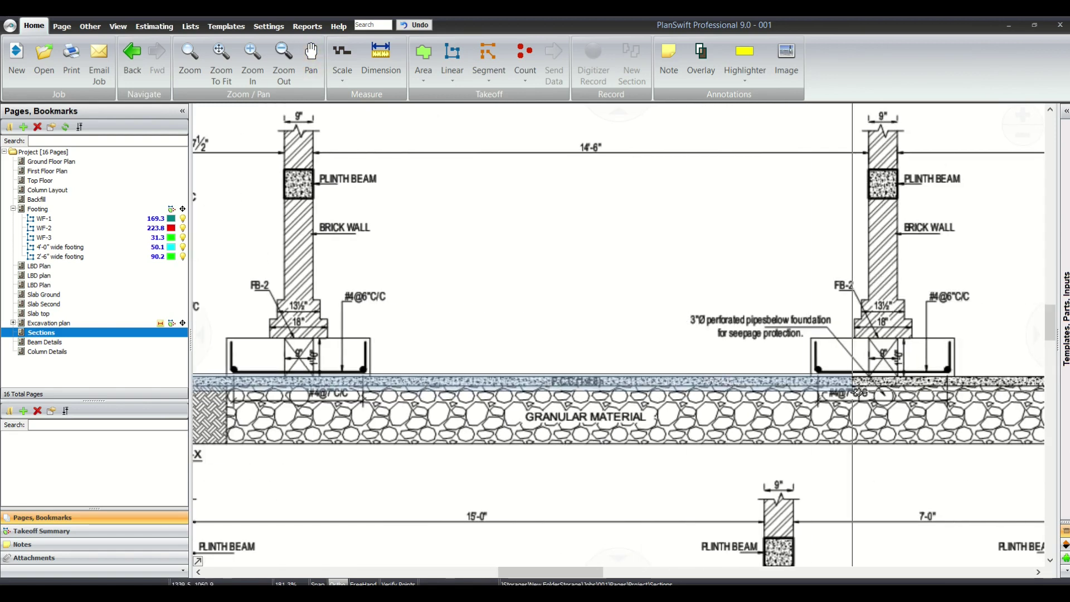
scroll(675, 391, down, 2)
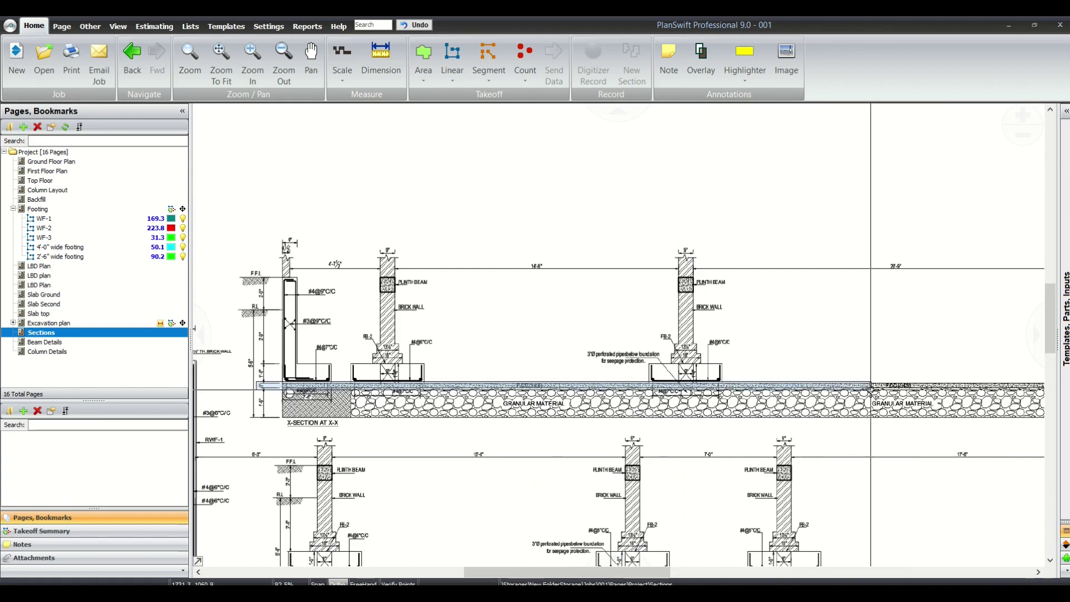
scroll(871, 386, right, 5)
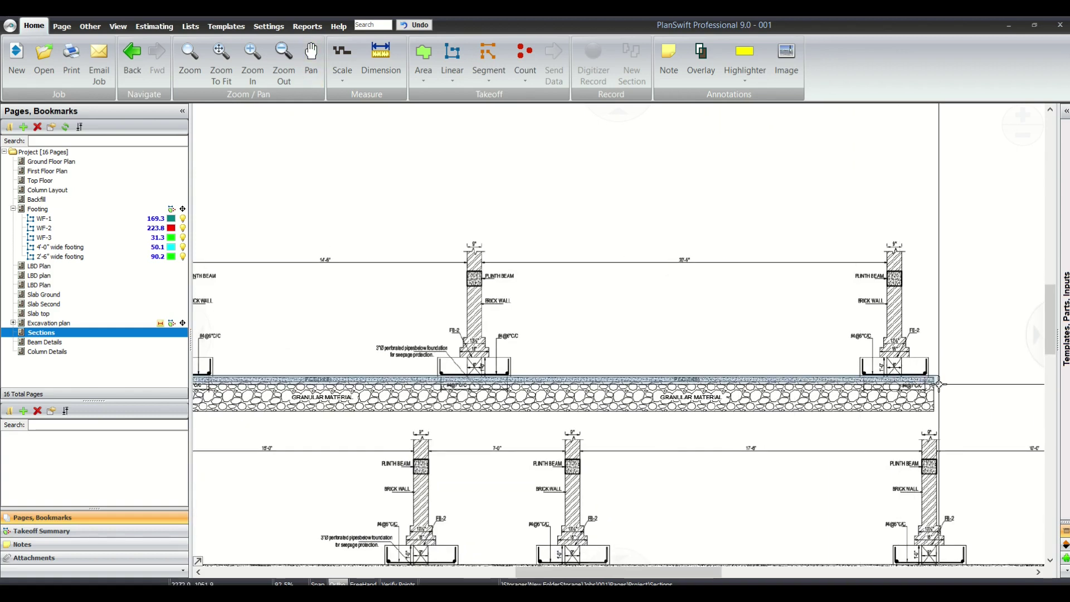
scroll(508, 374, up, 5)
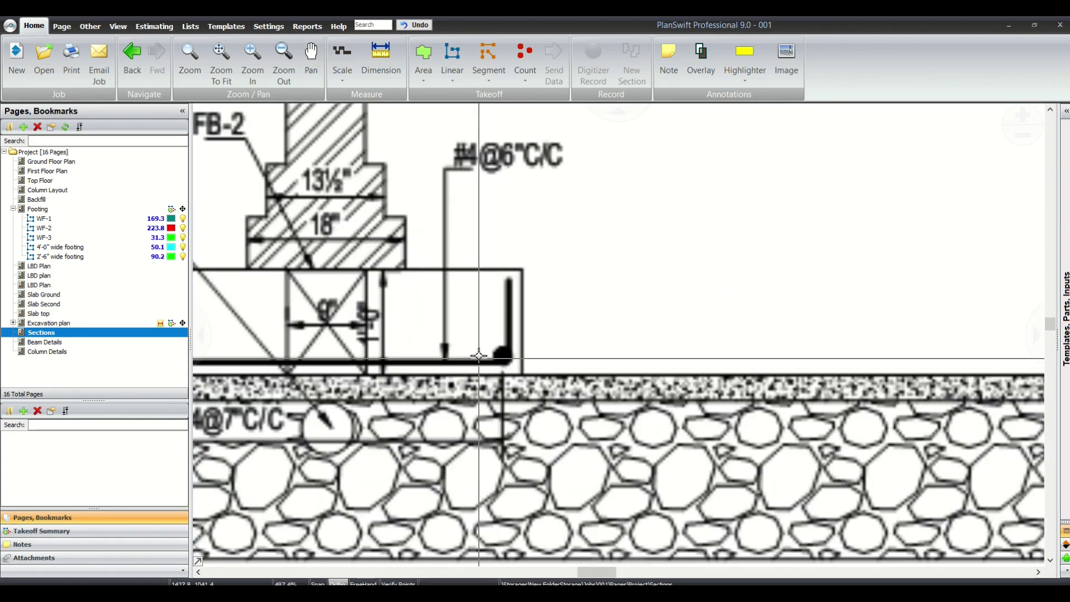
scroll(479, 356, down, 3)
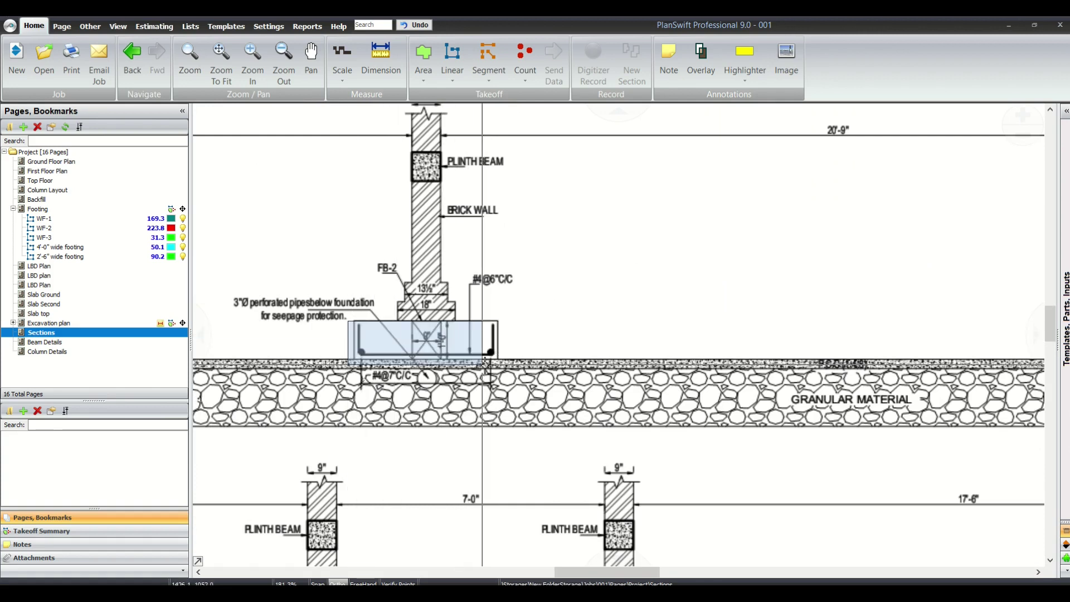
scroll(495, 384, down, 4)
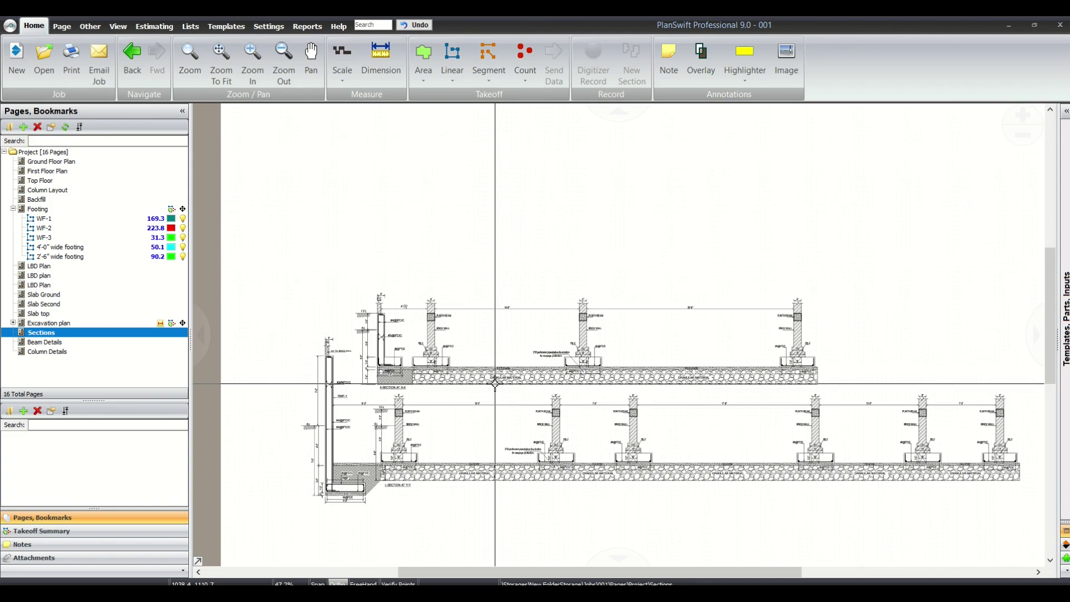
scroll(474, 379, up, 4)
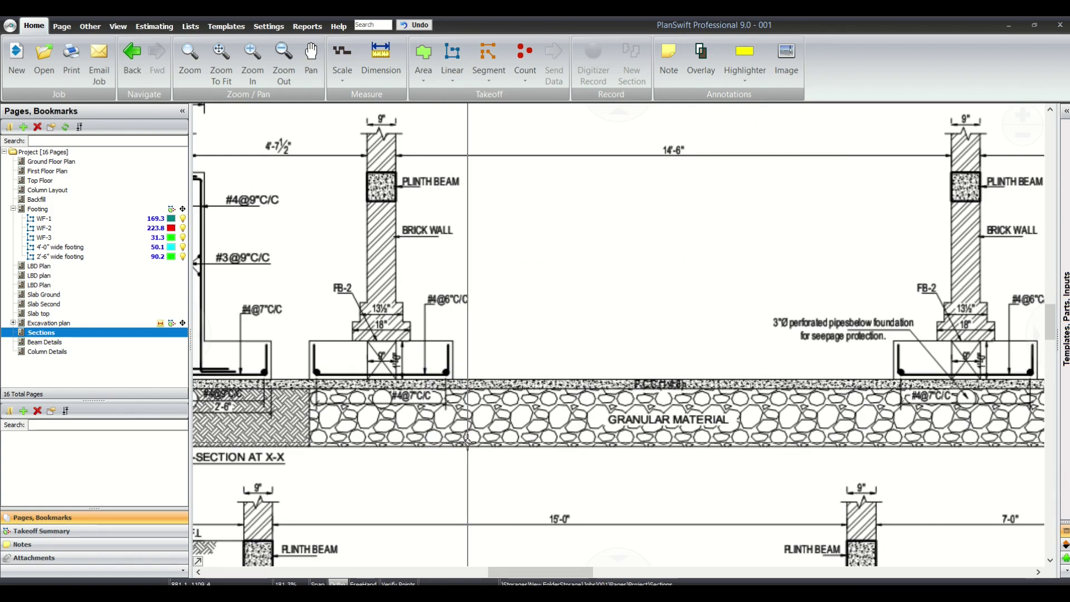
scroll(384, 390, down, 4)
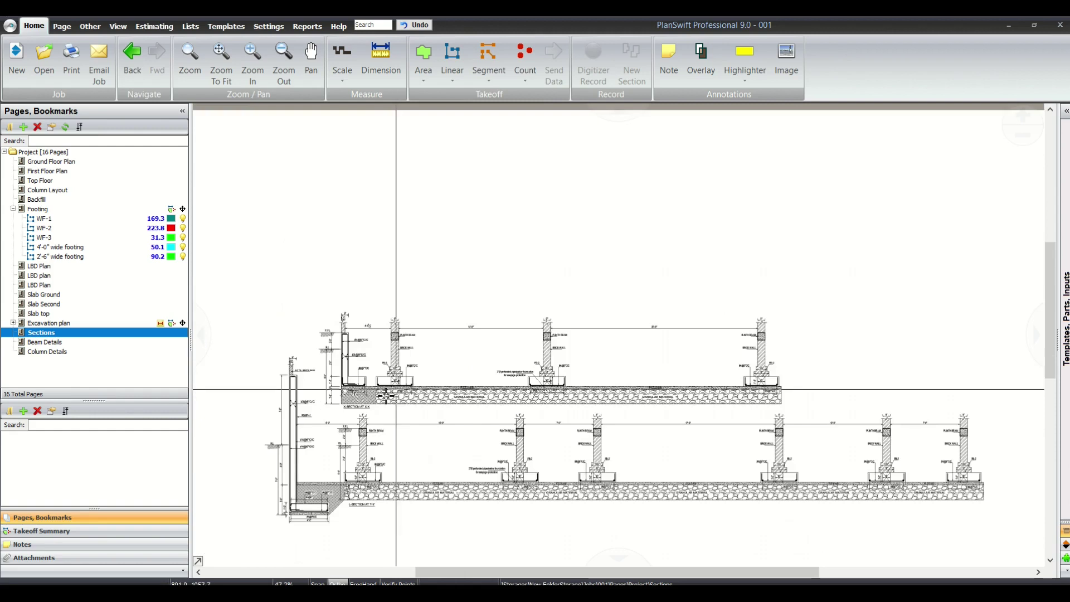
scroll(464, 408, up, 6)
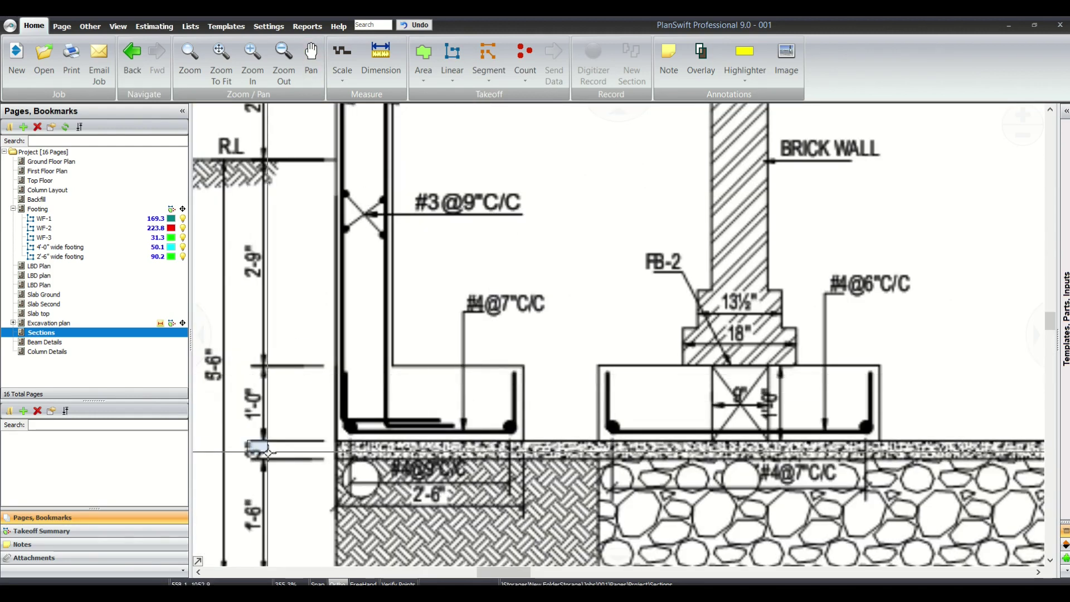
Try an area measurement along the PCC strip under the X-X footing, then cancel it
click(247, 440)
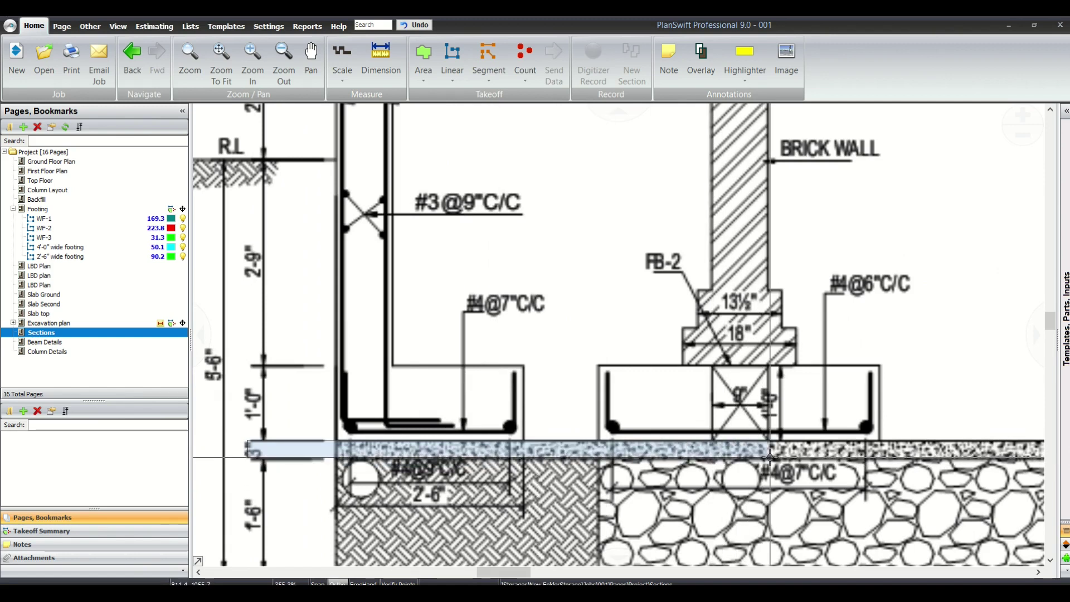
scroll(685, 365, down, 8)
drag(624, 375, 700, 382)
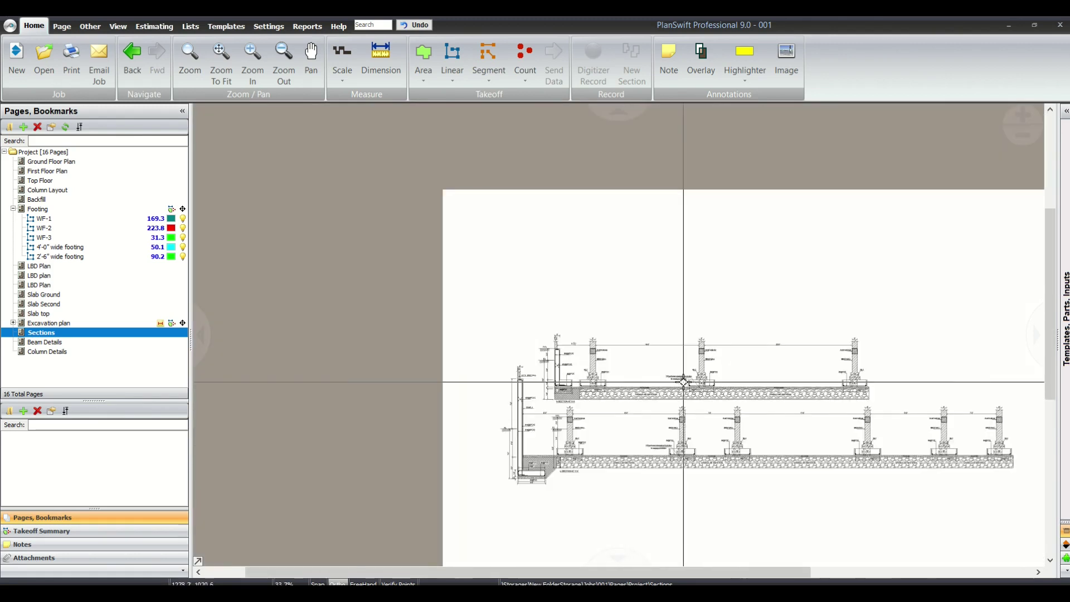
scroll(613, 336, up, 5)
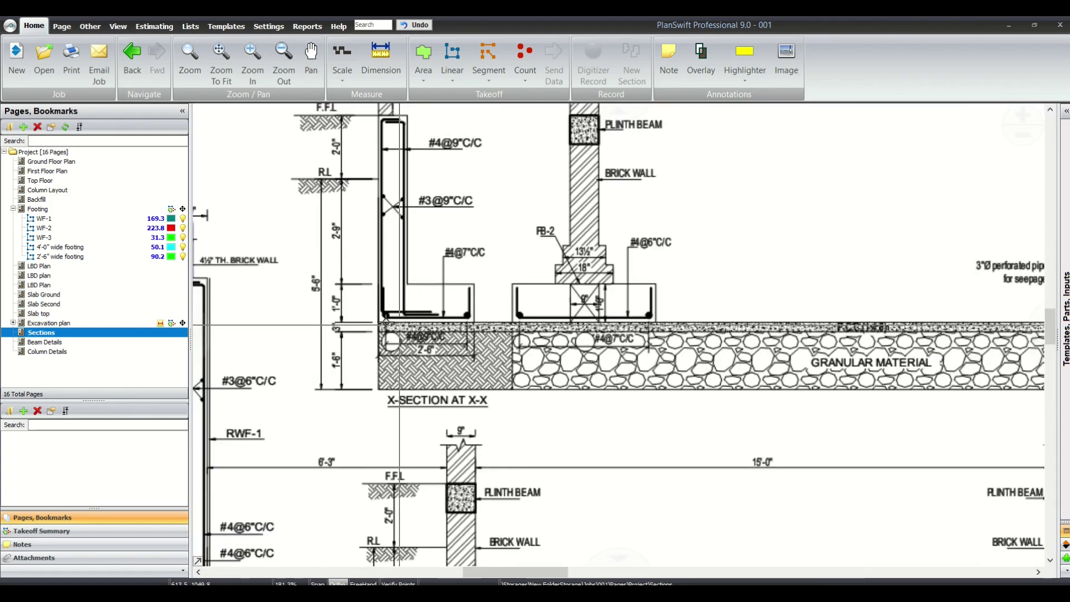
scroll(711, 390, down, 5)
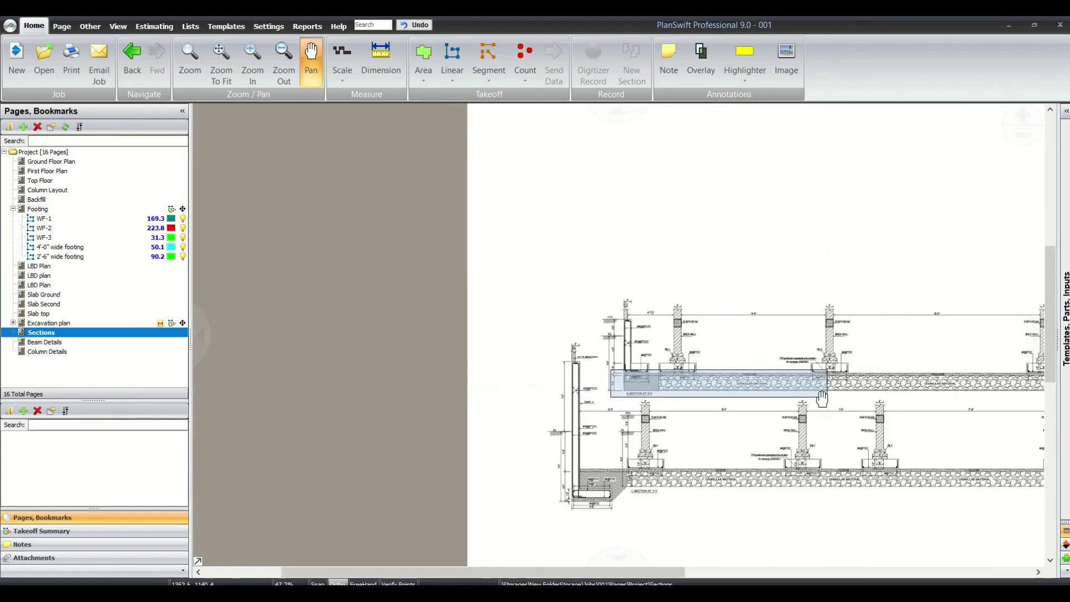
scroll(452, 407, up, 5)
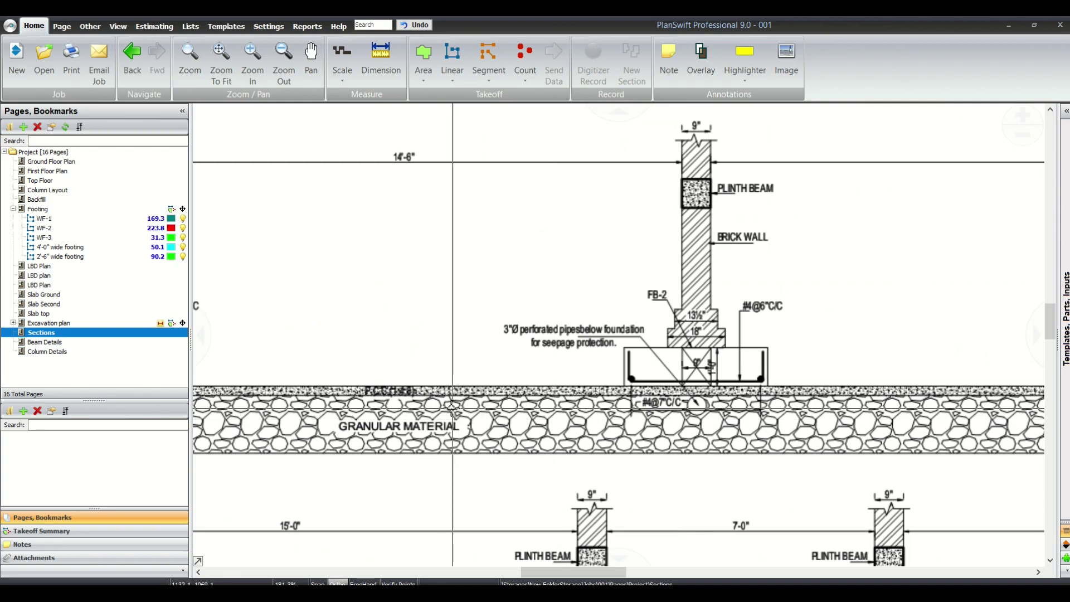
click(356, 368)
key(Escape)
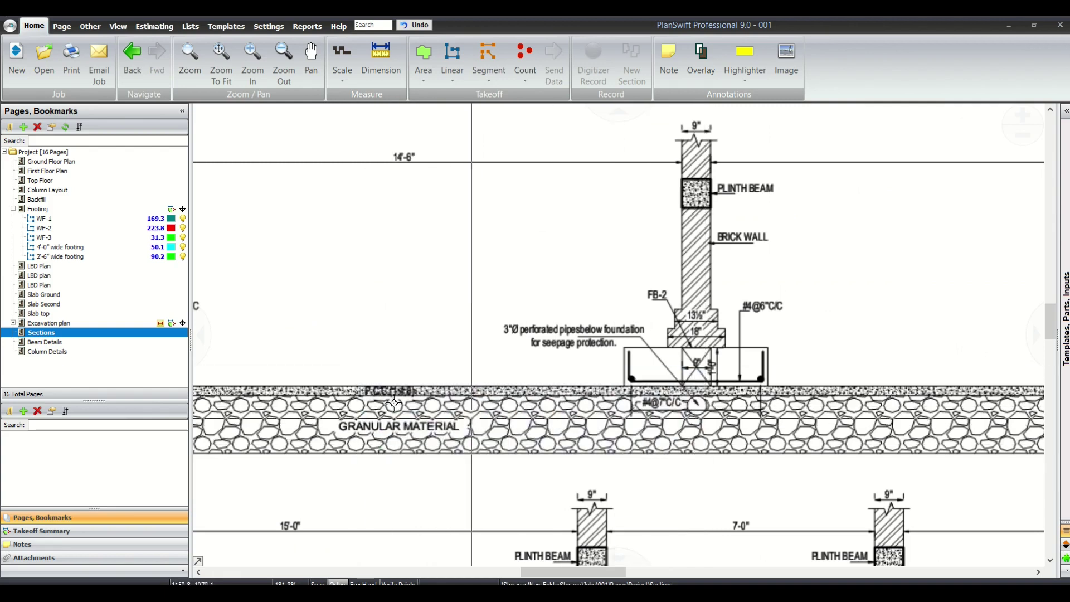
Pan along the slab band toward the next footing and cancel the unfinished area measurement
scroll(612, 362, down, 5)
scroll(611, 362, up, 4)
scroll(590, 390, up, 2)
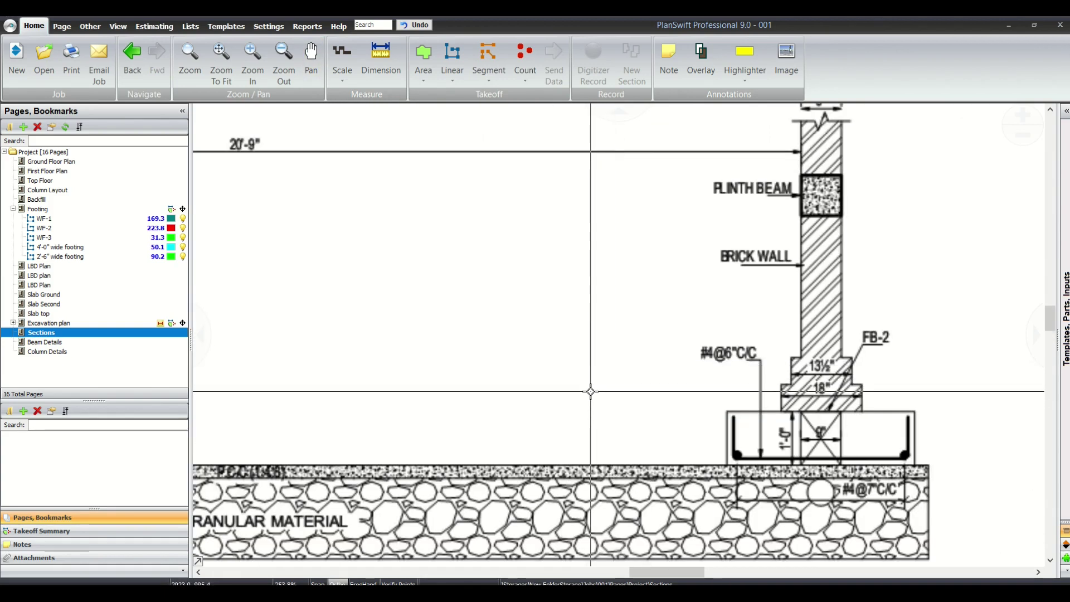
scroll(738, 419, down, 5)
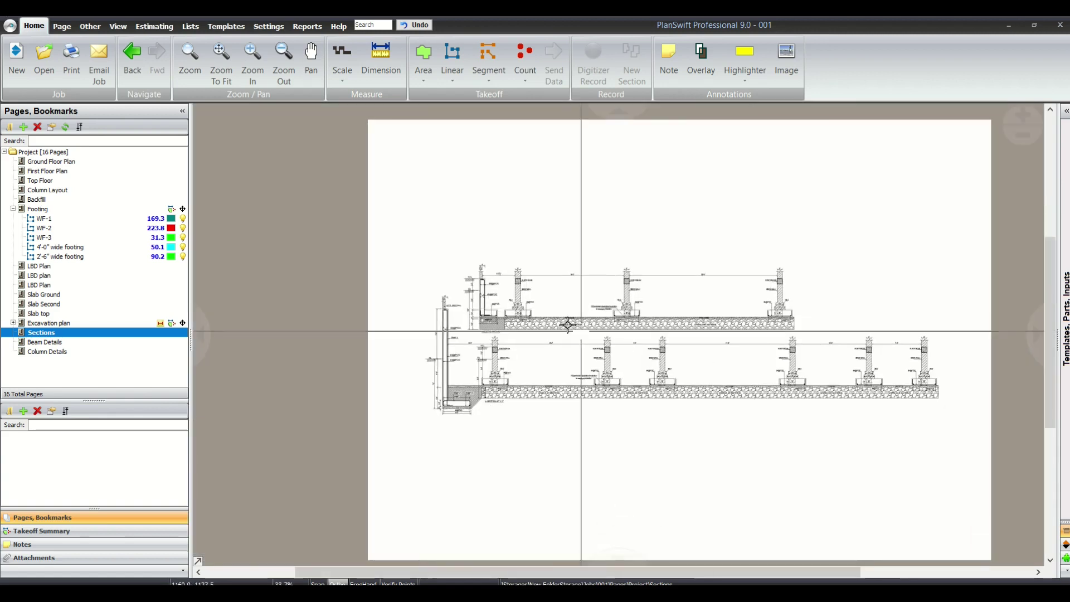
scroll(580, 323, up, 4)
scroll(356, 239, down, 3)
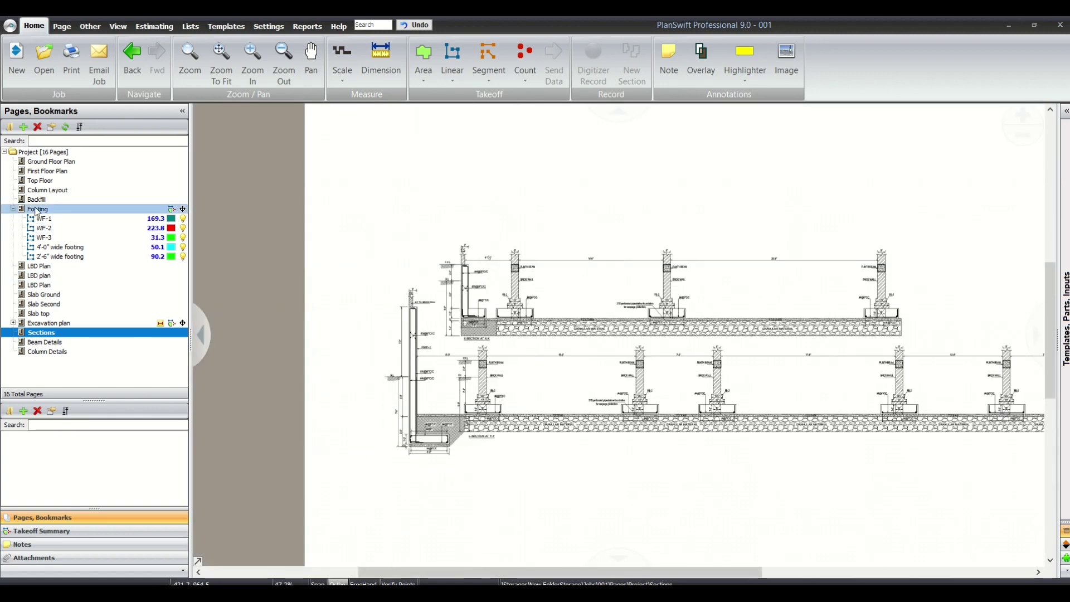
scroll(467, 321, up, 4)
scroll(467, 322, down, 2)
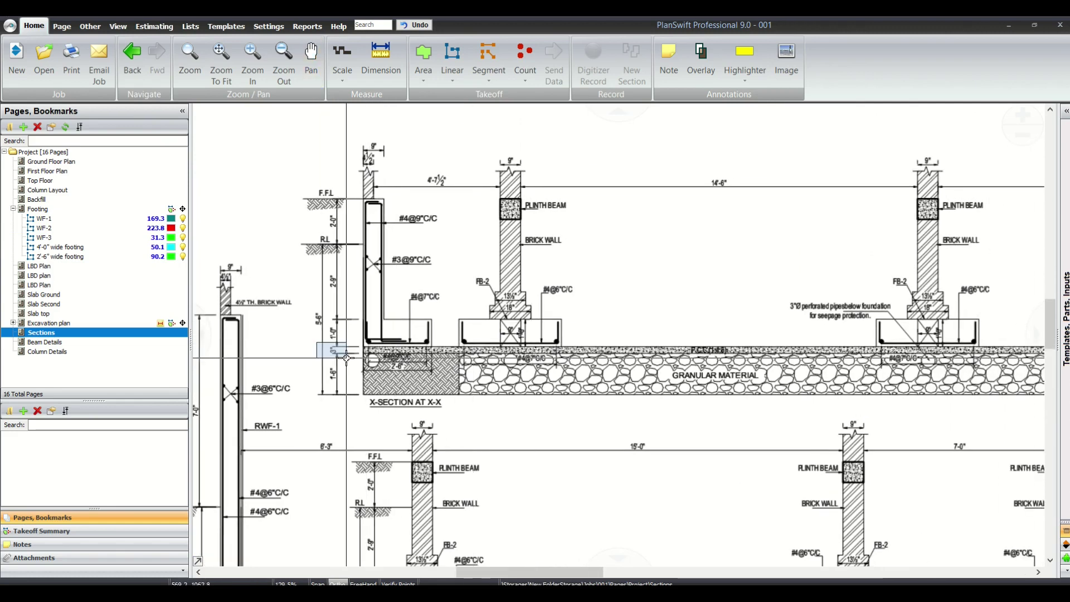
drag(862, 362, 584, 371)
drag(744, 368, 476, 371)
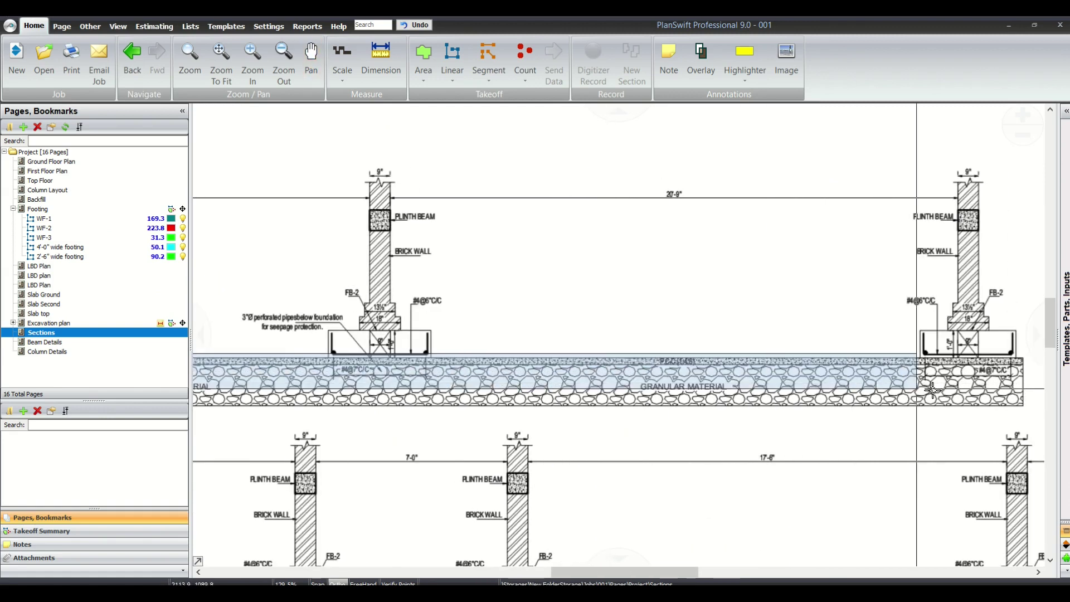
key(Escape)
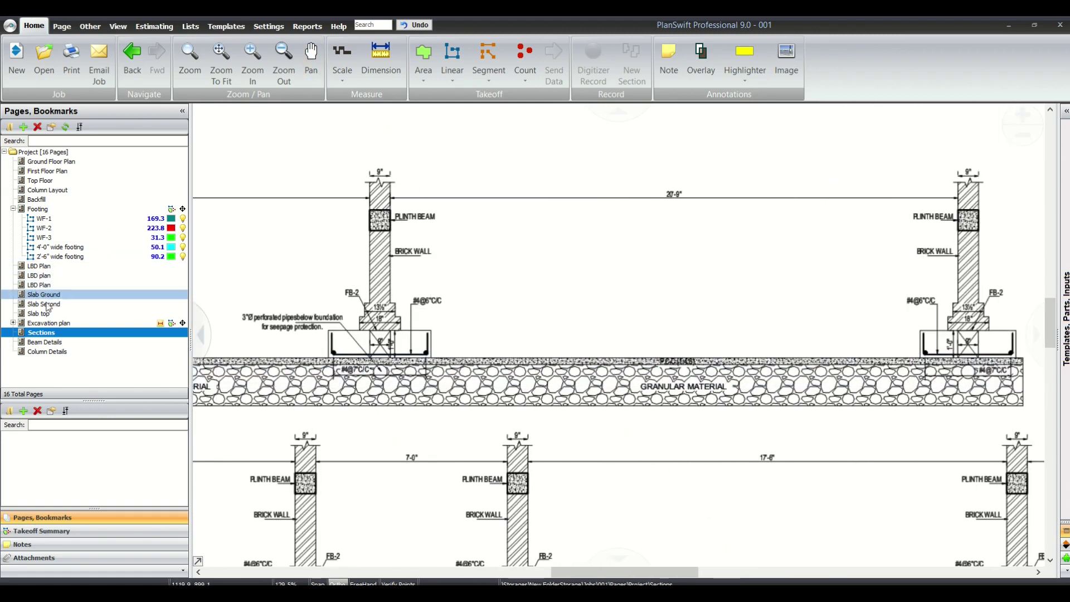
Open the Footing plan and review the CF footings across the whole plan
click(95, 209)
scroll(663, 273, up, 5)
scroll(663, 273, down, 2)
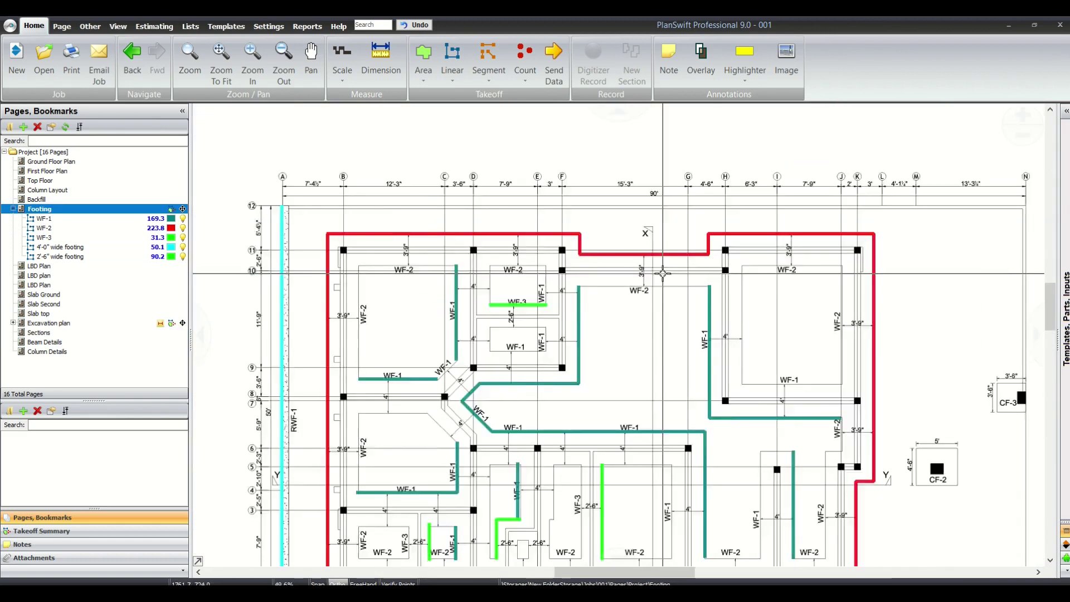
scroll(663, 273, down, 2)
drag(663, 273, 644, 248)
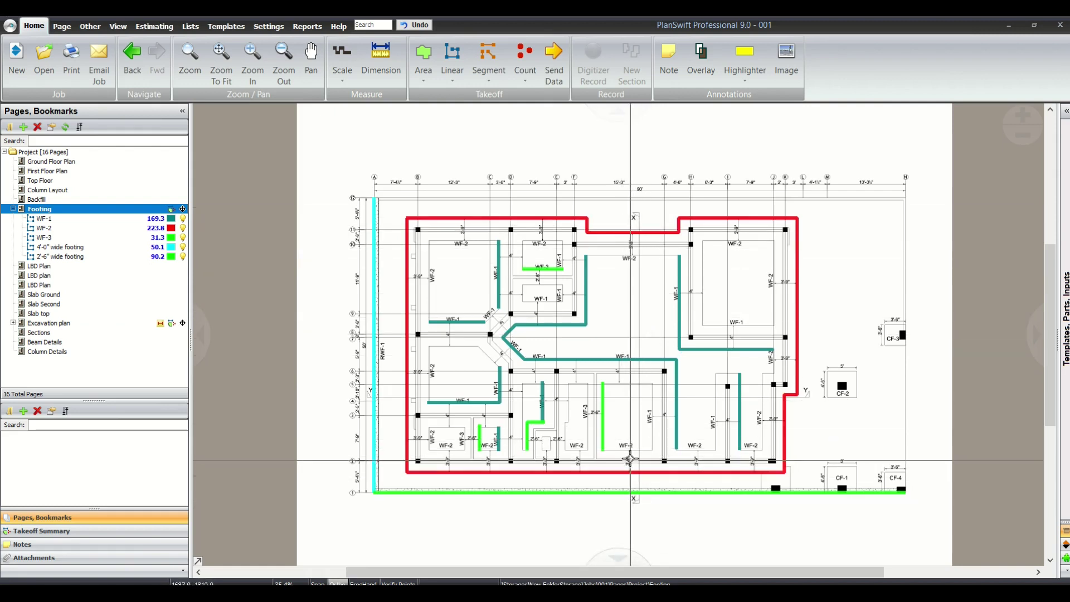
scroll(350, 367, up, 6)
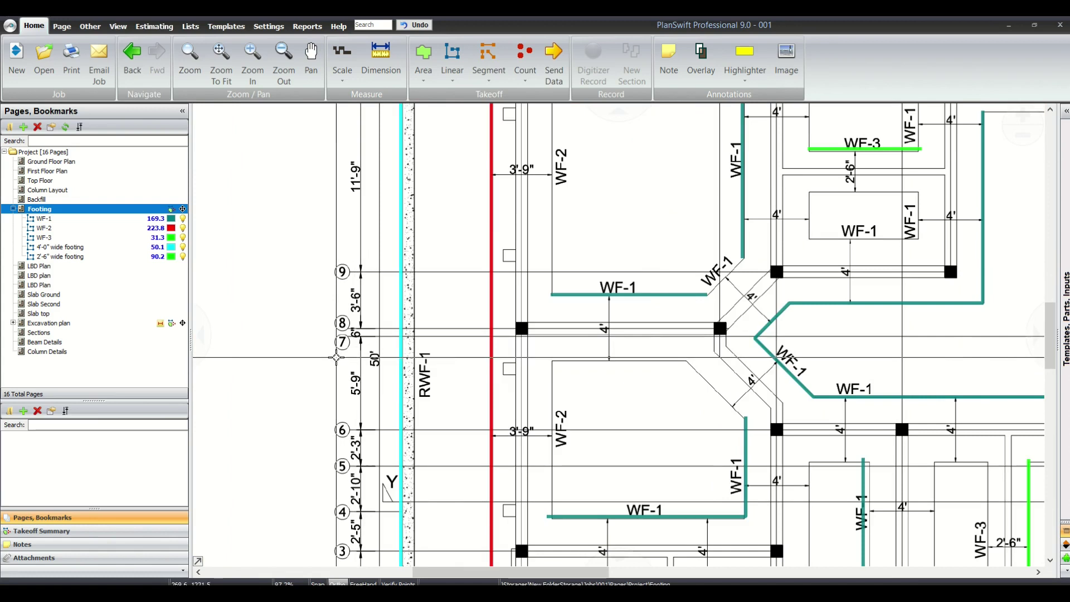
scroll(390, 351, down, 6)
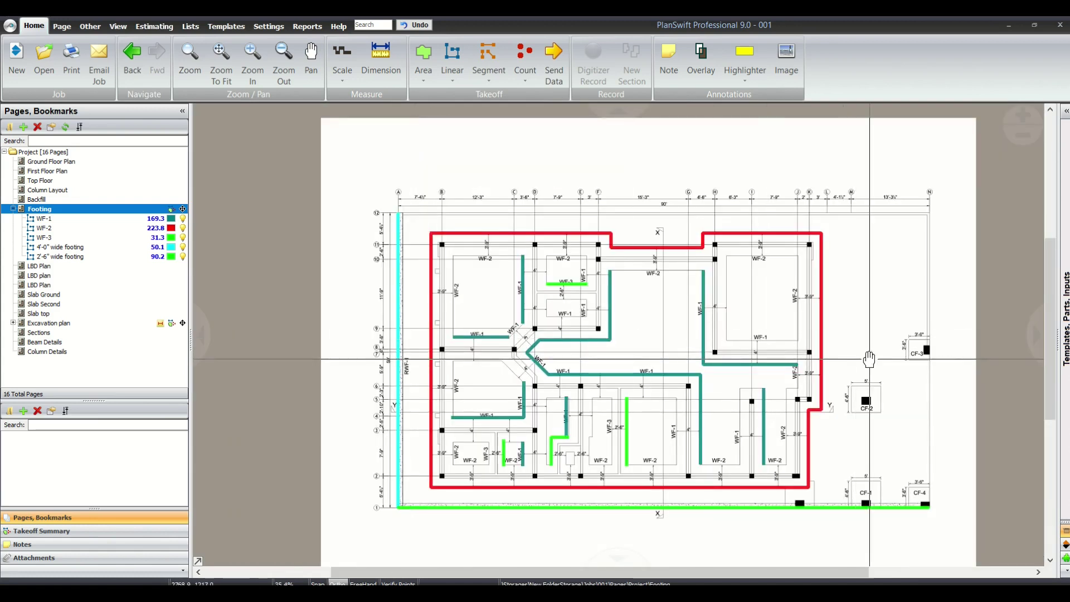
scroll(869, 359, down, 1)
drag(789, 281, 861, 357)
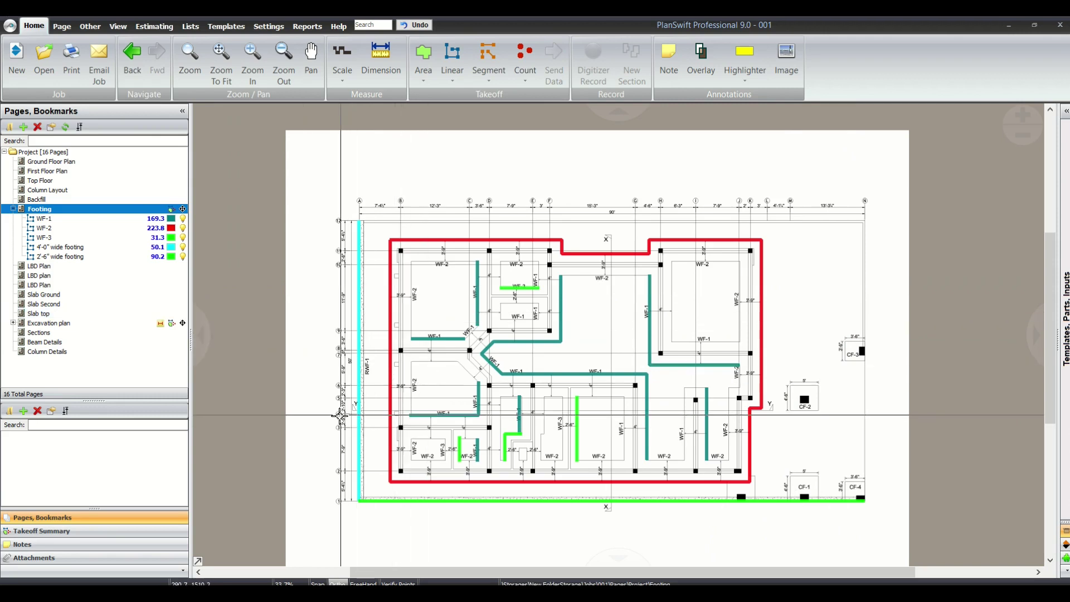
scroll(340, 416, up, 5)
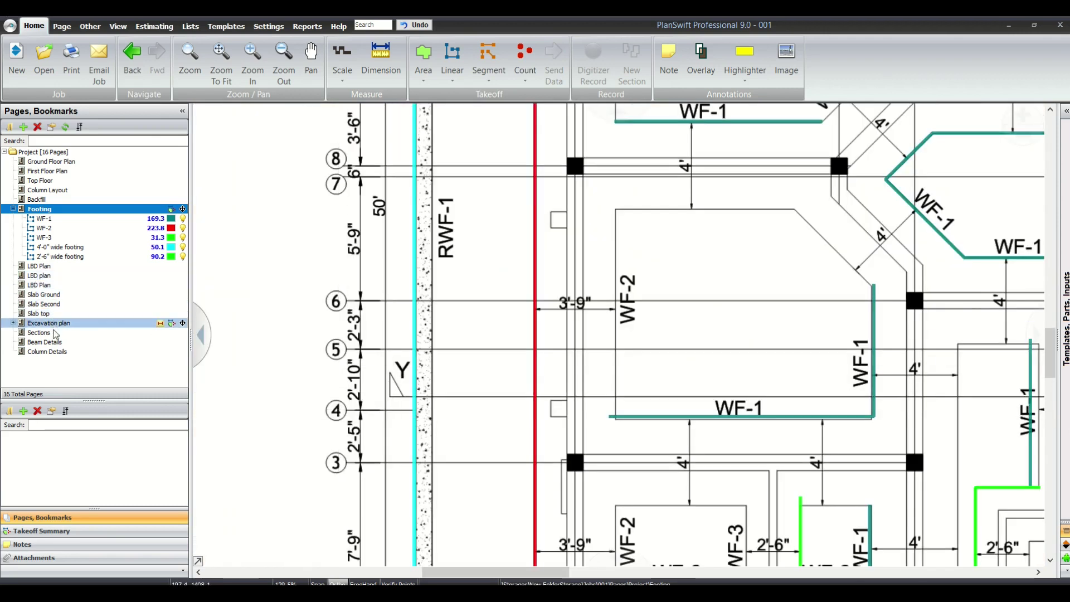
Open the Sections page, zoom onto the PCC band beneath the retaining wall, then zoom out to the whole sheet
click(55, 334)
scroll(370, 356, up, 6)
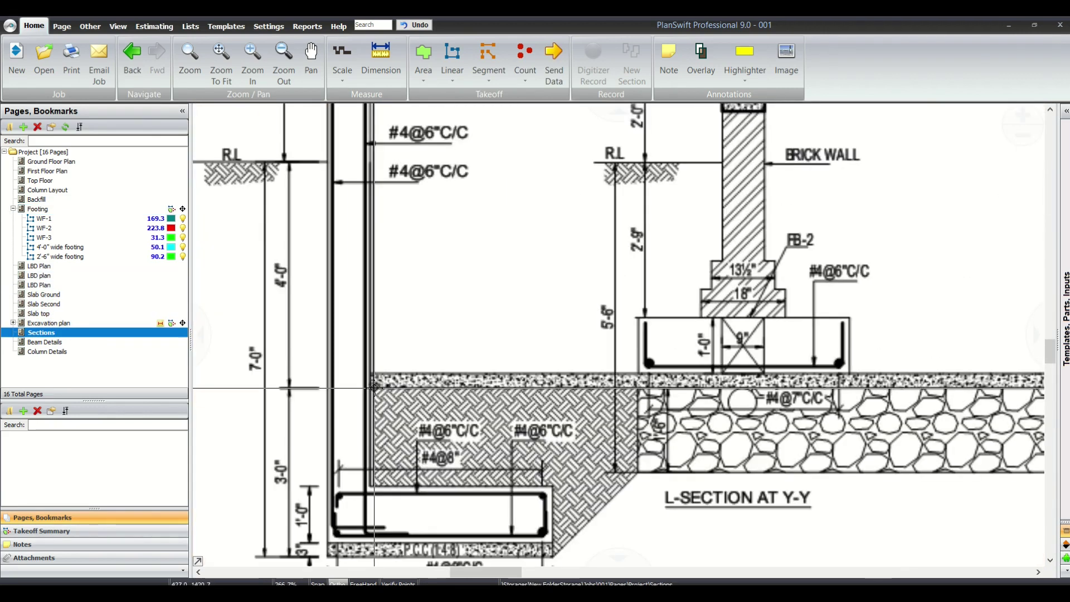
scroll(375, 387, up, 3)
mouse_move(365, 364)
mouse_down()
mouse_move(370, 390)
mouse_move(728, 418)
mouse_move(914, 402)
mouse_up()
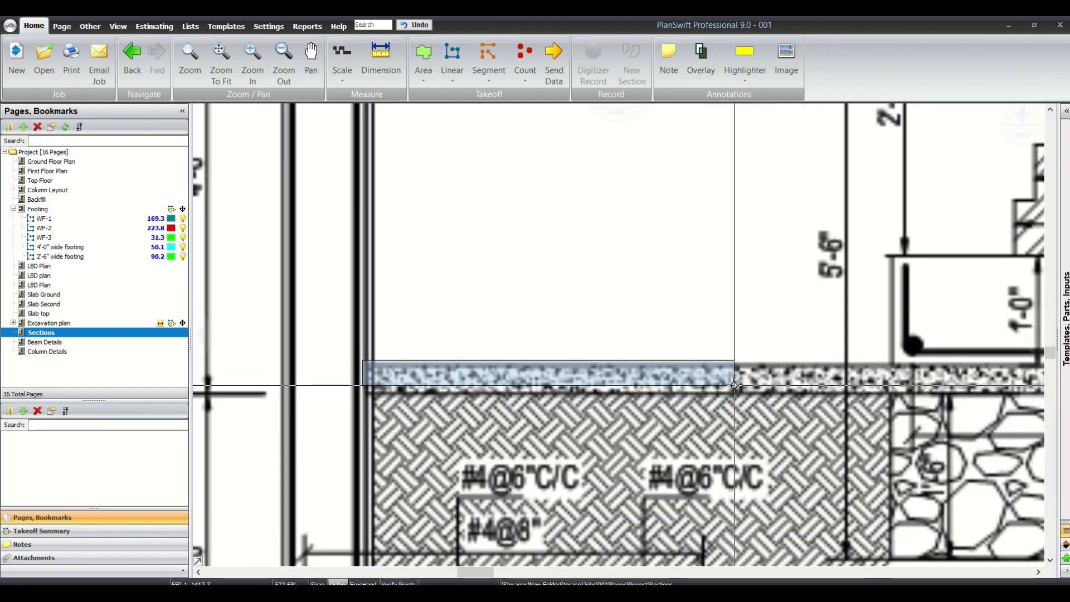
scroll(532, 390, down, 9)
scroll(532, 390, down, 3)
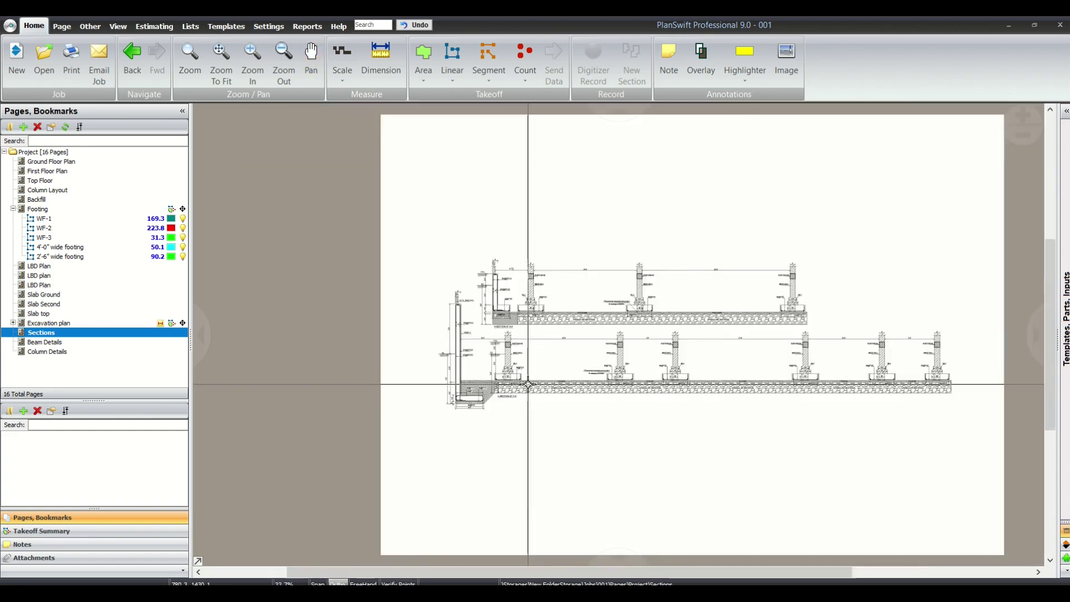
scroll(397, 348, up, 3)
drag(396, 348, 467, 374)
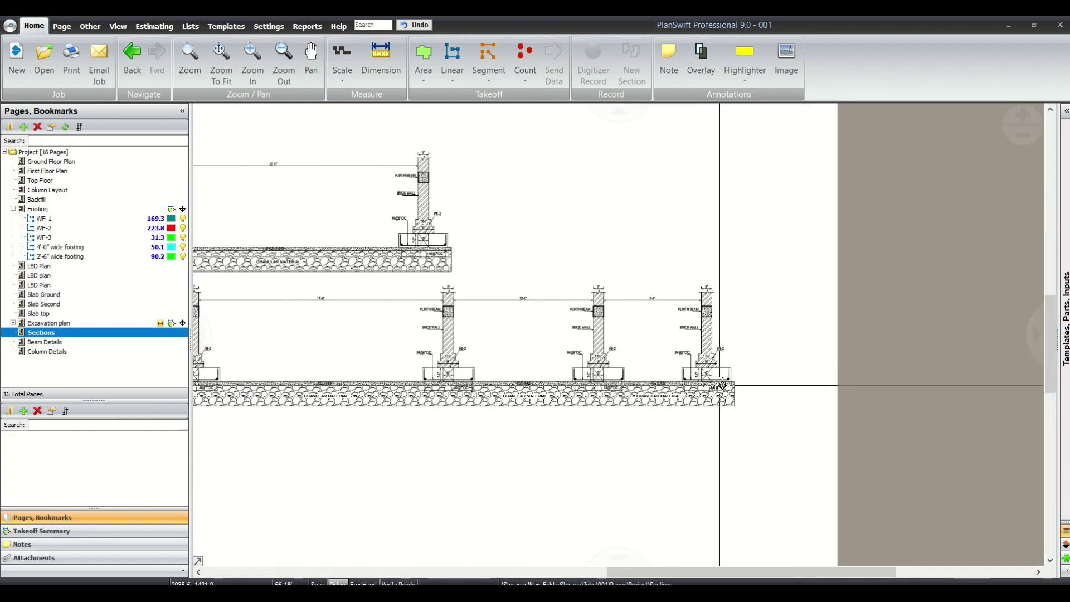
scroll(783, 382, up, 6)
scroll(721, 394, down, 4)
scroll(782, 375, down, 4)
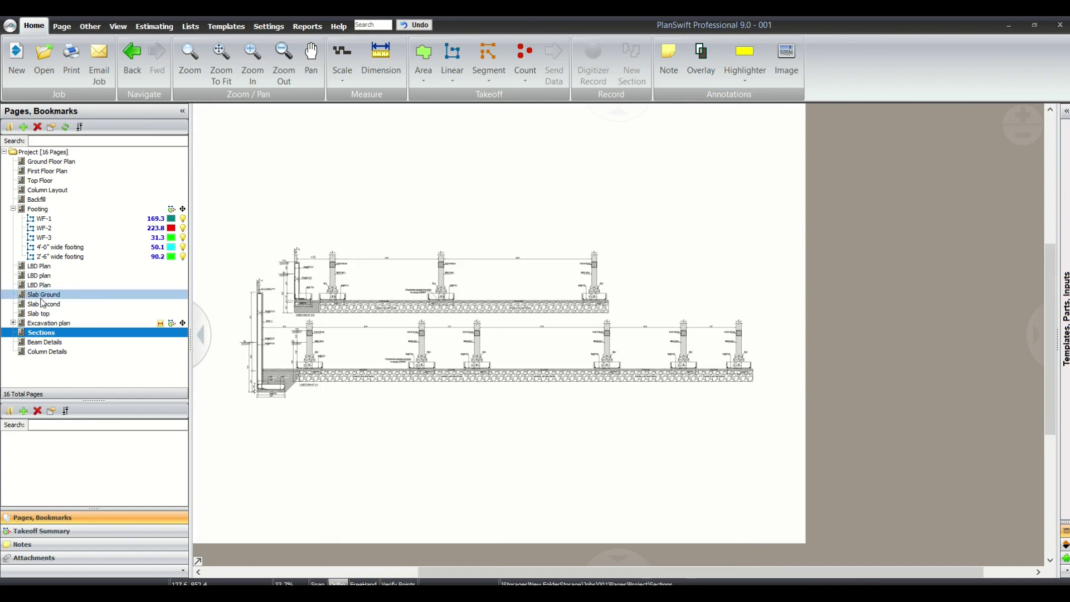
Open the Footing page and select the WF-1, WF-2 and WF-3 footing lines
click(39, 209)
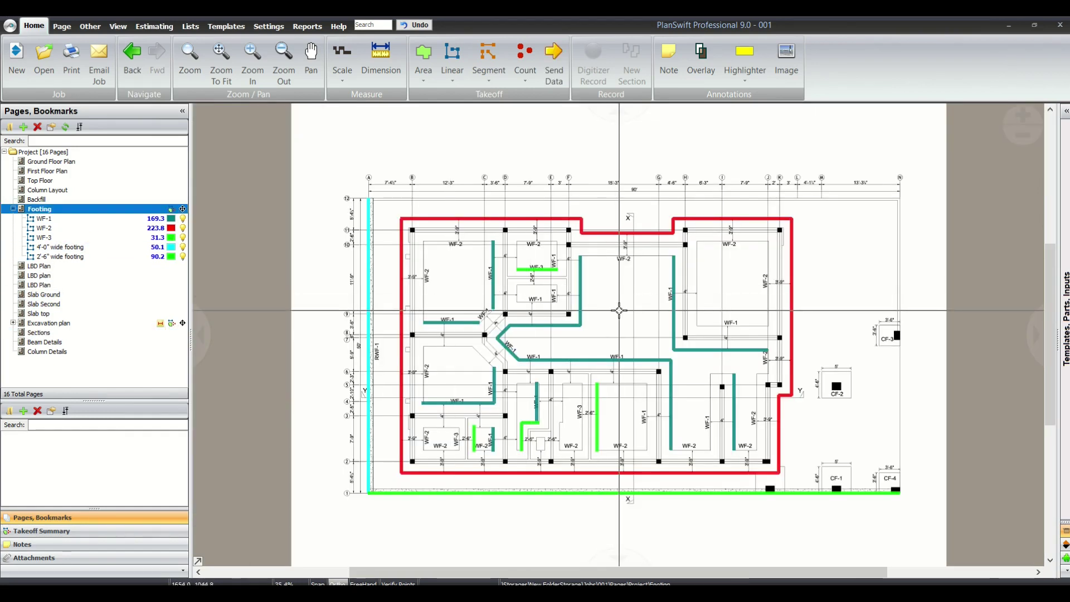
scroll(599, 318, up, 1)
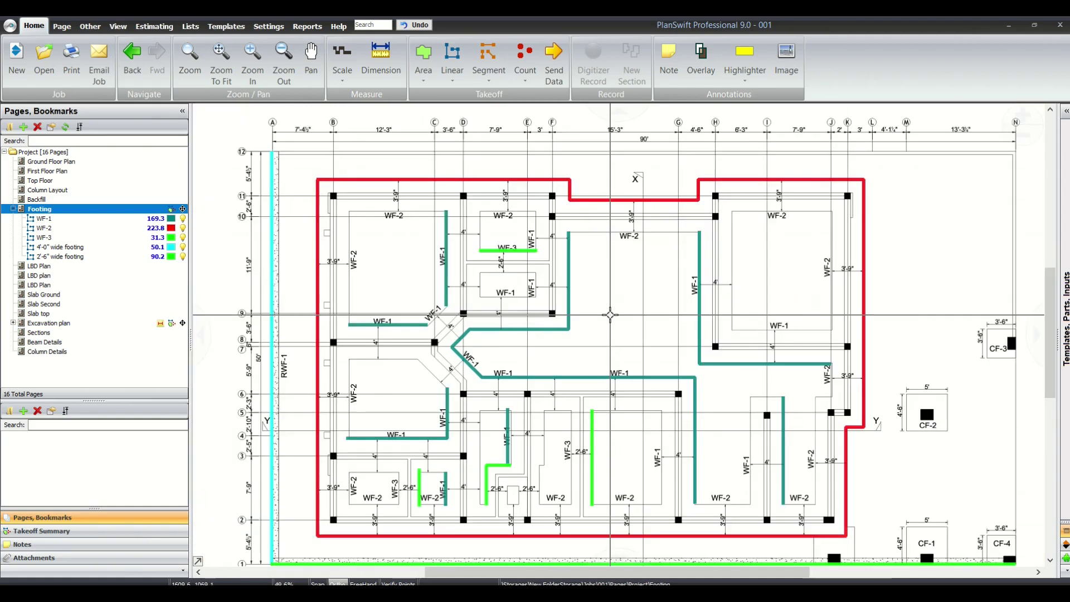
scroll(275, 175, down, 1)
drag(274, 176, 689, 454)
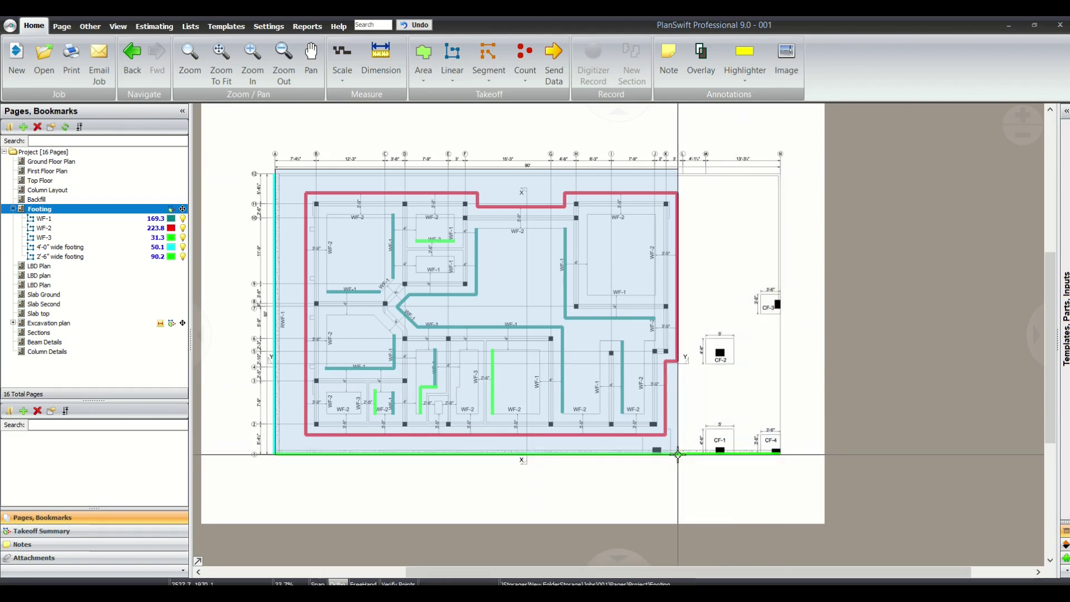
drag(679, 454, 678, 454)
Select the takeoff lines near the Y mark and across most of the plan
scroll(696, 435, up, 3)
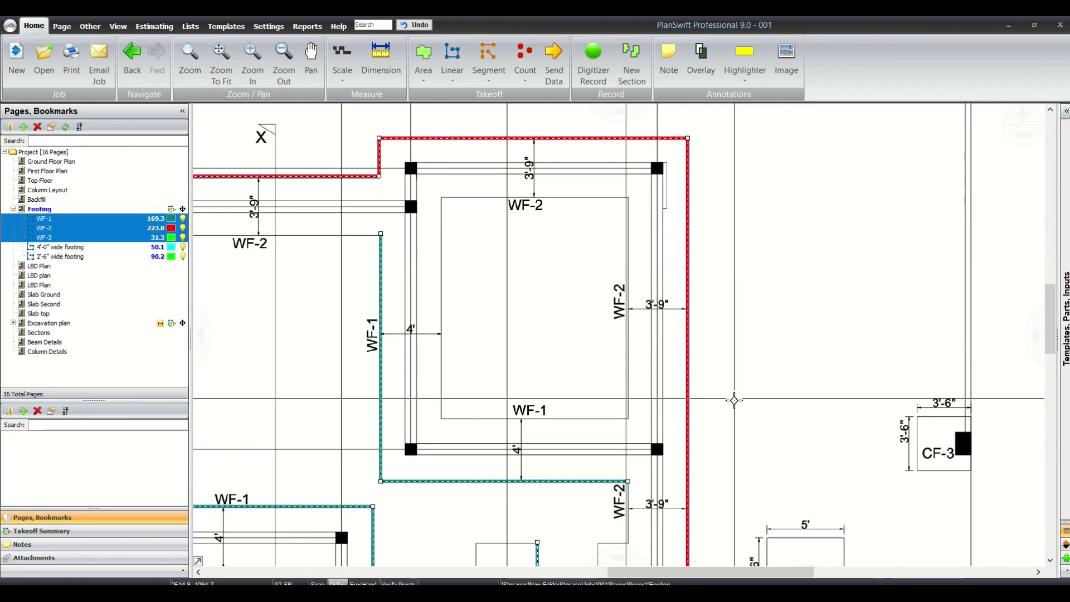
scroll(734, 409, down, 1)
scroll(733, 454, up, 3)
scroll(717, 423, down, 3)
scroll(724, 411, up, 1)
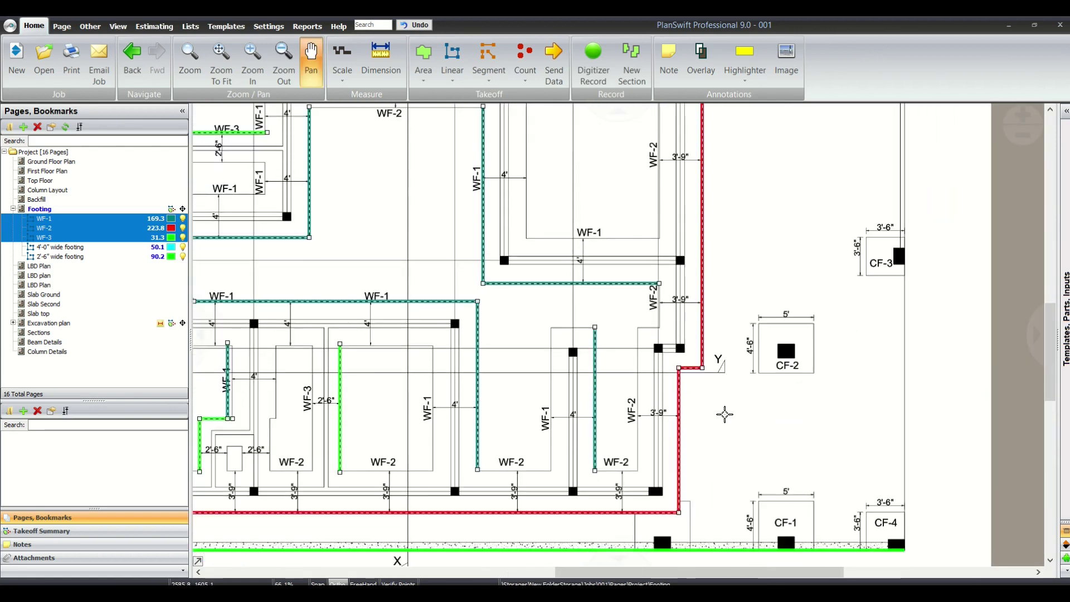
scroll(719, 389, down, 1)
scroll(719, 389, up, 3)
drag(706, 300, 762, 434)
scroll(725, 381, down, 4)
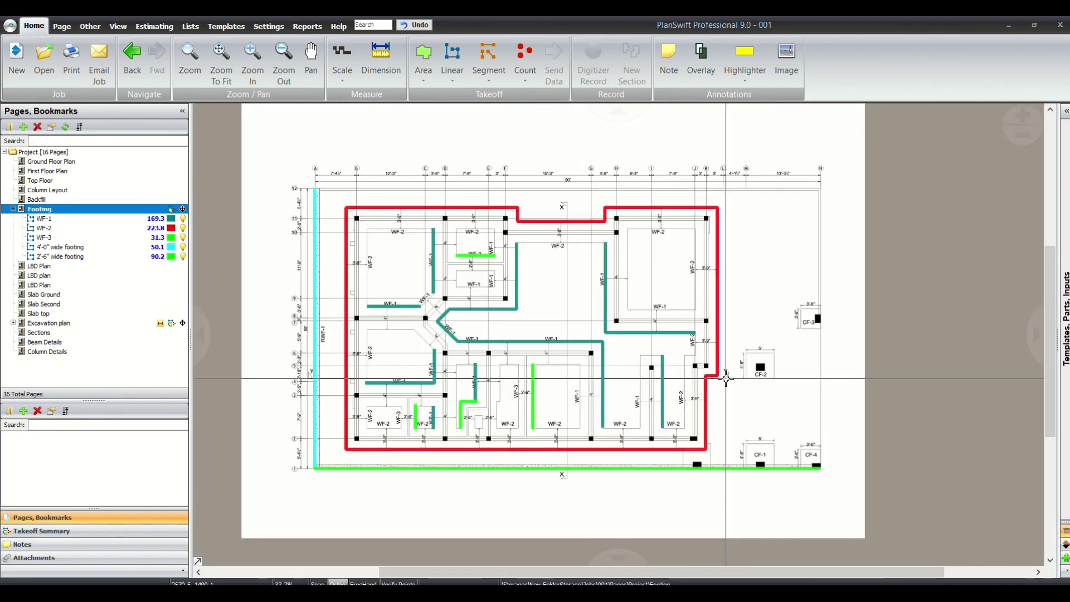
drag(717, 189, 308, 503)
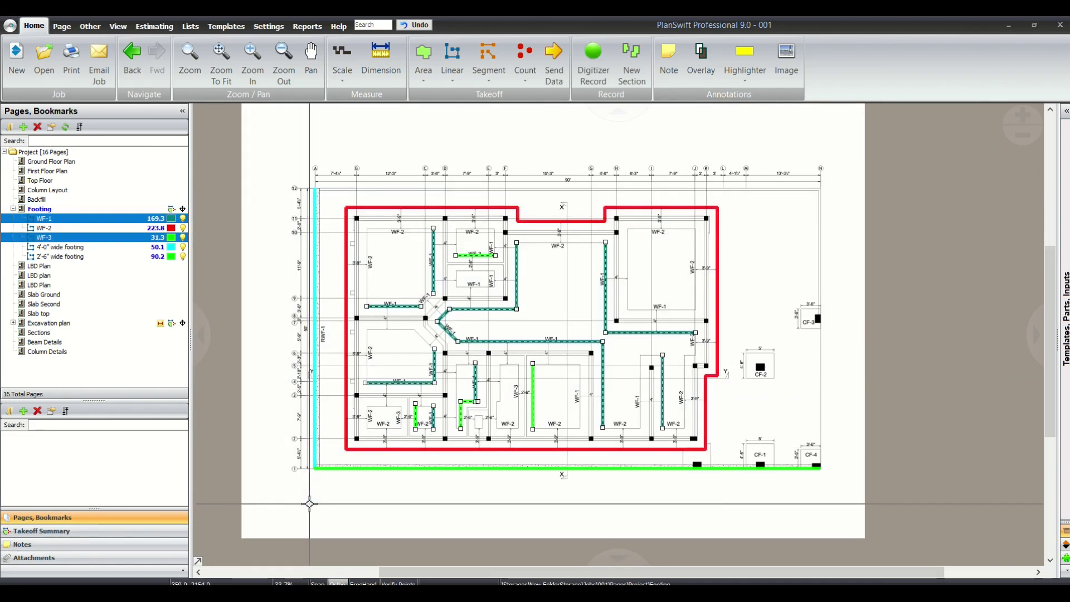
click(57, 352)
scroll(470, 313, up, 5)
scroll(542, 291, down, 3)
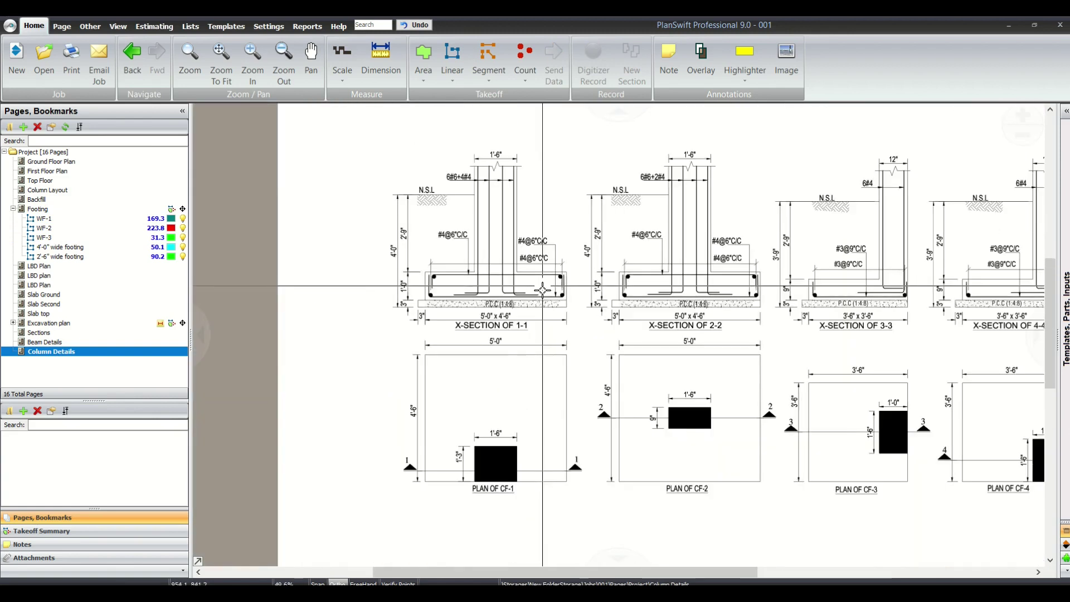
scroll(441, 284, up, 4)
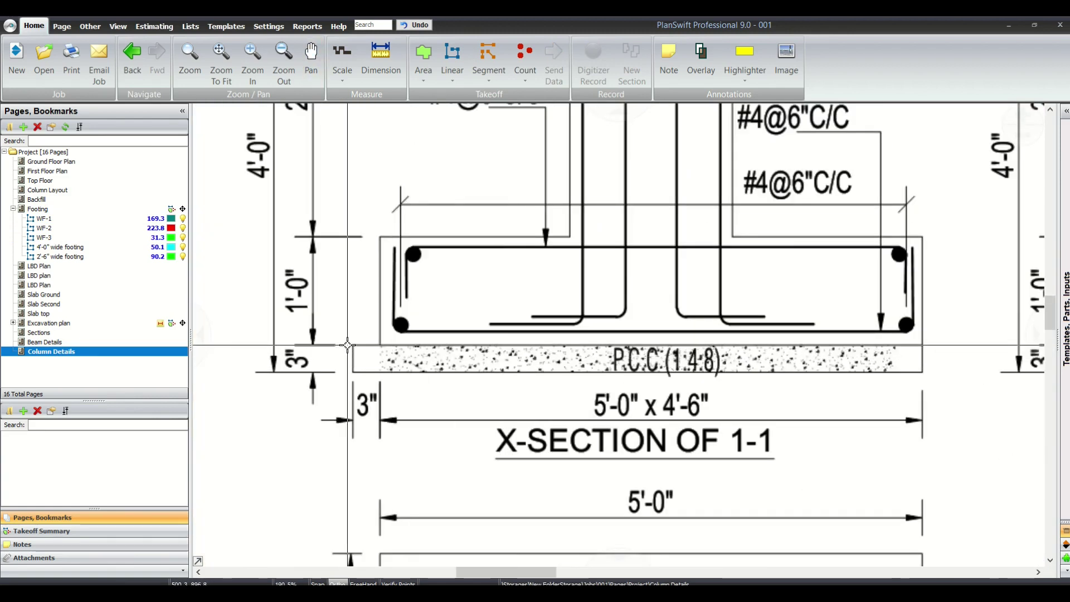
drag(347, 345, 943, 383)
scroll(817, 375, down, 2)
scroll(471, 408, up, 4)
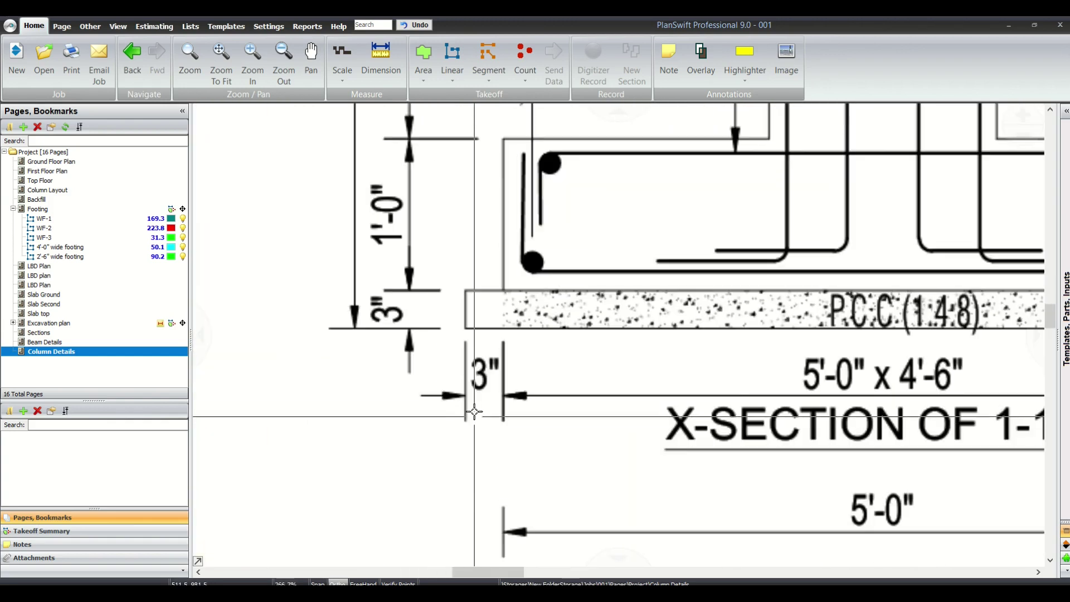
drag(462, 291, 506, 338)
scroll(506, 339, down, 3)
scroll(501, 226, up, 4)
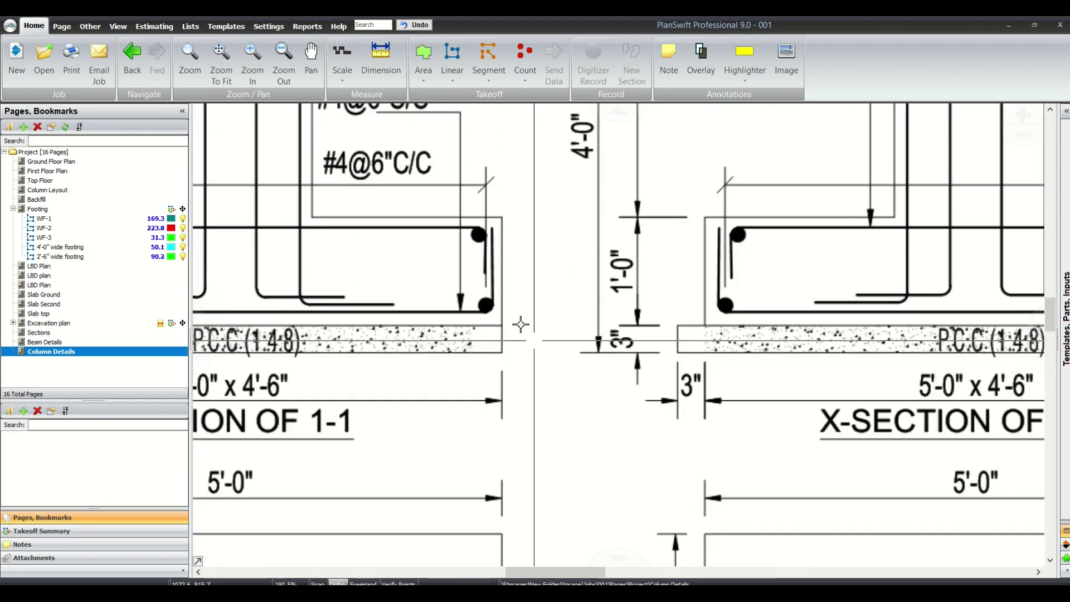
scroll(554, 363, down, 4)
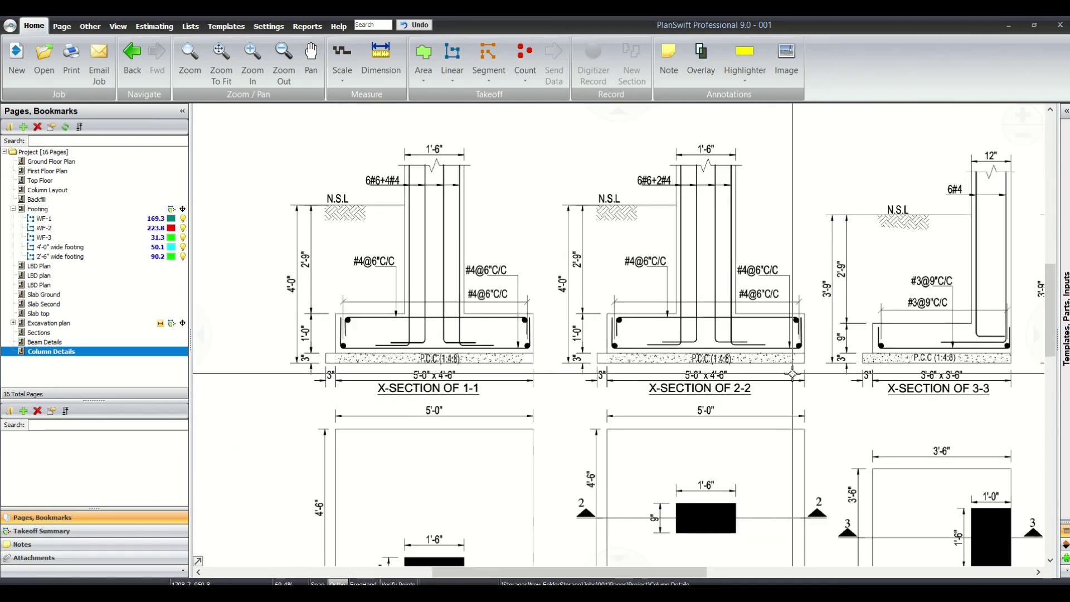
scroll(632, 375, up, 3)
drag(632, 375, 464, 376)
scroll(465, 384, down, 3)
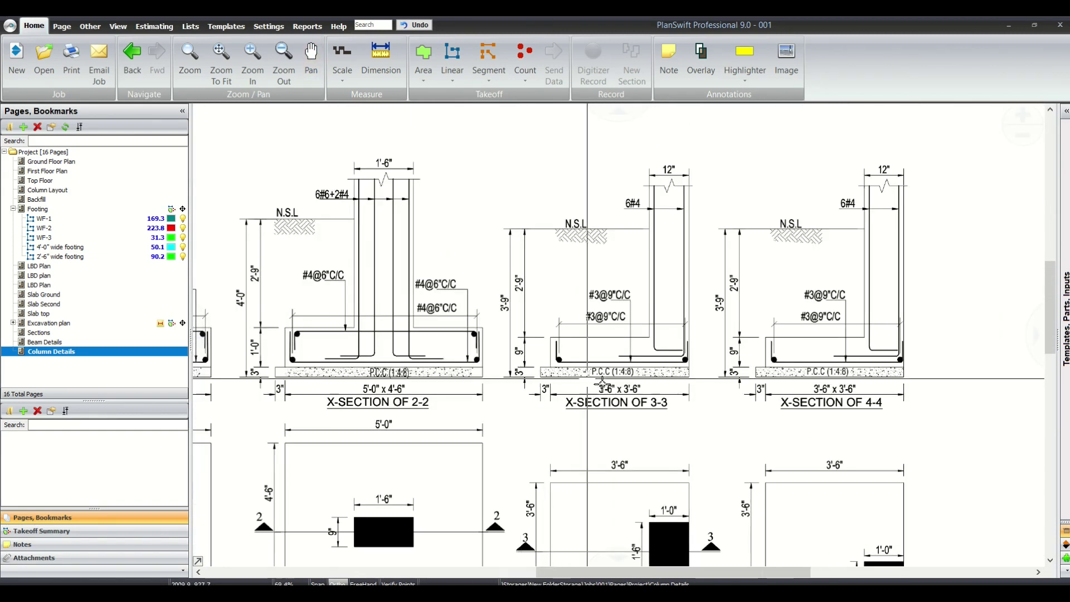
scroll(530, 397, up, 2)
scroll(530, 397, down, 3)
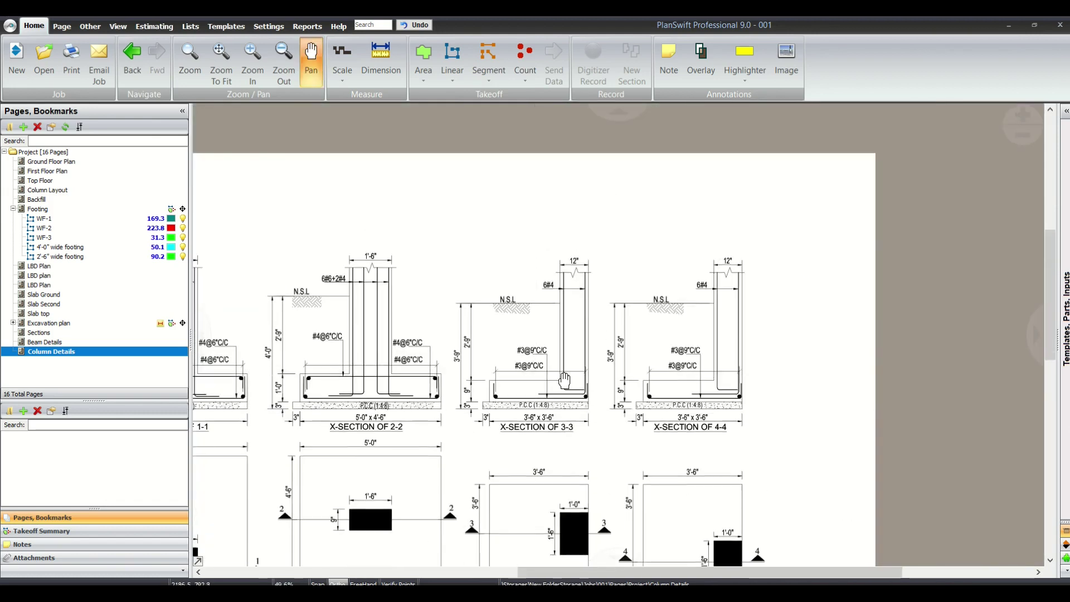
scroll(567, 375, up, 4)
scroll(571, 371, down, 3)
scroll(591, 362, up, 4)
scroll(594, 357, down, 5)
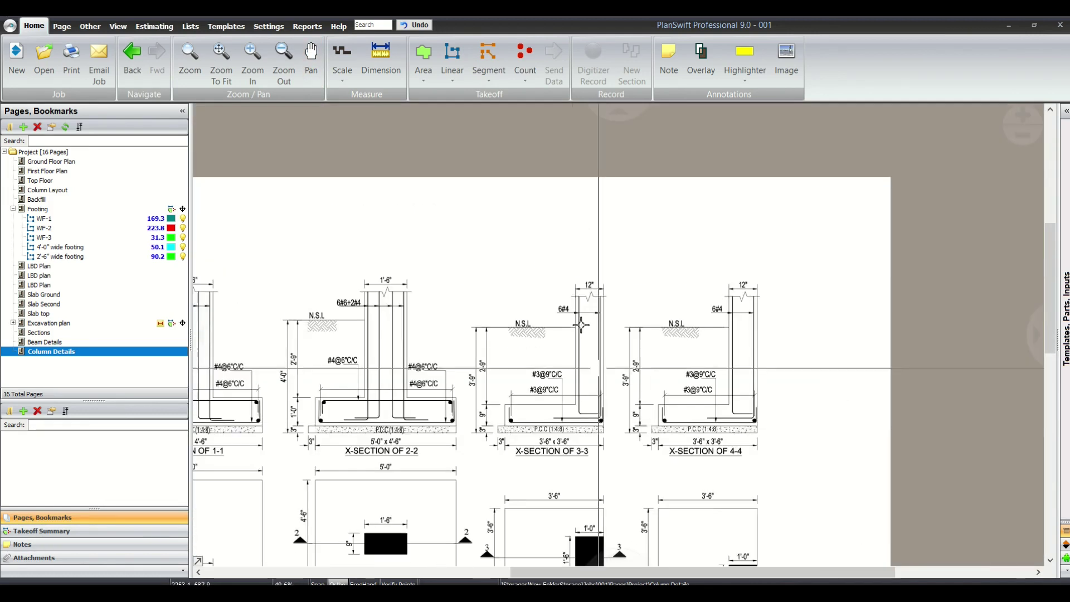
drag(559, 266, 634, 462)
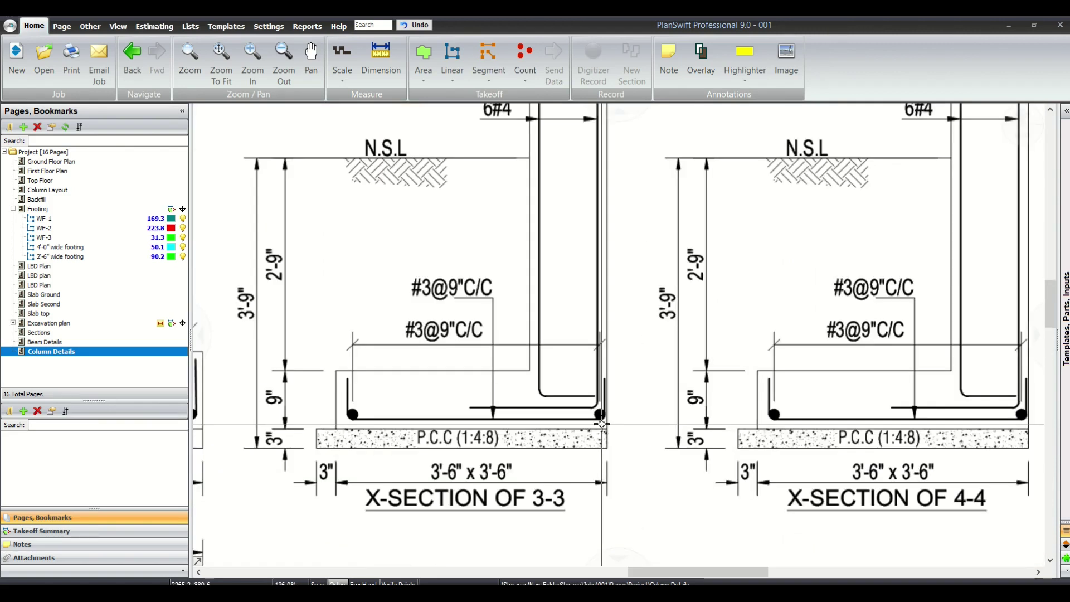
scroll(602, 425, down, 2)
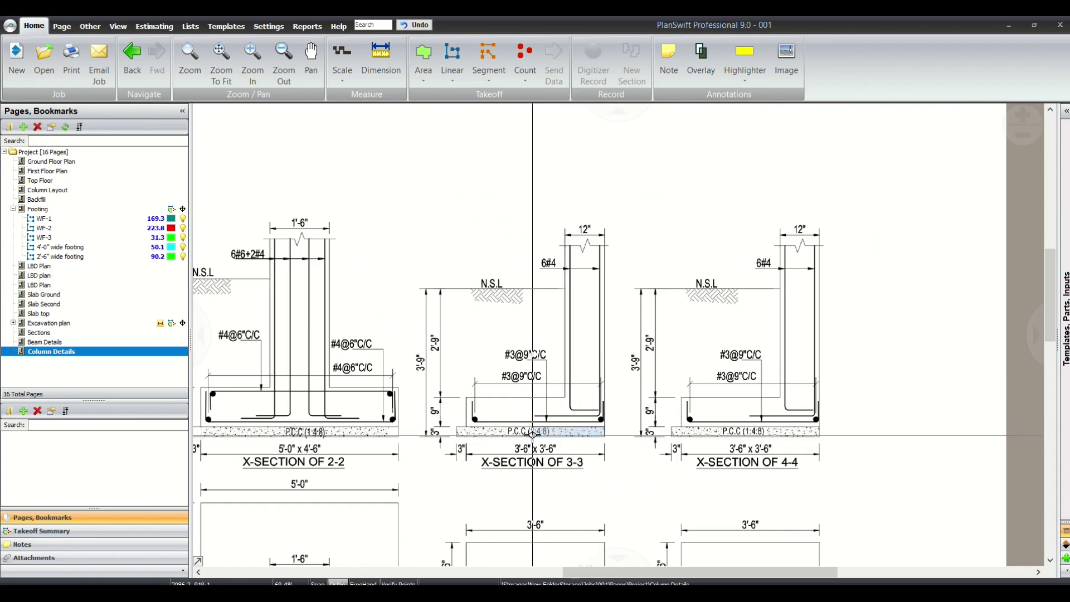
scroll(451, 441, up, 1)
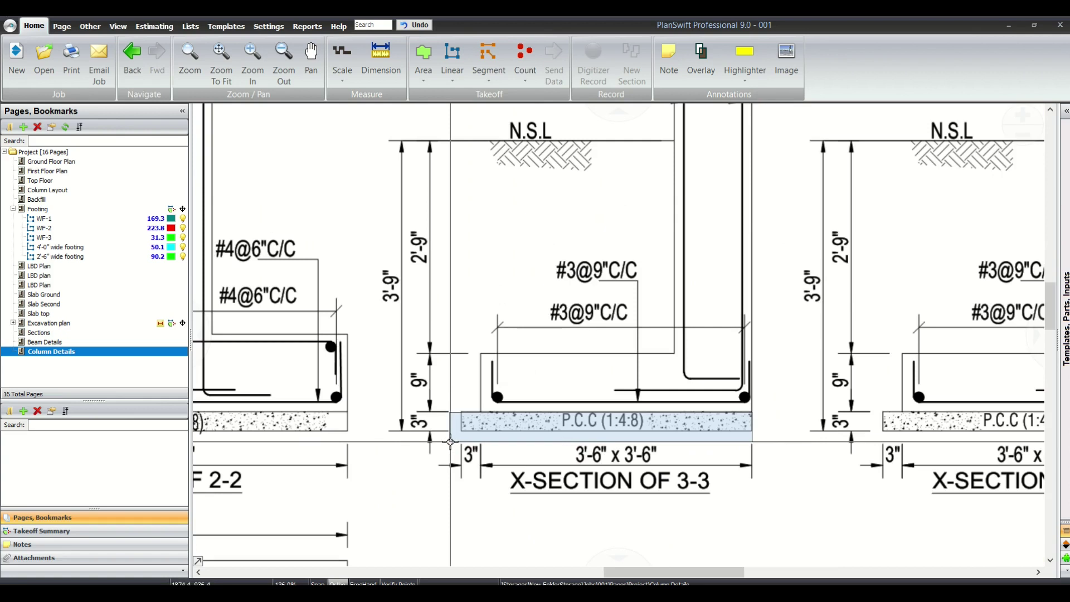
key(Escape)
scroll(614, 411, down, 4)
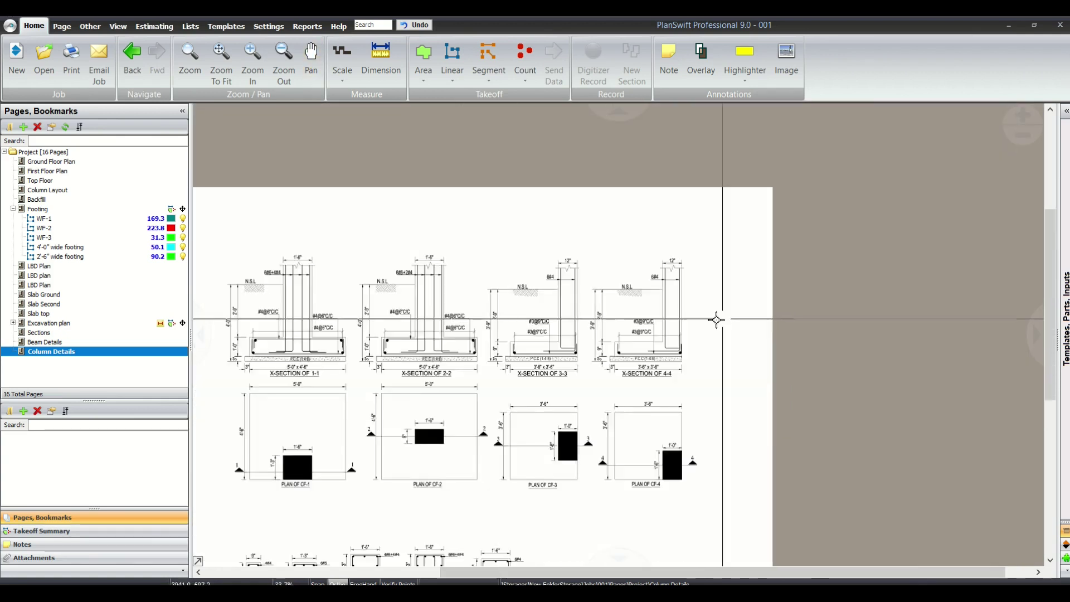
scroll(716, 319, up, 1)
mouse_move(717, 319)
mouse_down()
mouse_move(530, 382)
mouse_move(544, 385)
mouse_move(633, 329)
mouse_up()
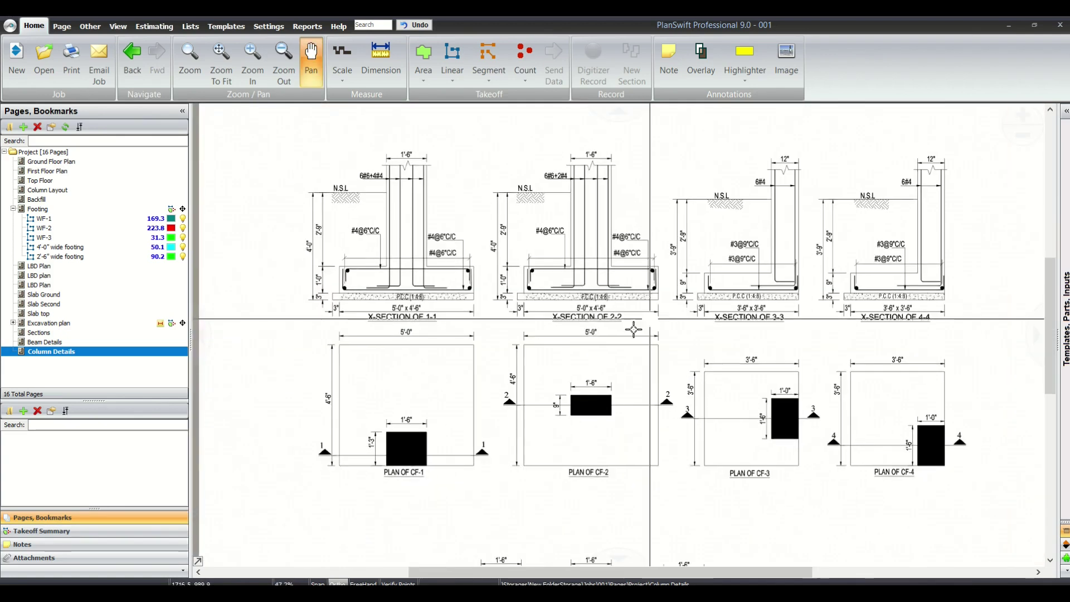
scroll(524, 429, up, 1)
click(263, 311)
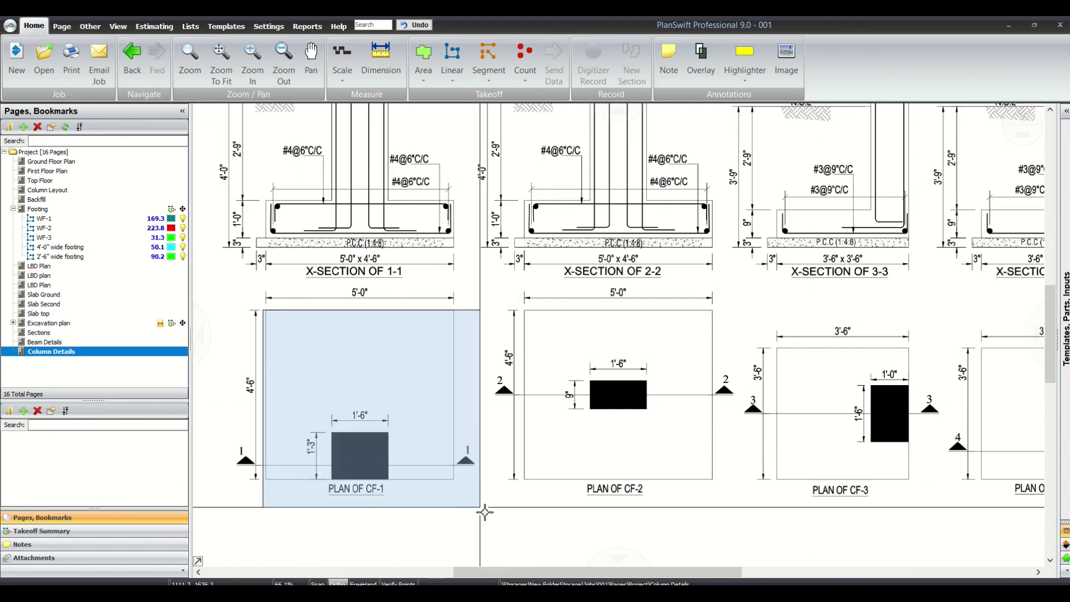
click(485, 512)
click(483, 491)
click(875, 275)
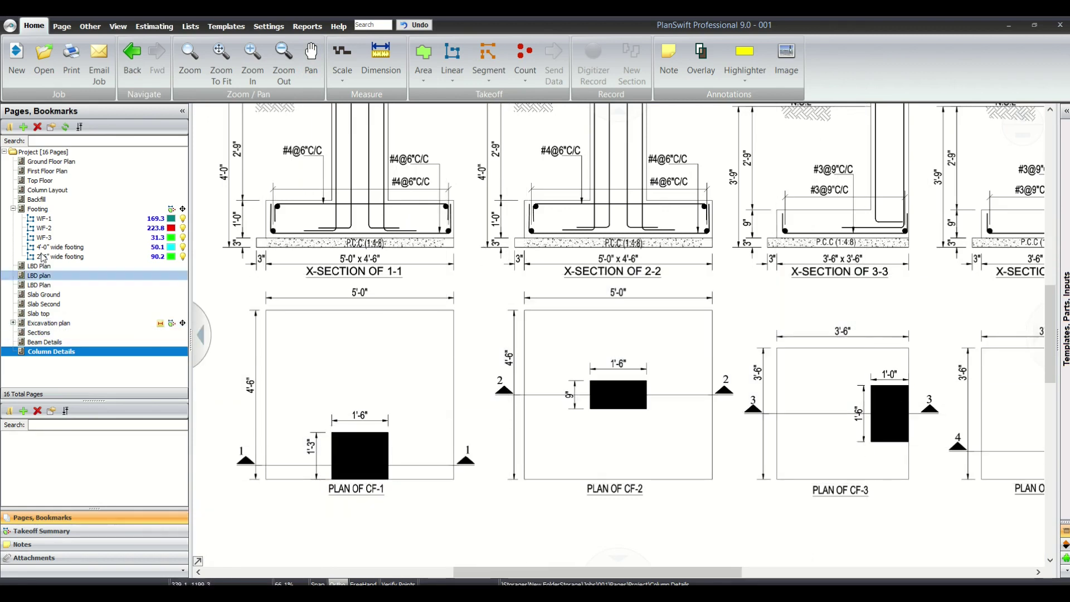
Clear the footing selection and start a new area takeoff named 3" thick PCC on the Footing page
click(49, 211)
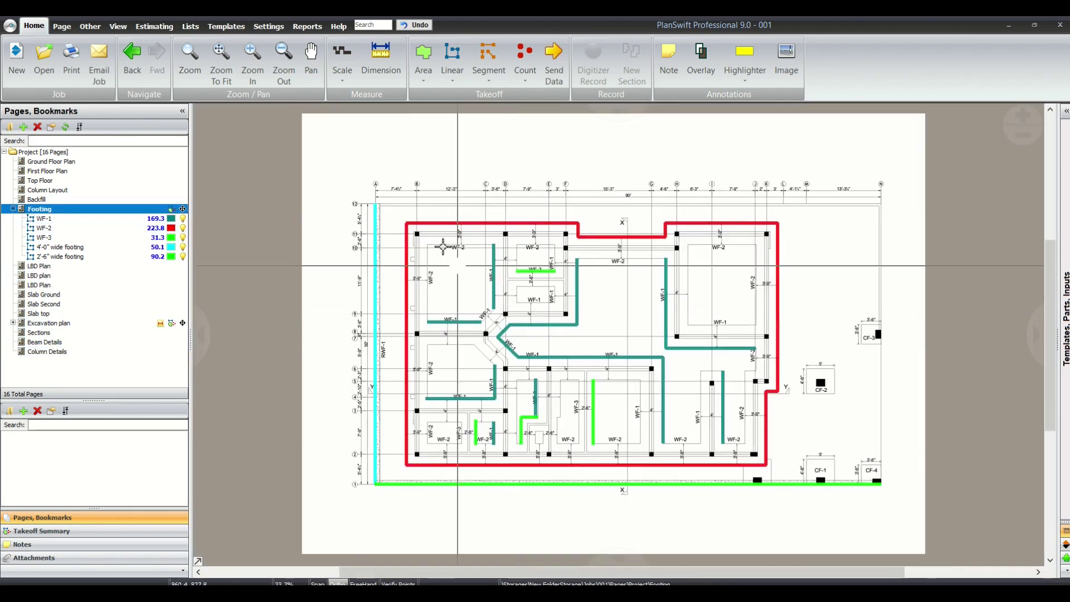
click(371, 199)
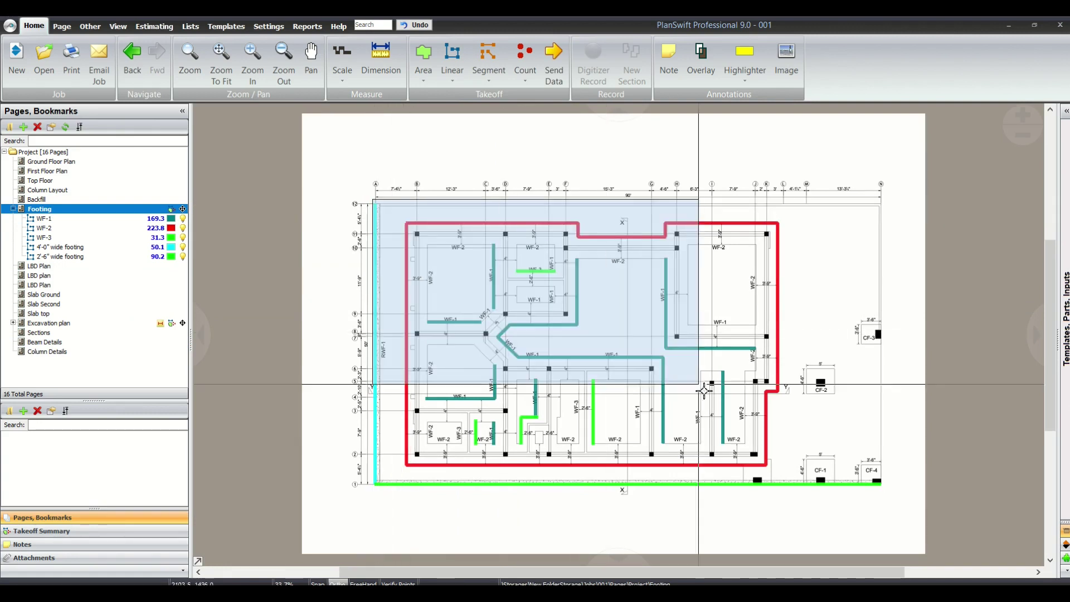
key(Escape)
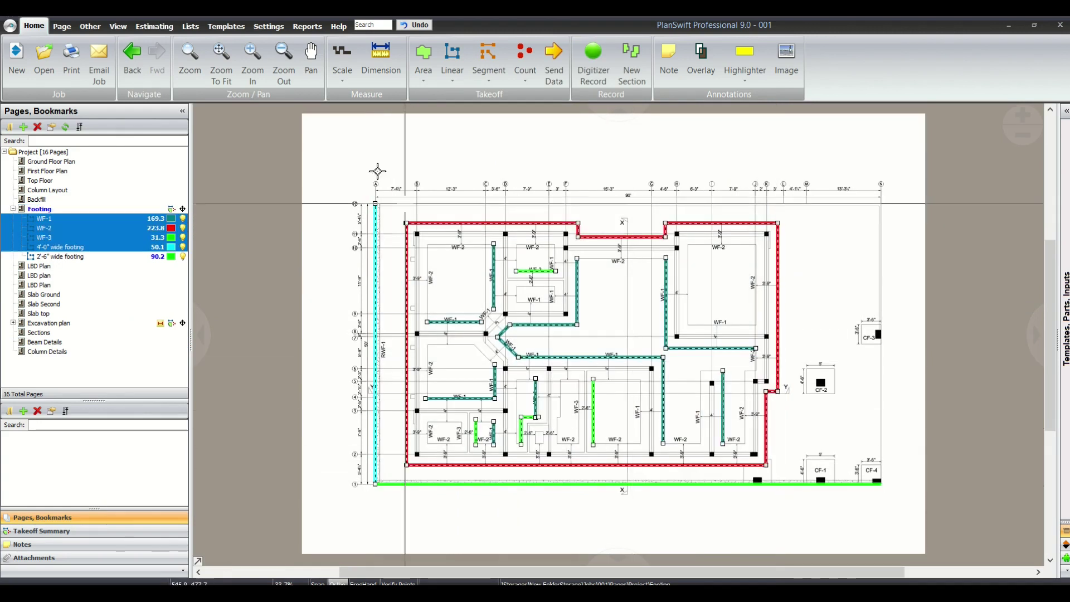
key(Escape)
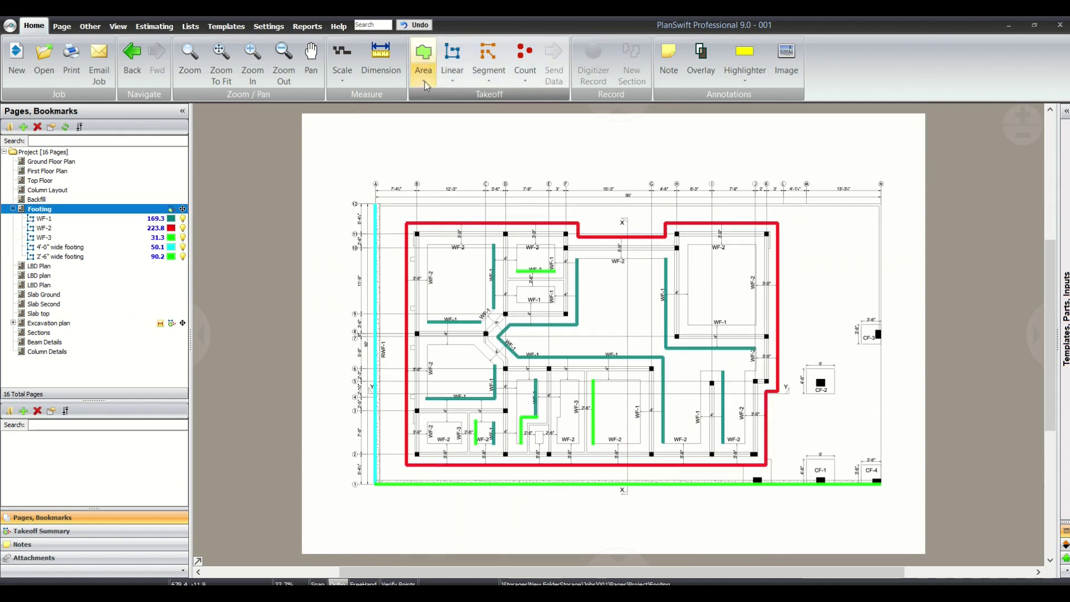
click(424, 56)
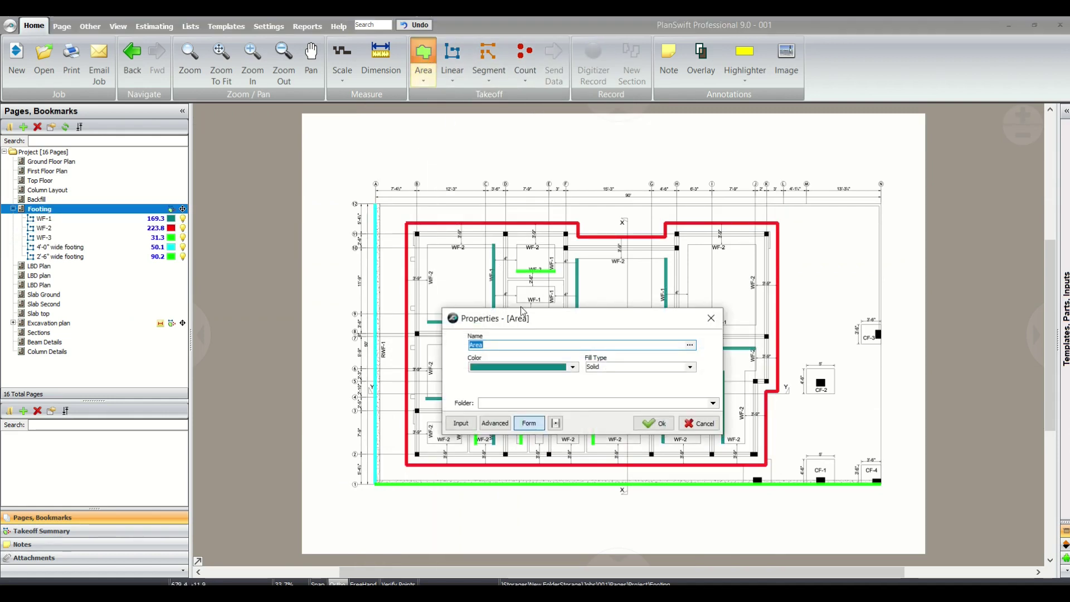
drag(524, 330, 447, 275)
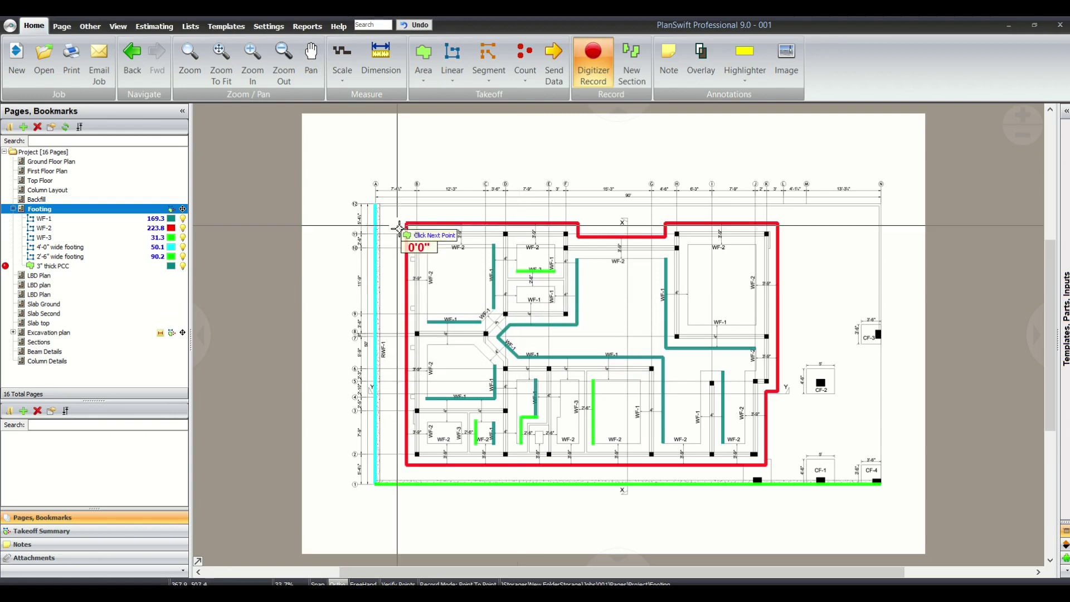
Draw the 3" thick PCC slab area box from grid A/12 to the plan's bottom-right edge
scroll(377, 205, up, 6)
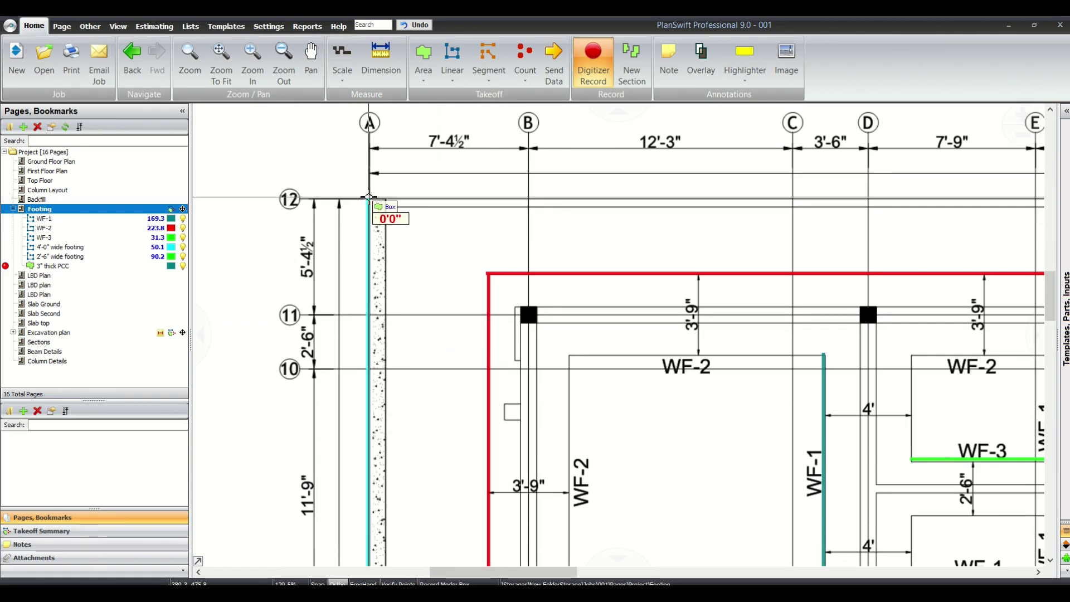
click(368, 198)
scroll(368, 198, down, 6)
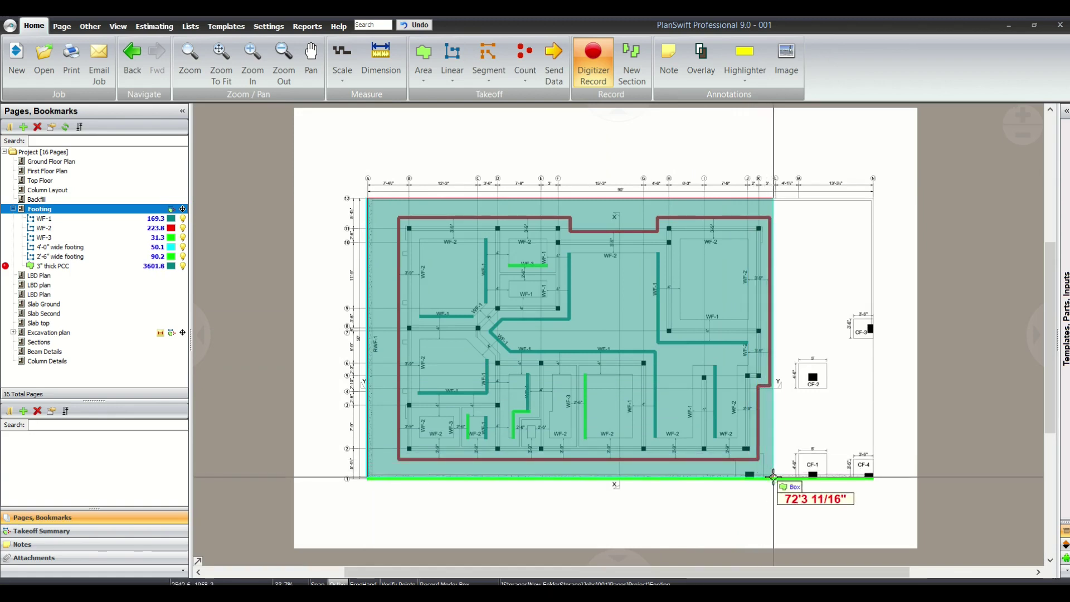
scroll(773, 478, up, 7)
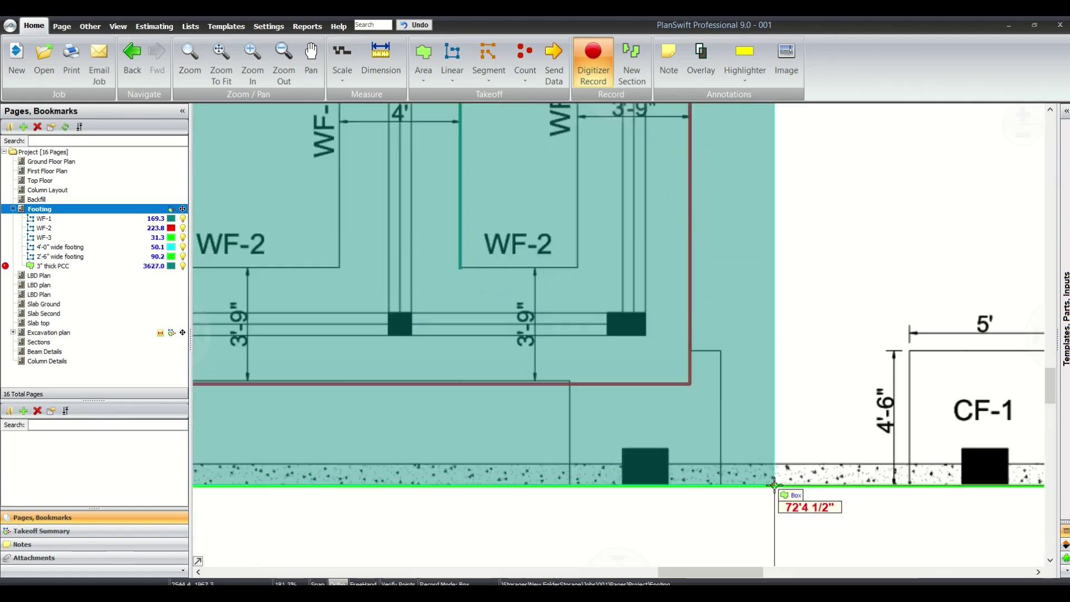
click(774, 485)
scroll(774, 485, down, 7)
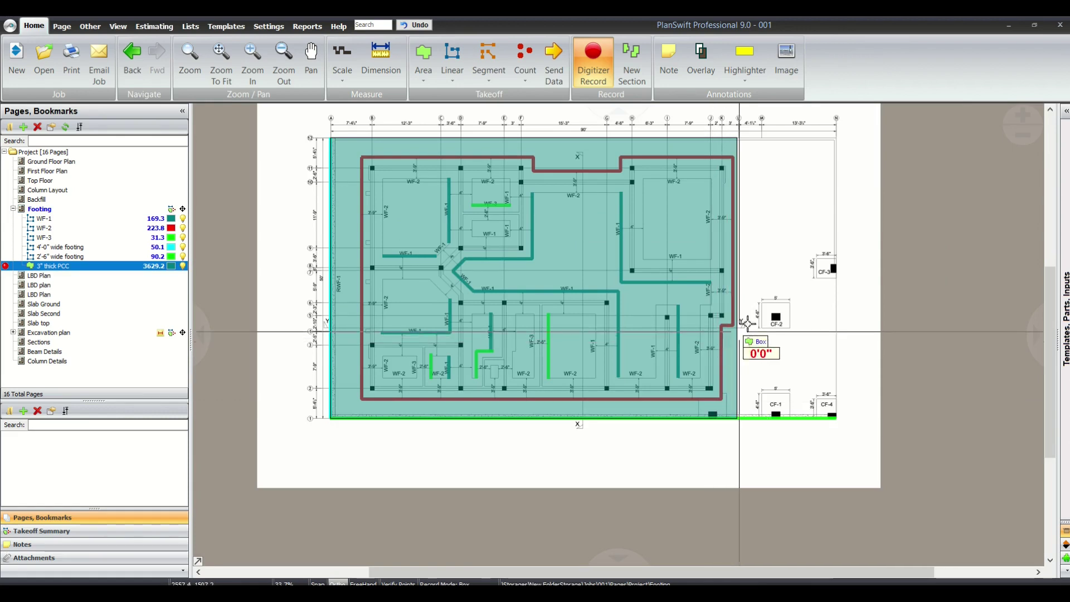
Pan the drawing to bring the CF-1 to CF-4 column footing details into view
scroll(750, 313, up, 5)
scroll(750, 313, down, 4)
scroll(797, 335, up, 3)
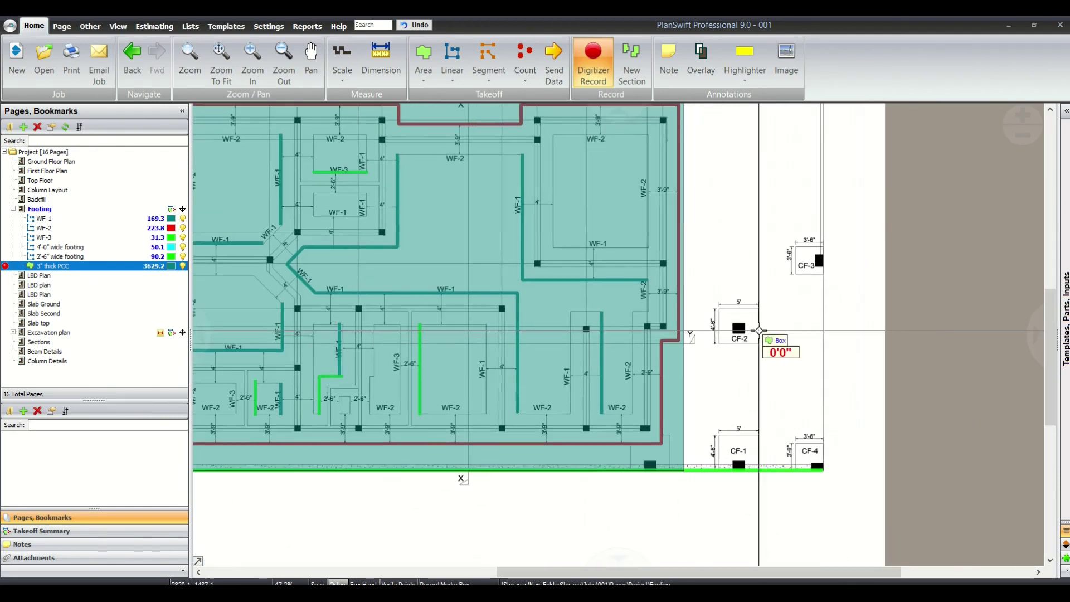
scroll(832, 234, down, 4)
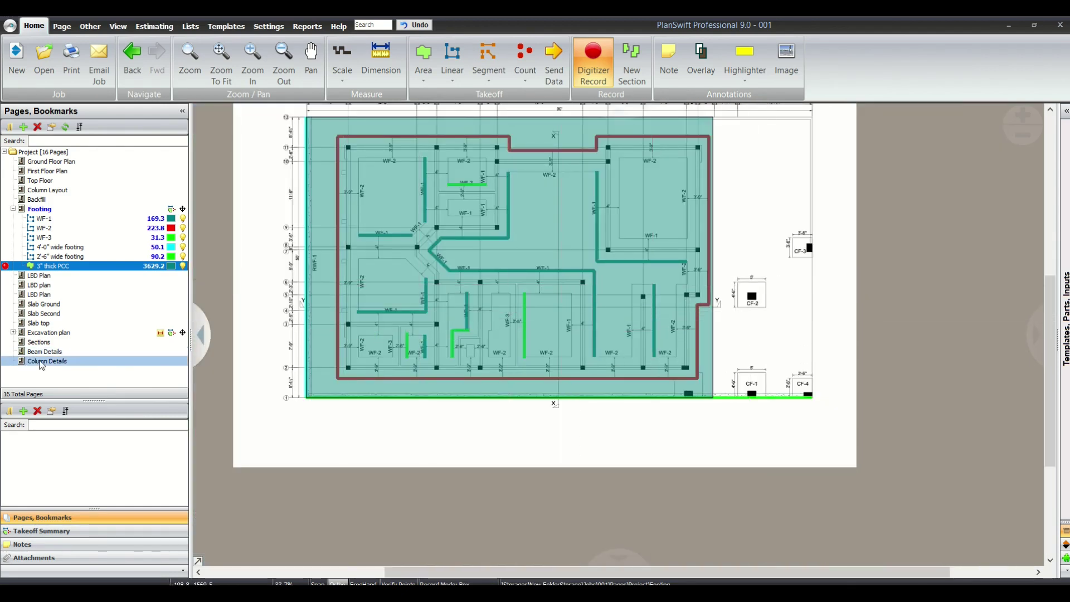
scroll(581, 385, up, 5)
scroll(581, 384, down, 5)
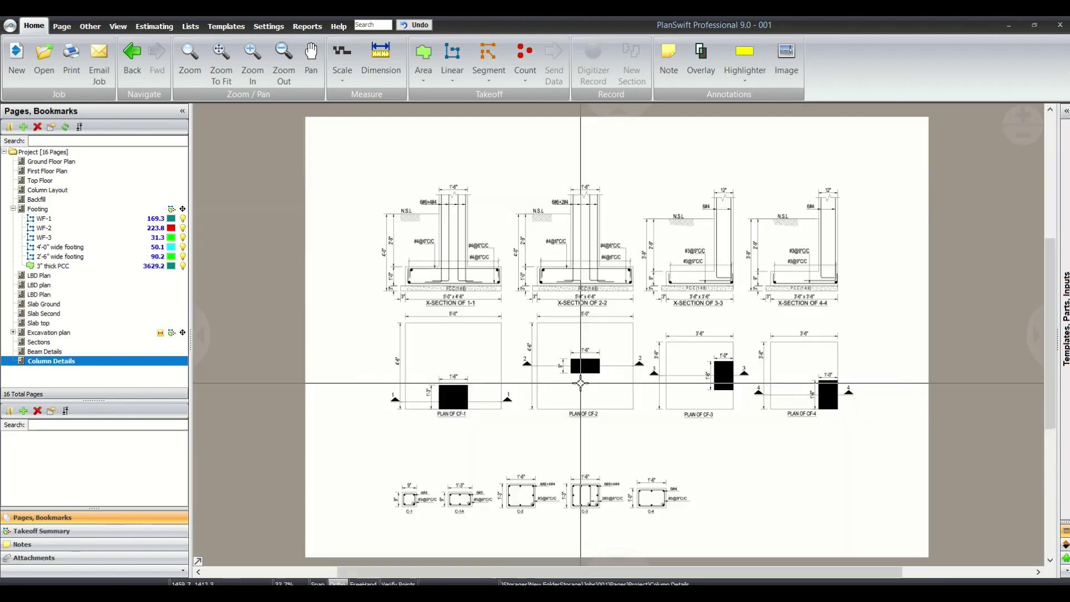
drag(581, 384, 606, 378)
drag(566, 346, 561, 292)
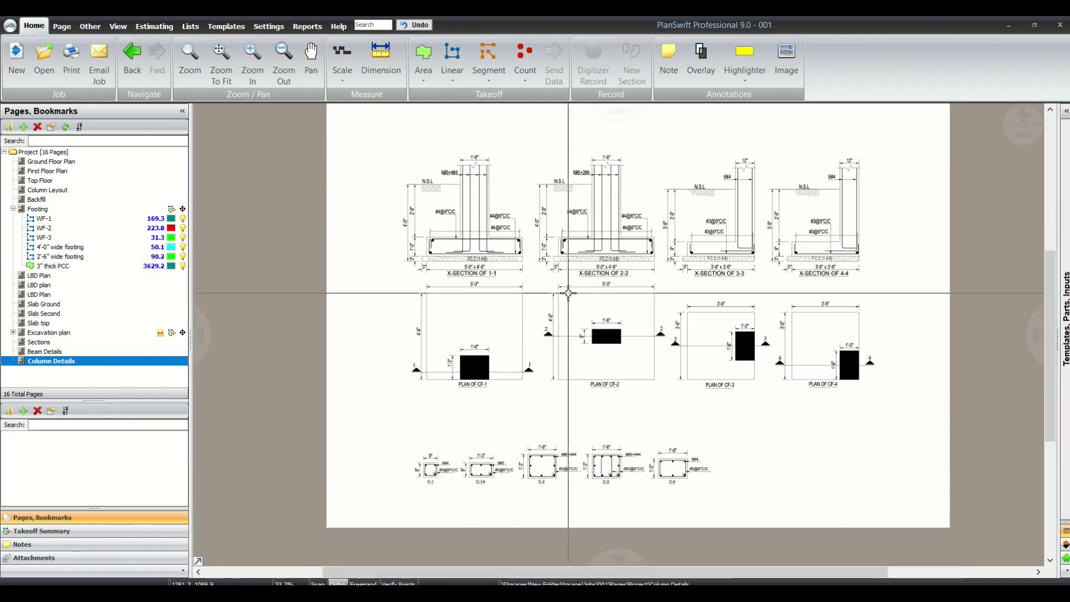
Copy rows 10 and 11 and insert the copies above the wall footing rows
key(alt+Tab)
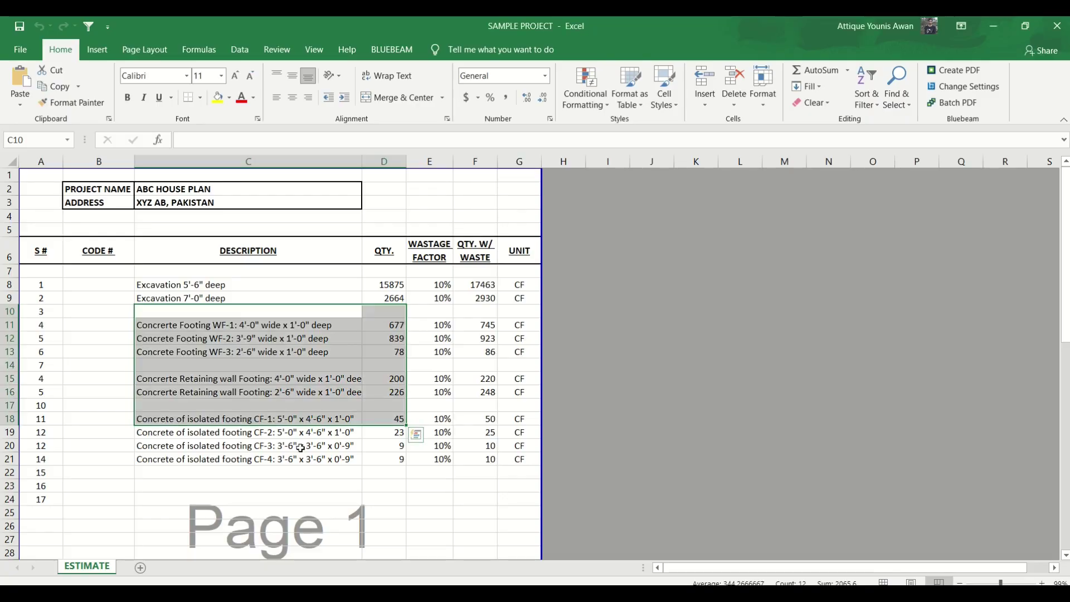
click(301, 446)
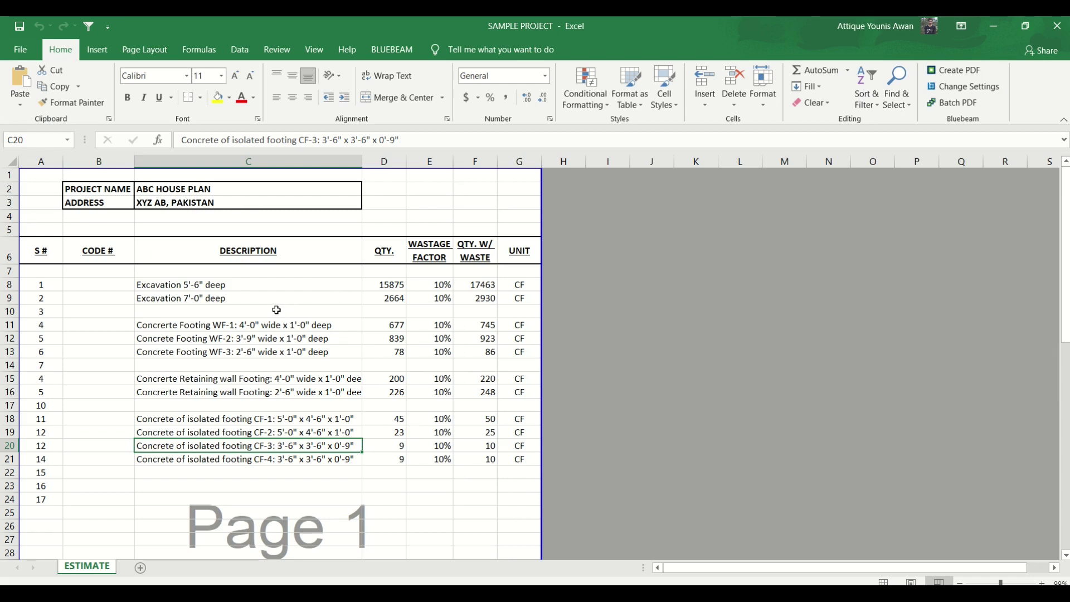
drag(277, 310, 300, 329)
key(ctrl+space)
key(shift+space)
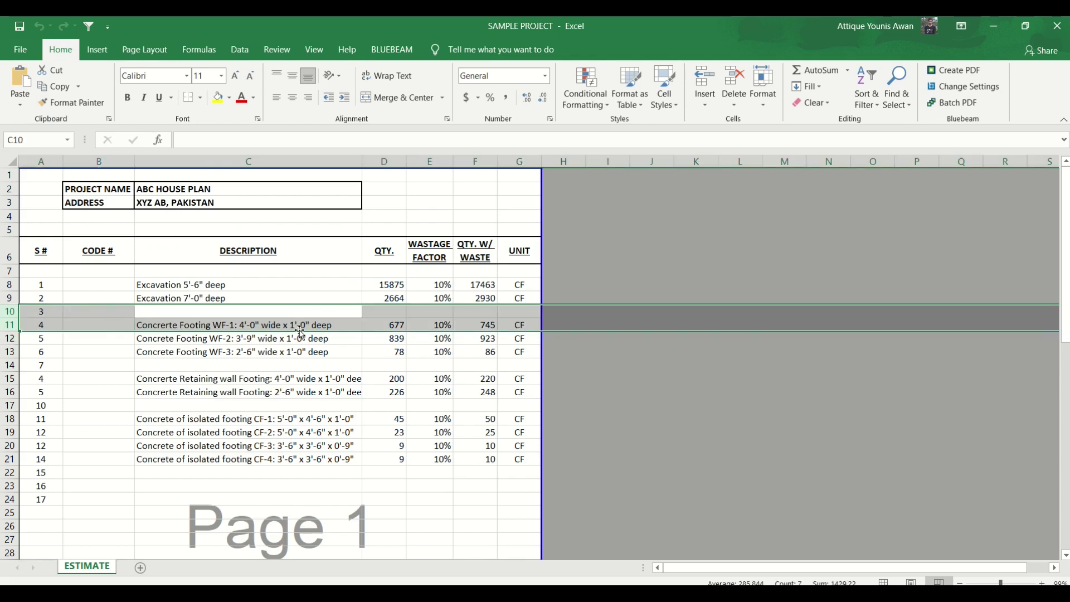
key(ctrl+c)
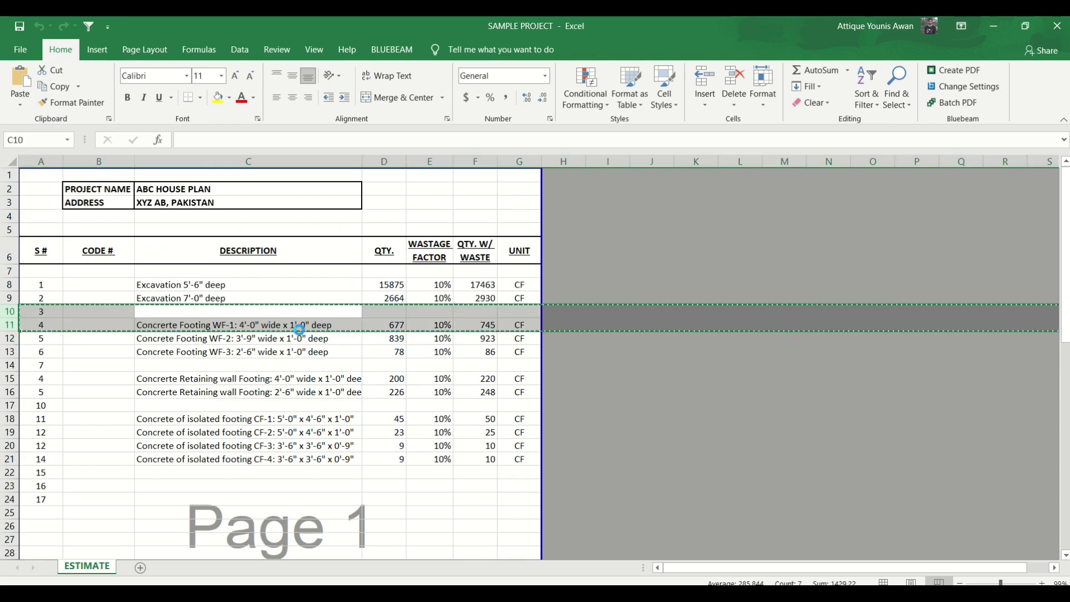
key(ctrl+shift+plus)
Rewrite the duplicated C11 description as '3" thick PCC slab on whole area'
click(289, 326)
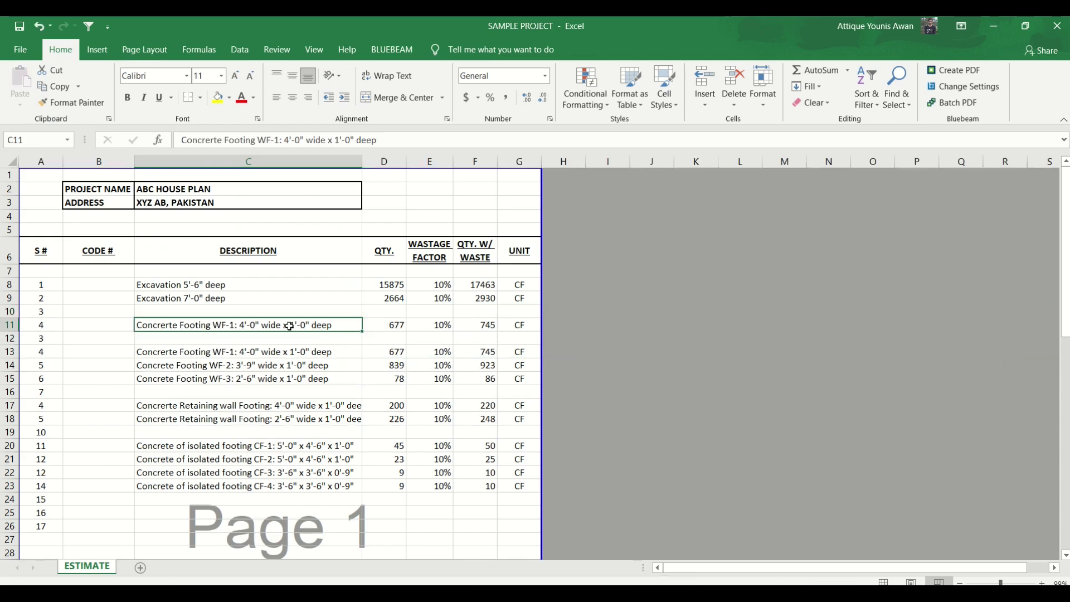
text(3" thick PCC slab on whole area)
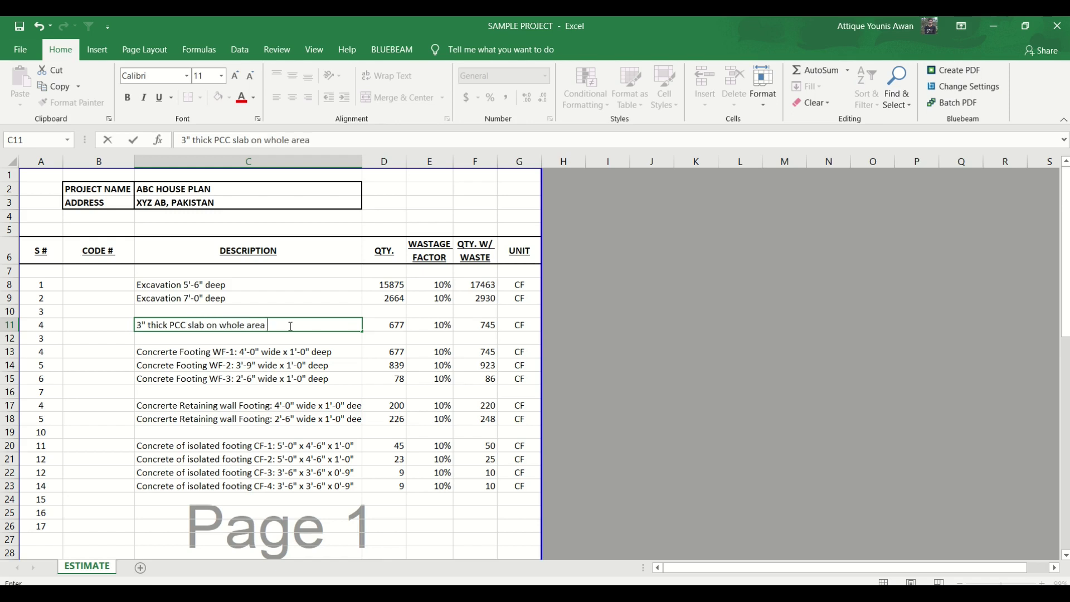
key(Tab)
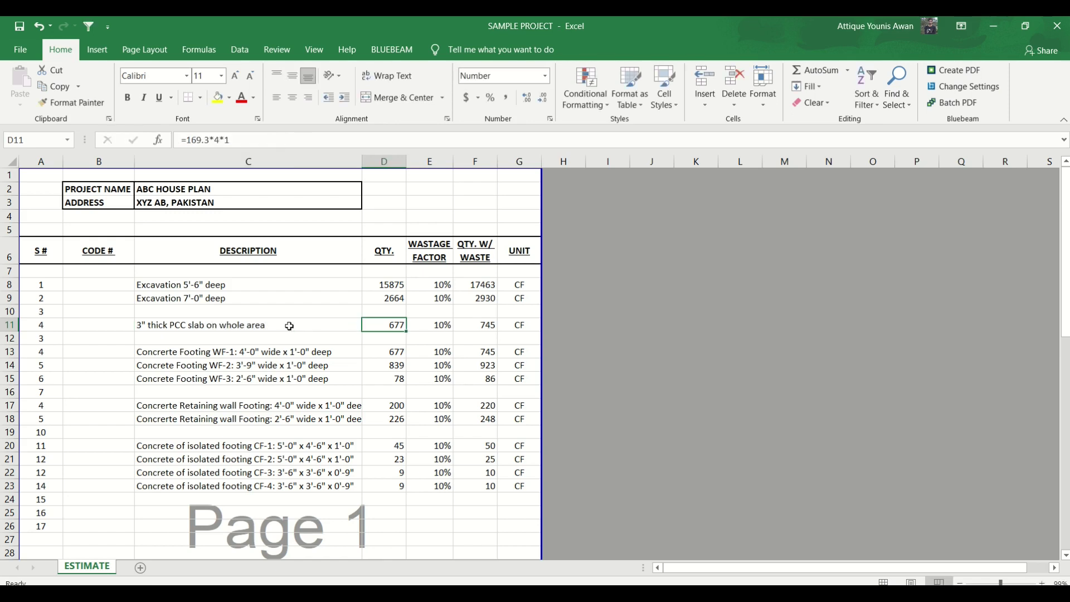
key(alt+Tab)
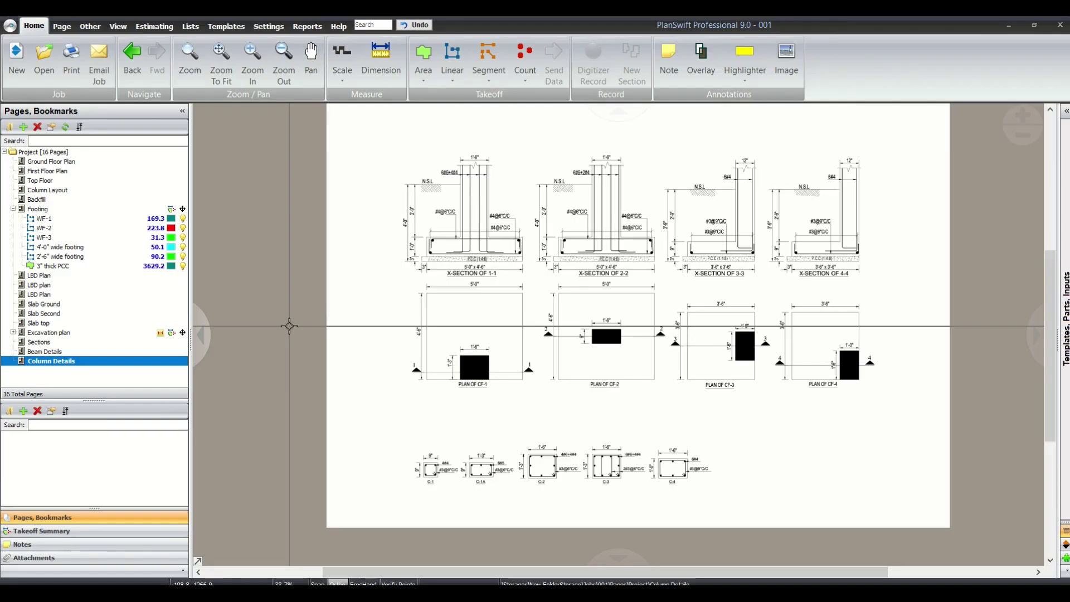
Read the 3" thick PCC takeoff area of 3629.2 on the Footing page and begin its formula in D11
click(71, 210)
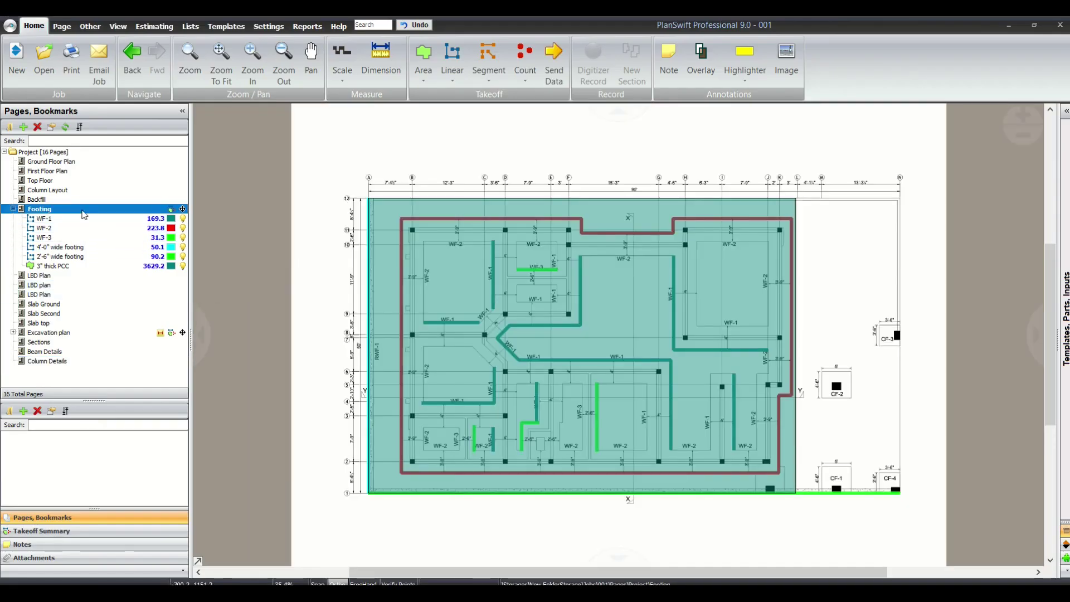
click(78, 267)
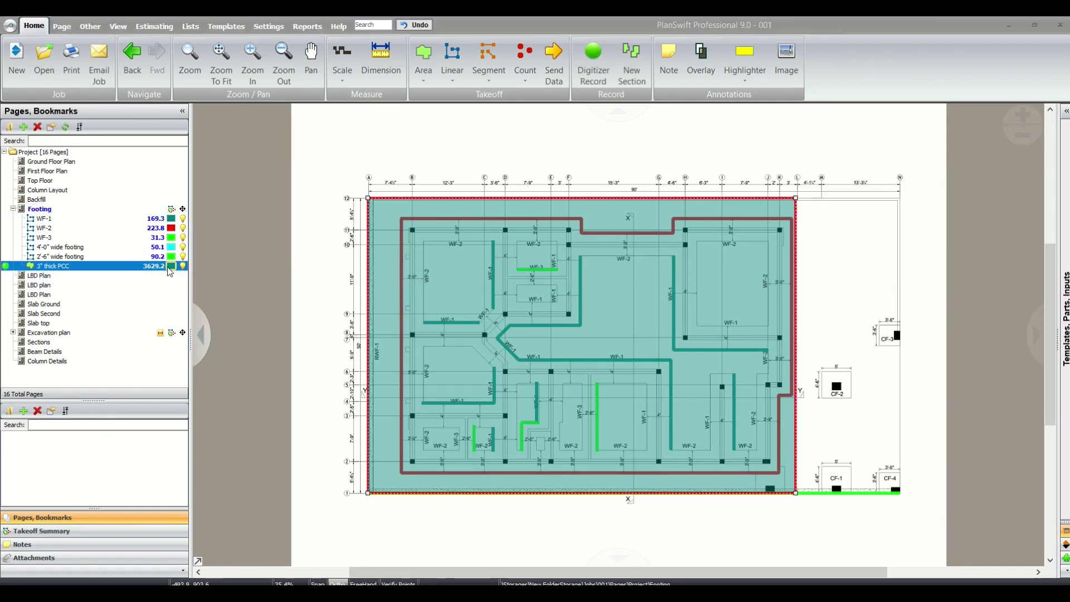
key(alt+Tab)
text(=)
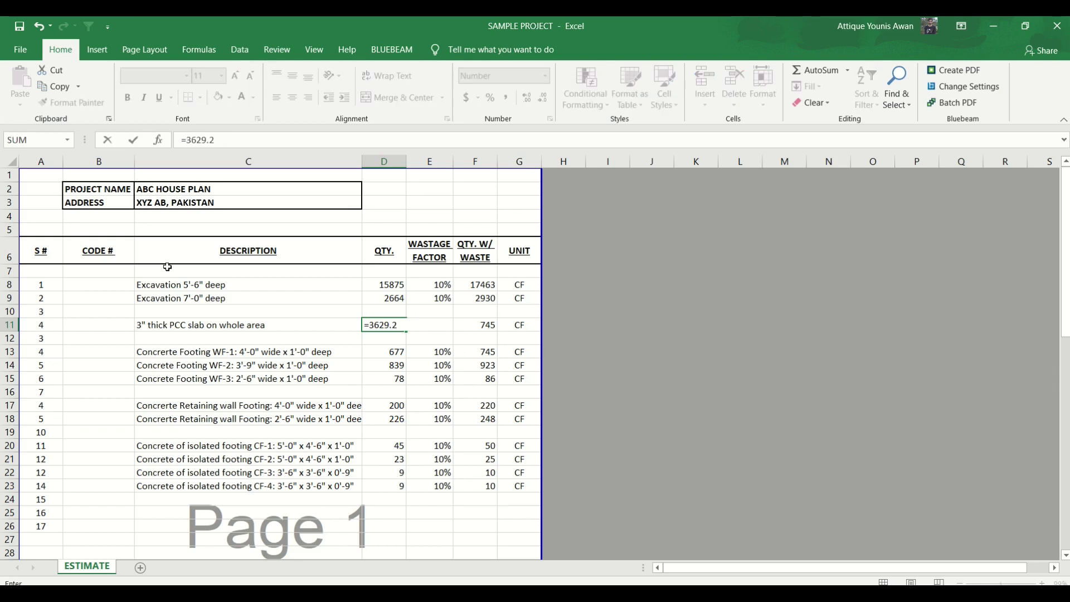
Enter the whole-area slab volume =3629.2*0.25 (907 CF, 998 with waste) and select the slab row
key(alt+Tab)
key(alt+Tab)
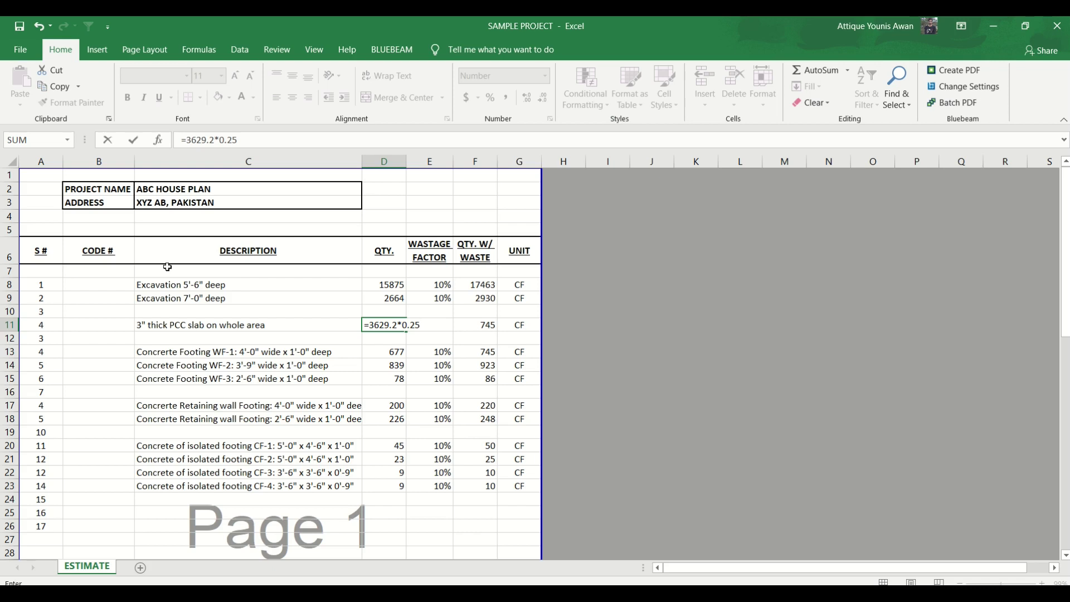
key(Return)
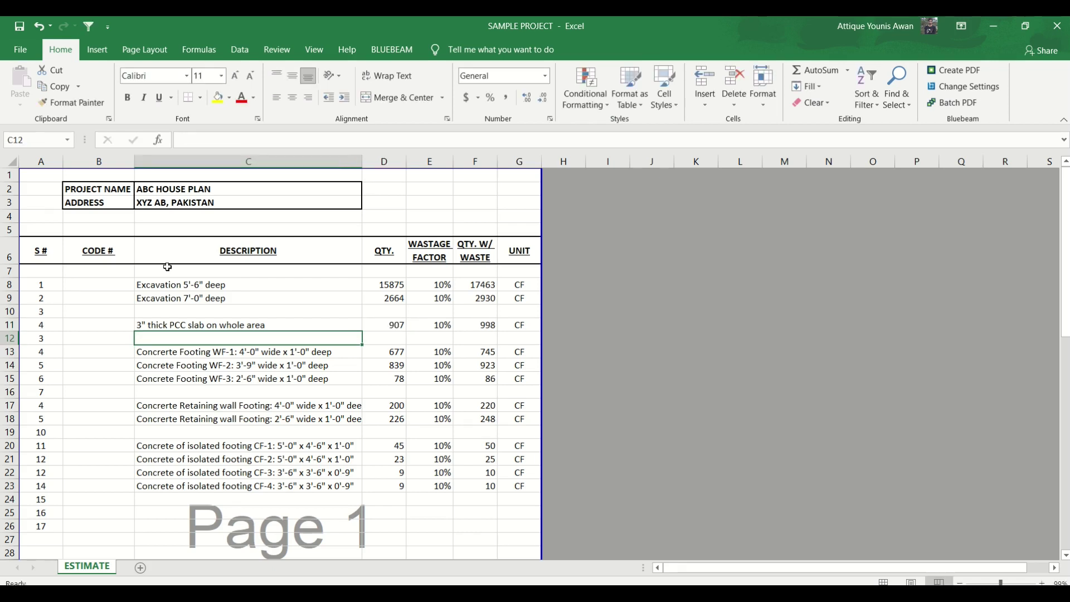
mouse_move(392, 313)
mouse_down()
mouse_move(387, 323)
mouse_move(338, 327)
mouse_move(389, 323)
mouse_up()
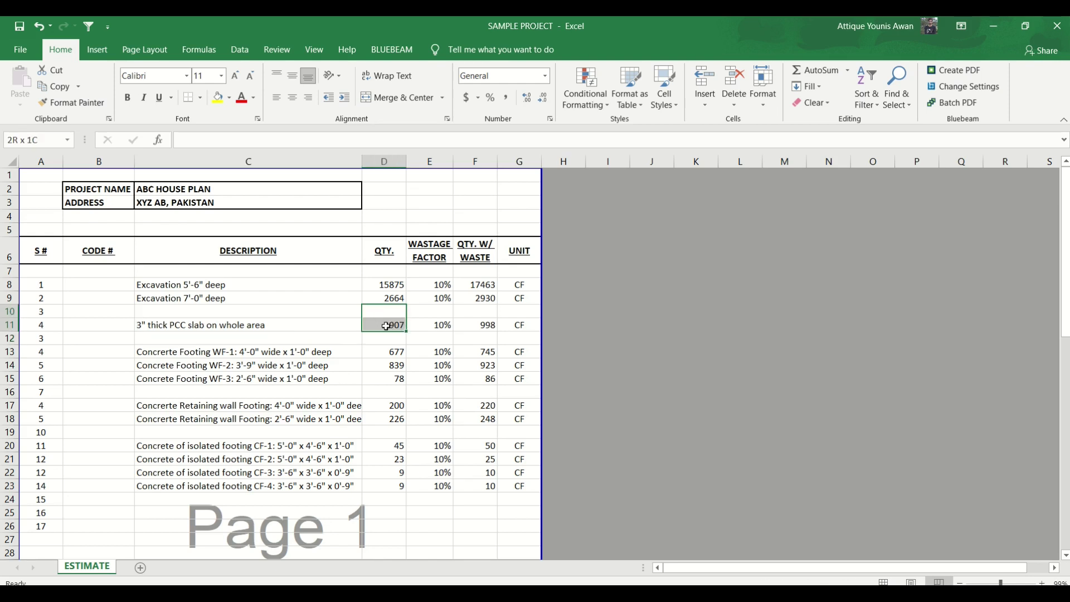
click(506, 328)
drag(506, 328, 201, 309)
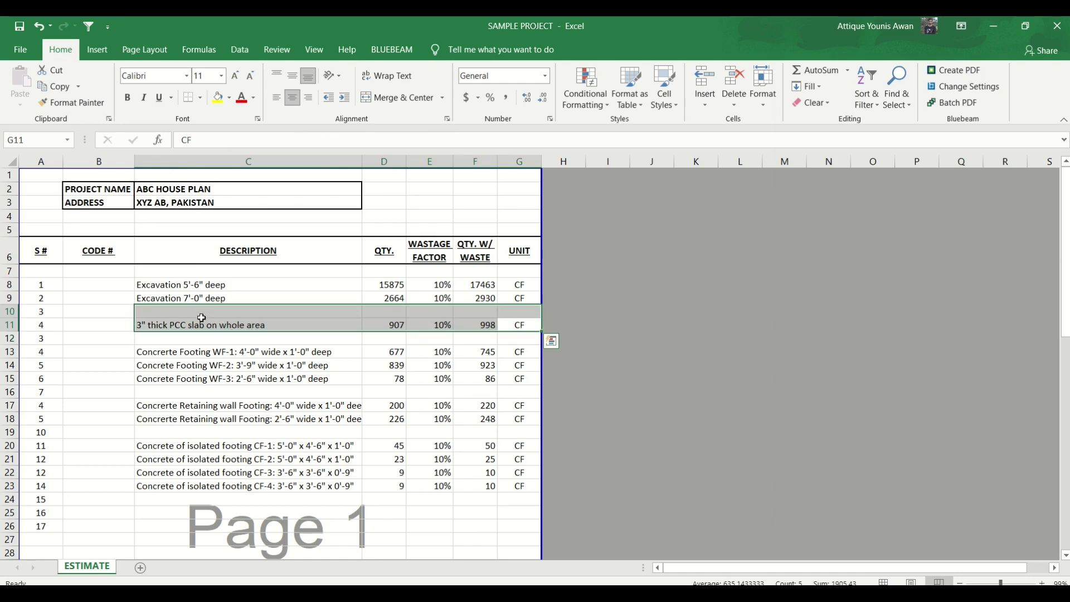
Insert a duplicate of the slab row as row 12 and save the workbook
double_click(278, 328)
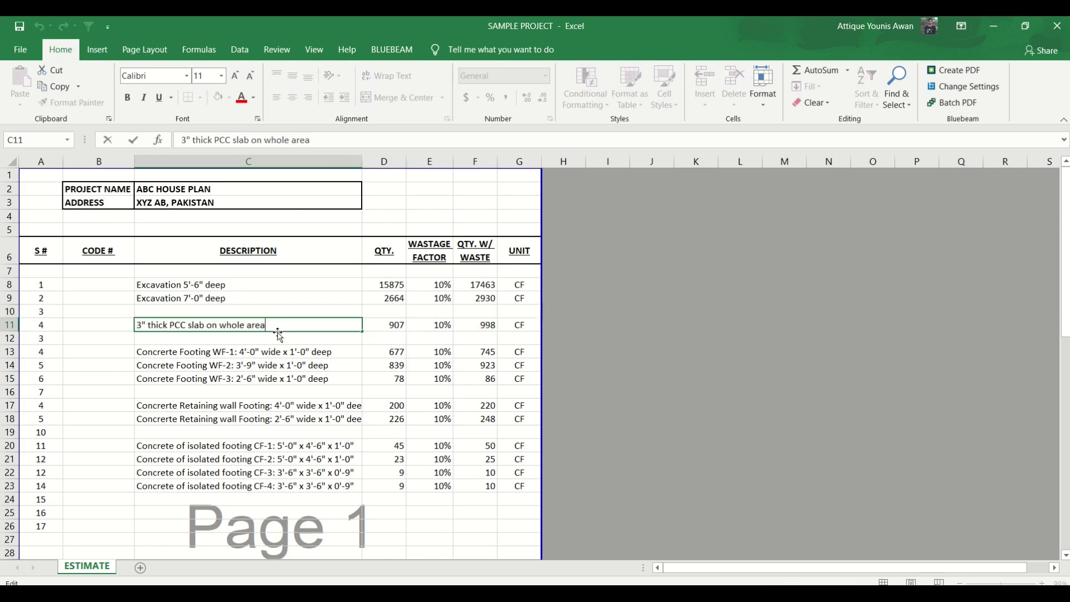
click(277, 338)
key(shift+space)
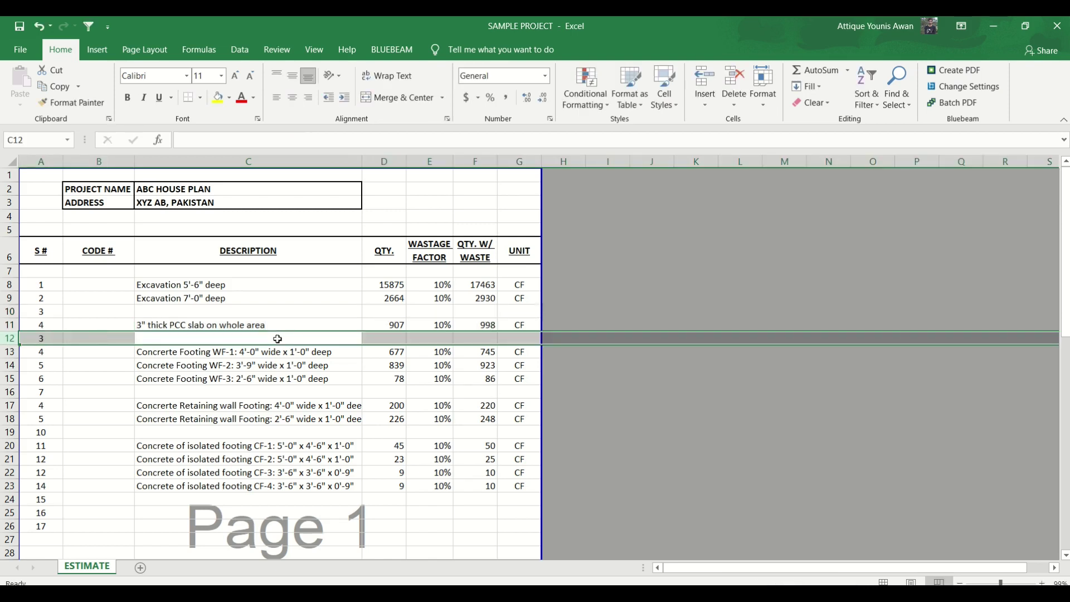
key(ctrl+shift+plus)
key(ctrl+s)
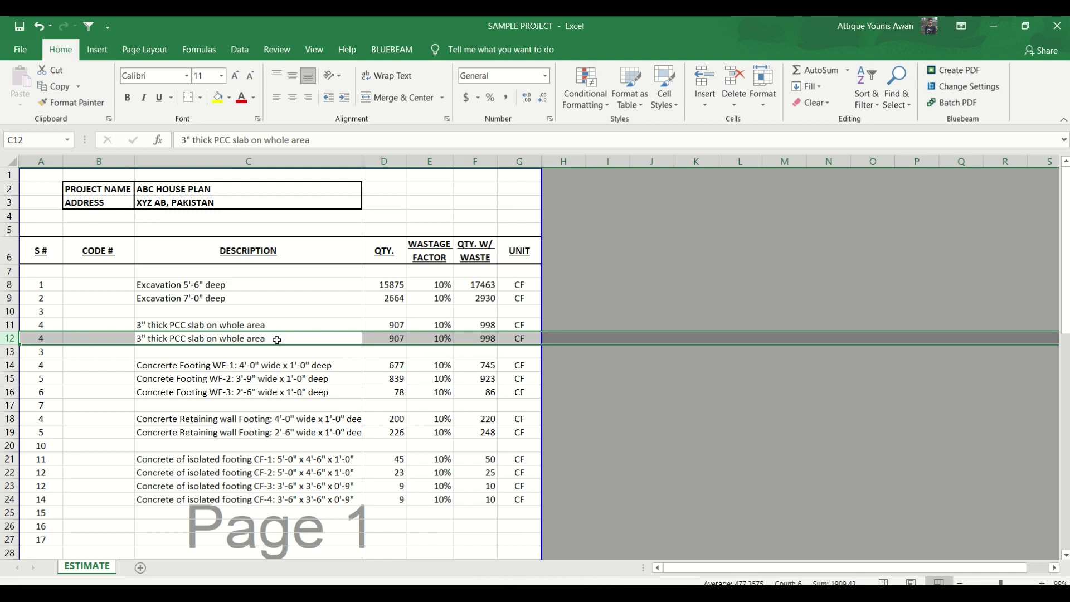
click(286, 457)
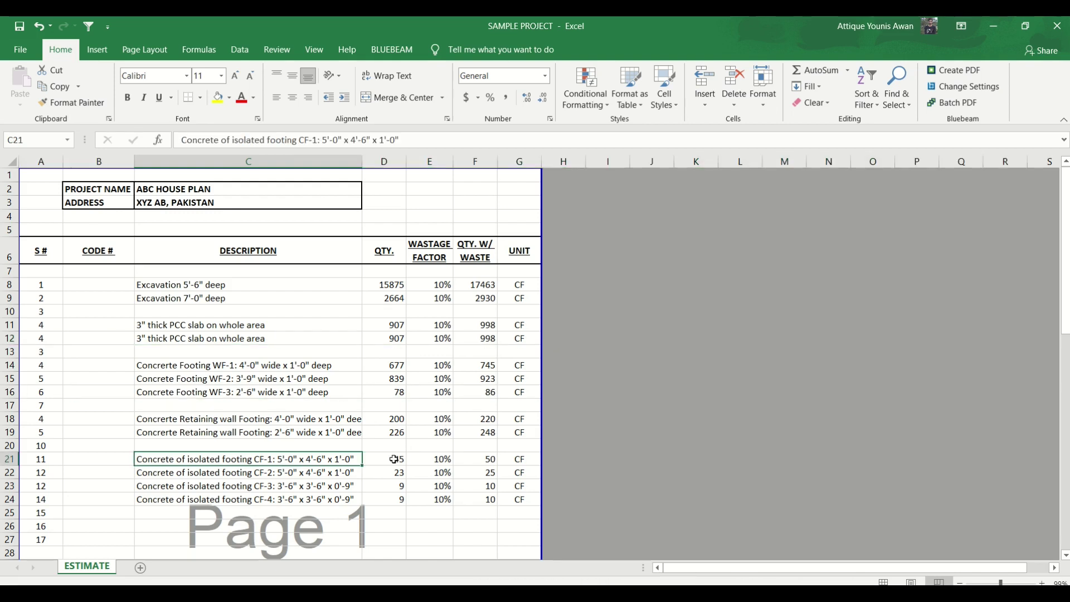
Change the row 12 description to '3" thick PCC slab for CF-1'
click(394, 459)
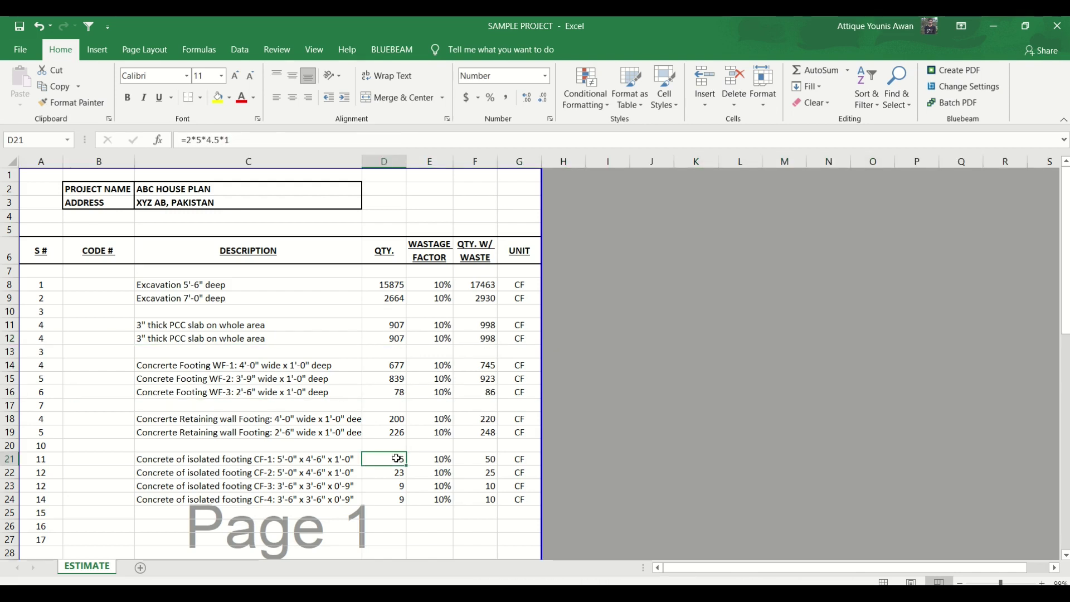
click(293, 463)
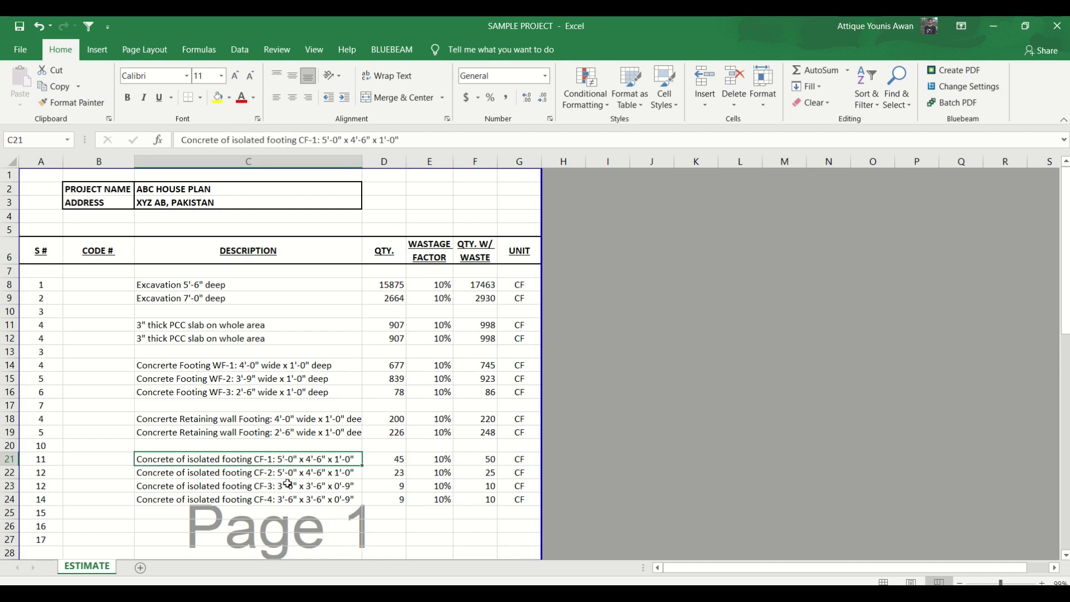
double_click(206, 338)
drag(206, 339, 295, 335)
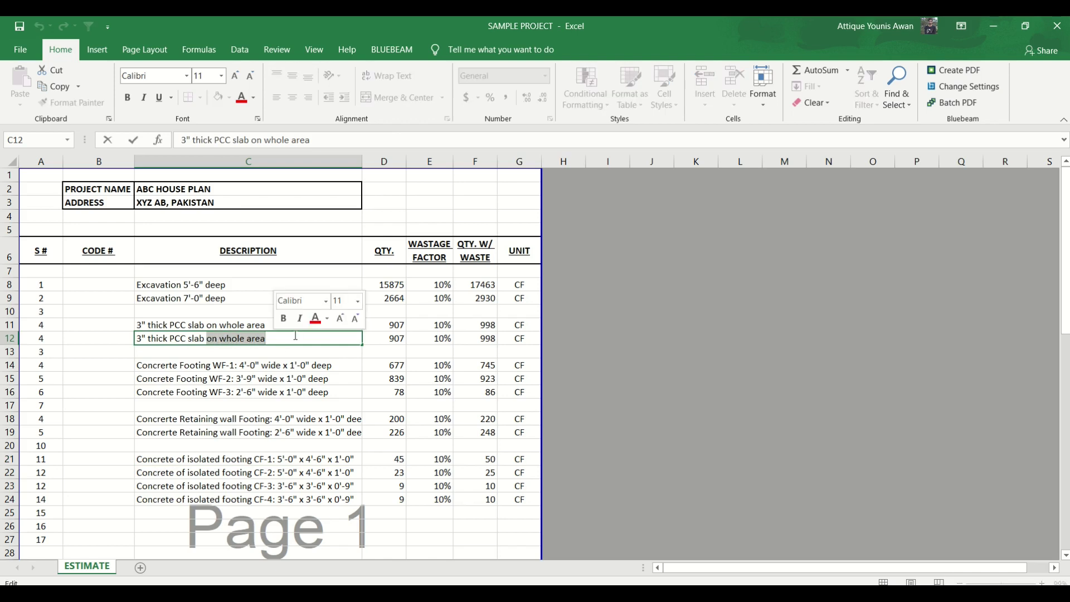
text(for CF-)
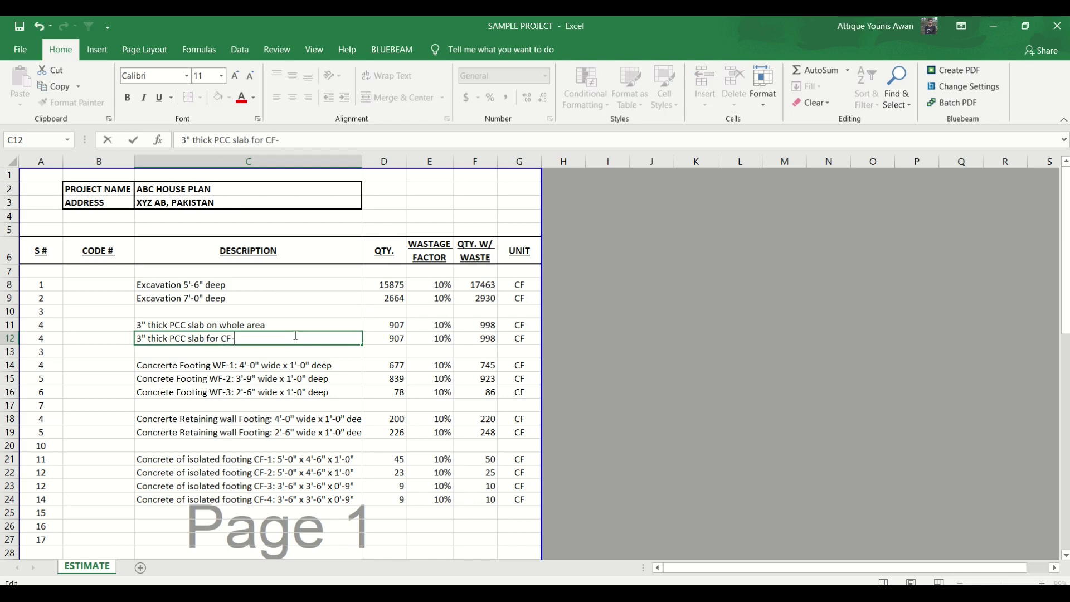
text(1)
key(Return)
Set the CF-1 slab volume to =2*5.25*4.75*0.25 (12 CF) and insert a duplicate row beneath
key(Up)
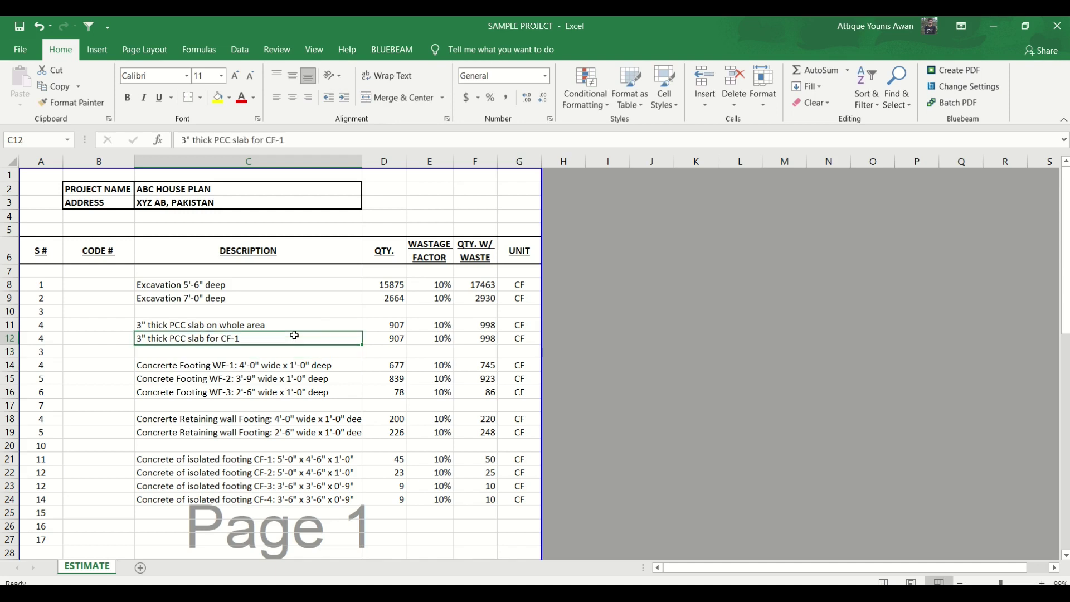
key(Right)
key(F2)
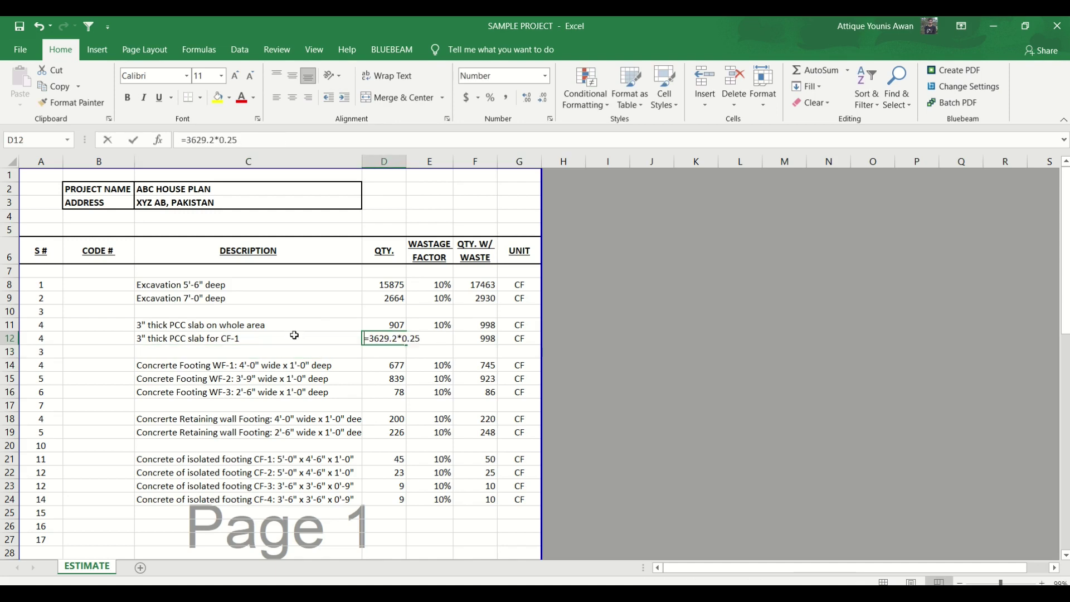
key(shift+Home)
text(=()
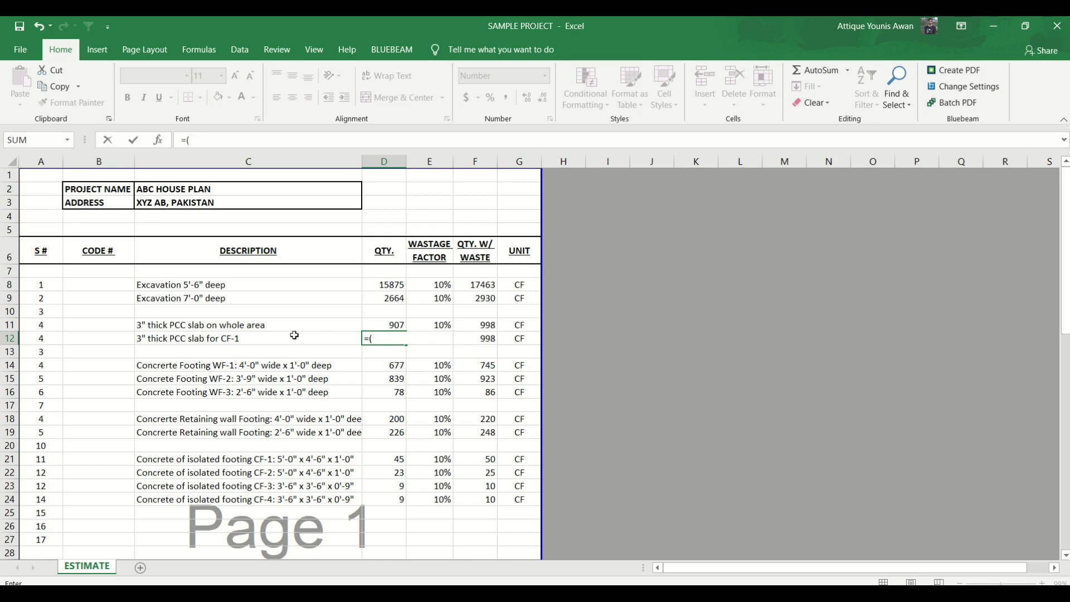
key(BackSpace)
text(2*5.25)
text(*4.75)
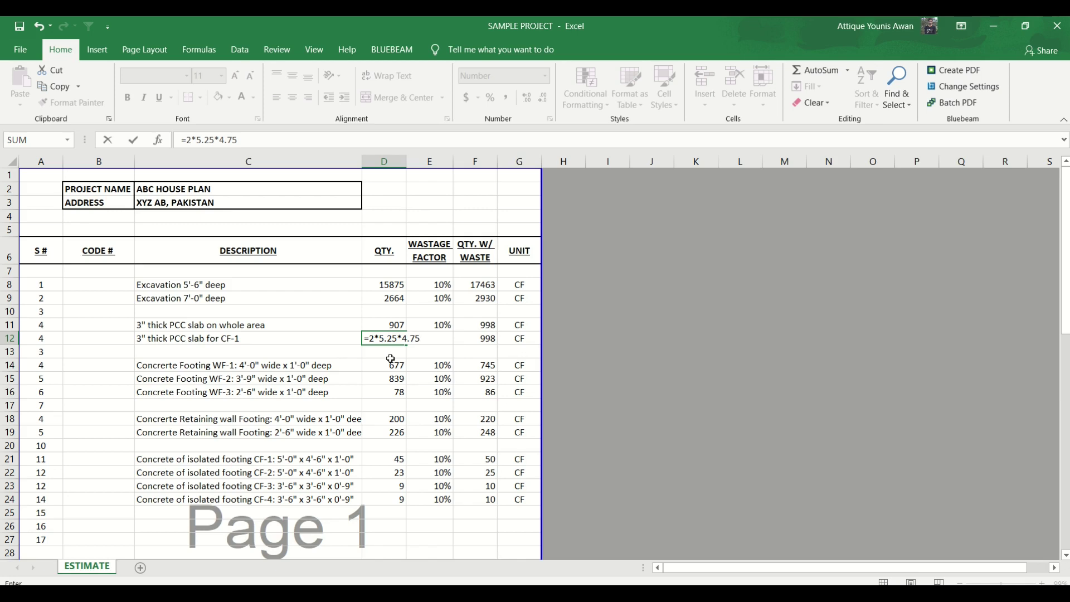
text(*0.25)
key(Return)
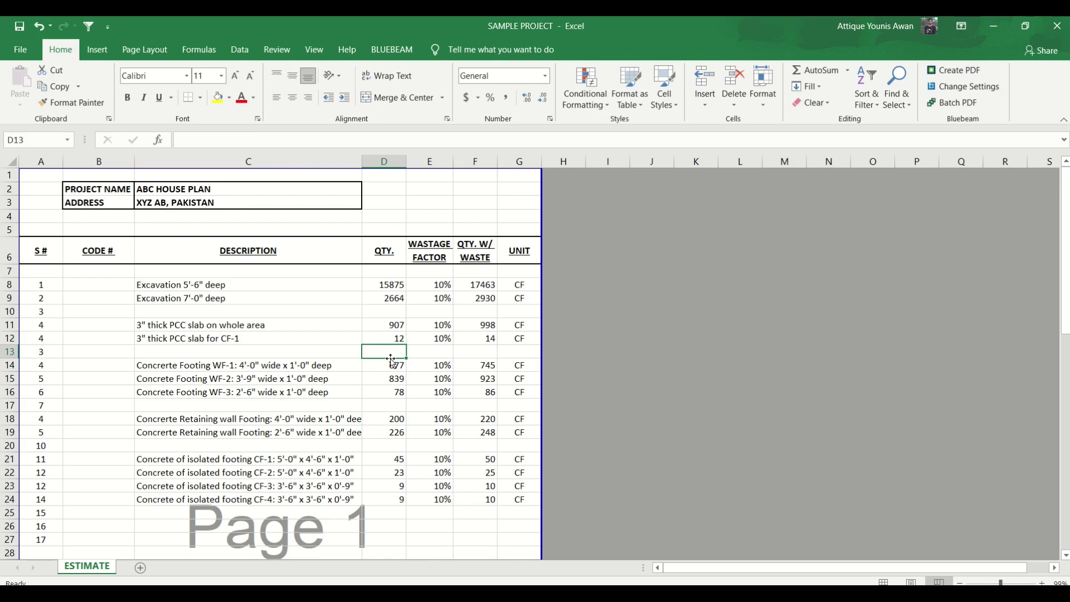
key(shift+space)
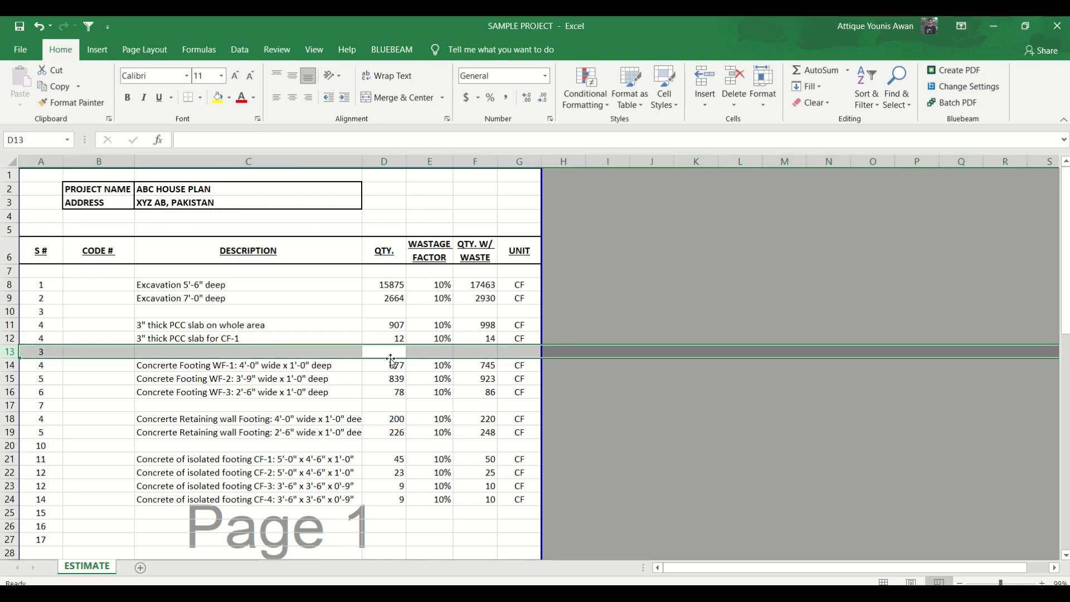
key(ctrl+plus)
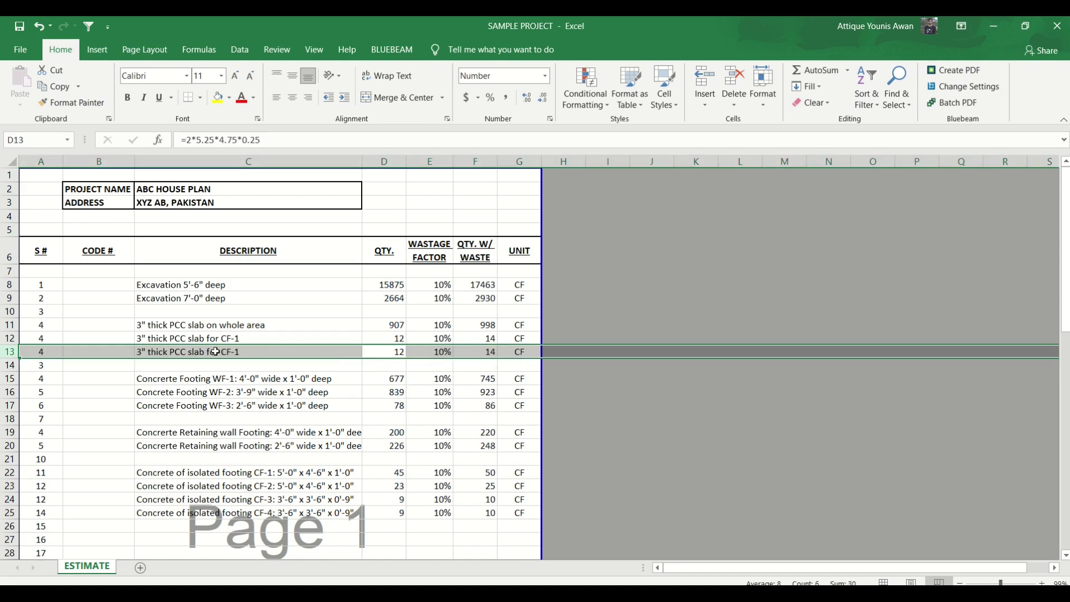
Relabel the copied row for CF-2 and change its footing count to 1, giving 6 CF
click(244, 351)
double_click(255, 345)
key(BackSpace)
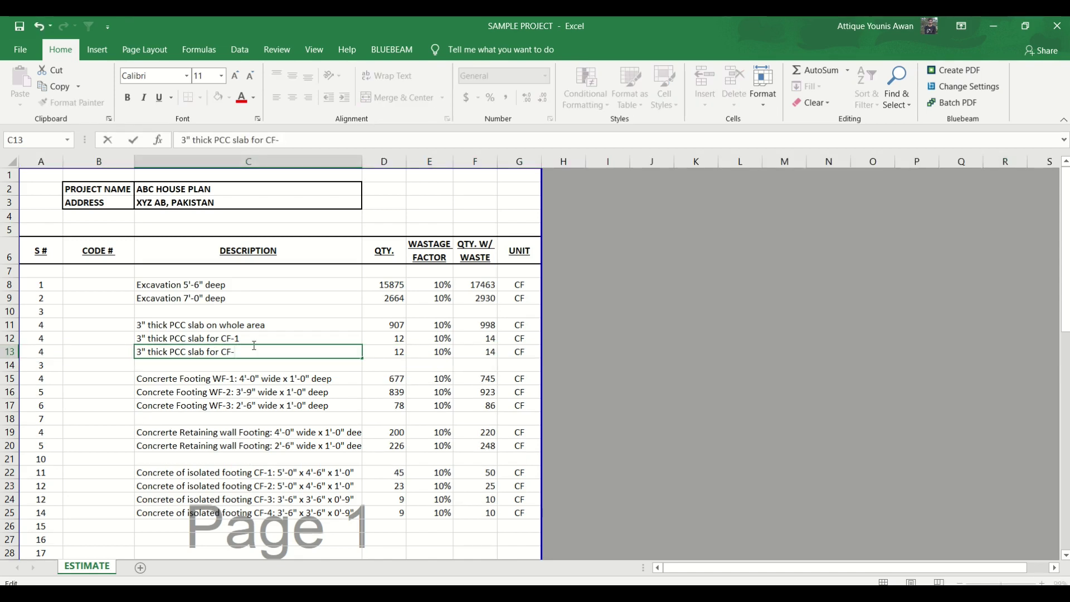
text(2)
key(Tab)
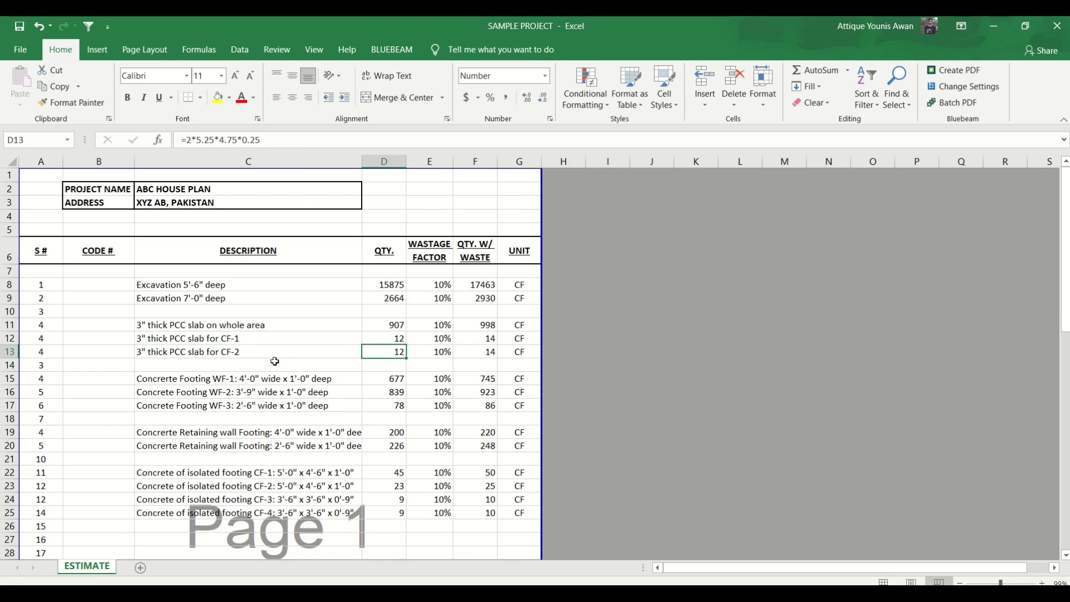
click(196, 140)
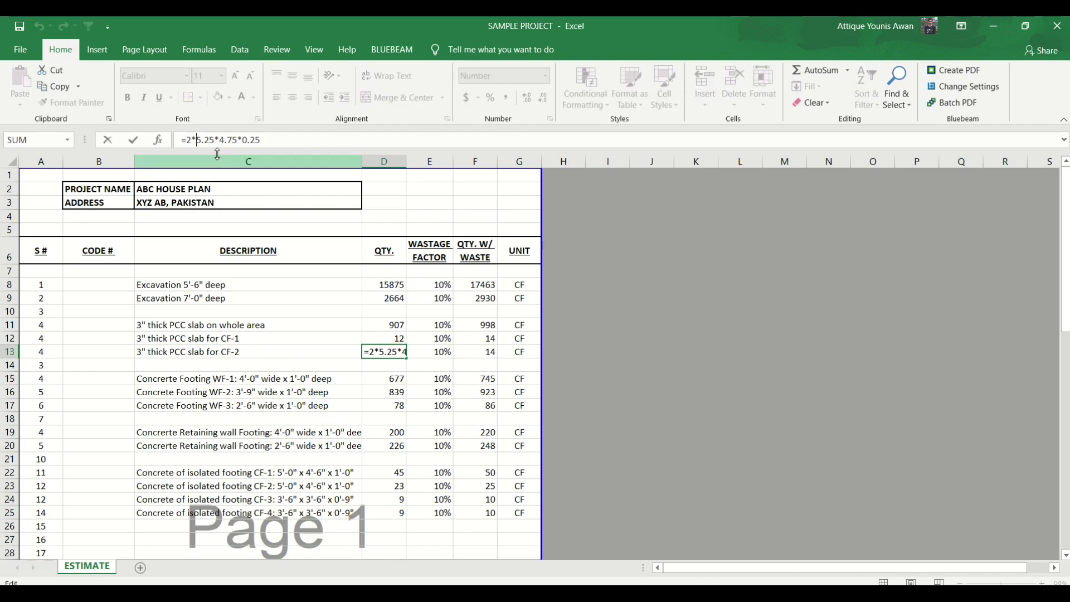
key(BackSpace)
text(1)
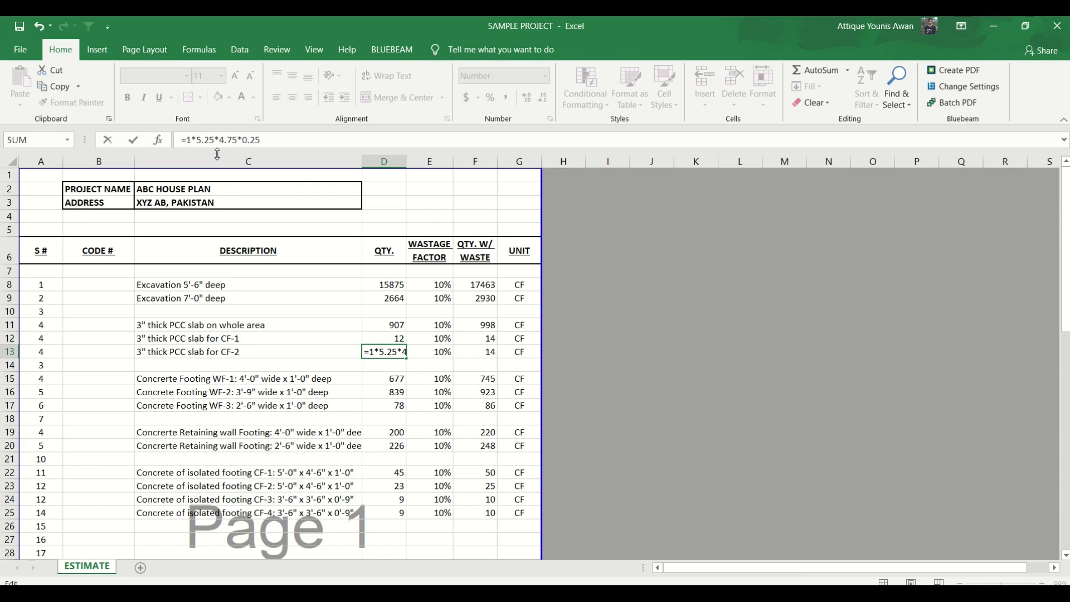
key(ctrl+Return)
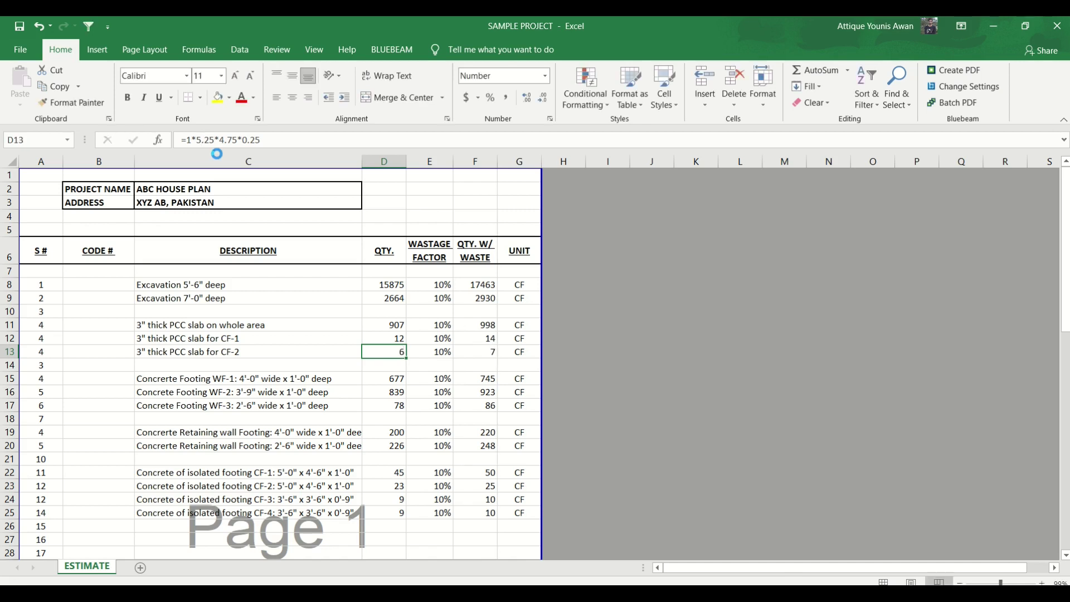
Insert a copy of the CF-2 row and relabel it '3" thick PCC slab for CF-3'
click(258, 368)
key(shift+space)
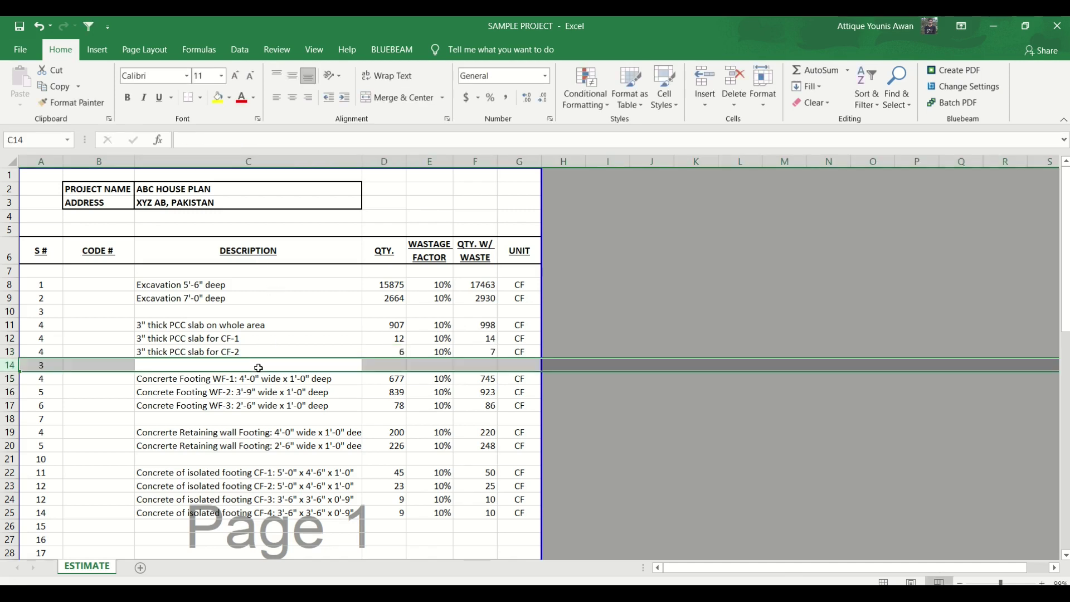
key(ctrl+shift+plus)
key(ctrl+d)
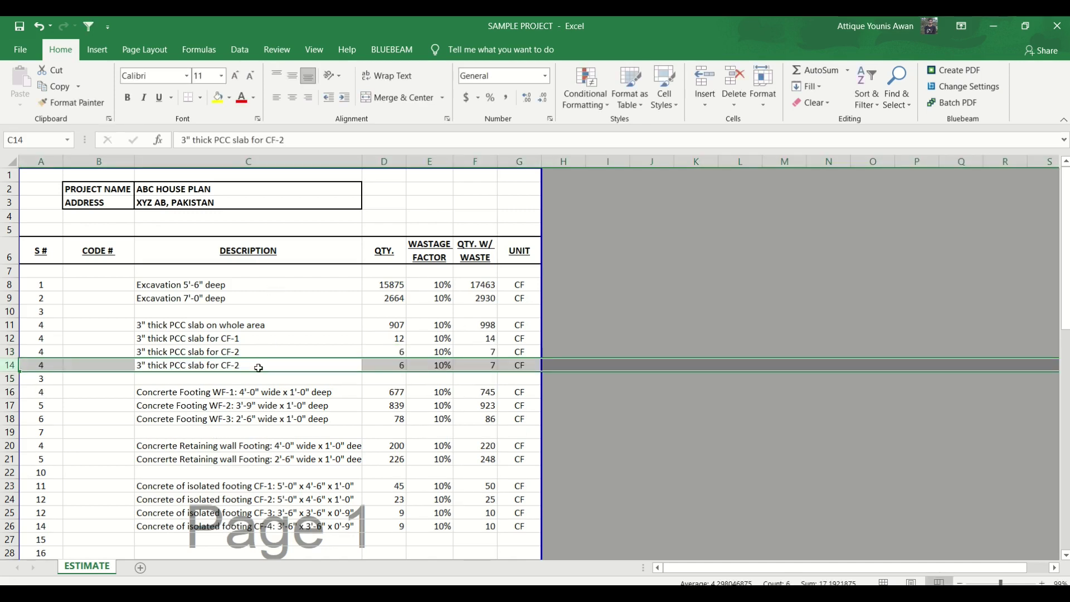
double_click(260, 368)
key(BackSpace)
text(3)
key(Tab)
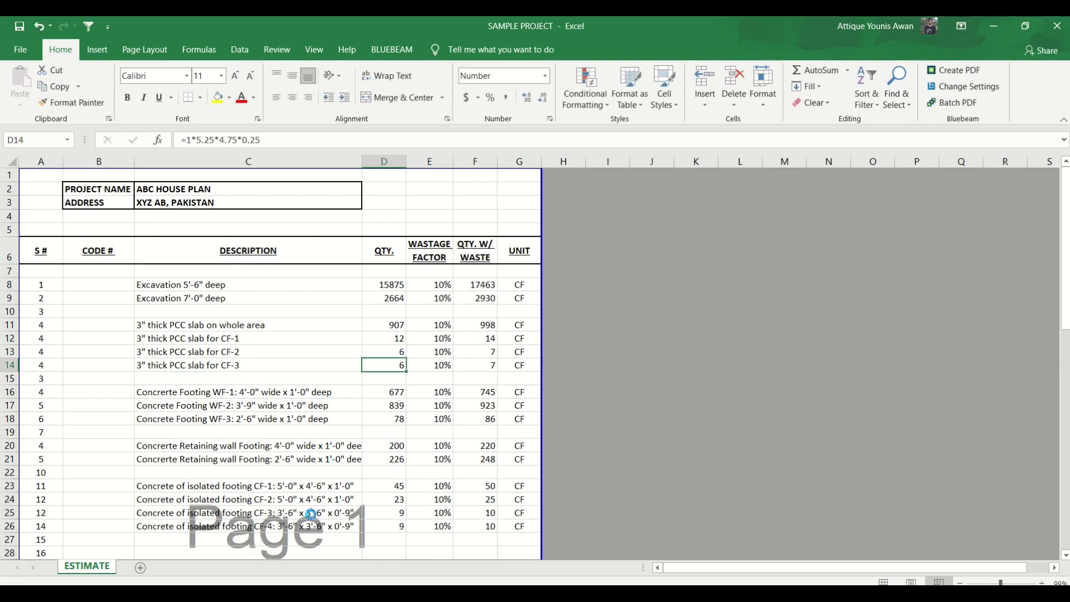
Update the CF-3 formula's footing dimensions so its slab volume becomes 4 CF
click(282, 511)
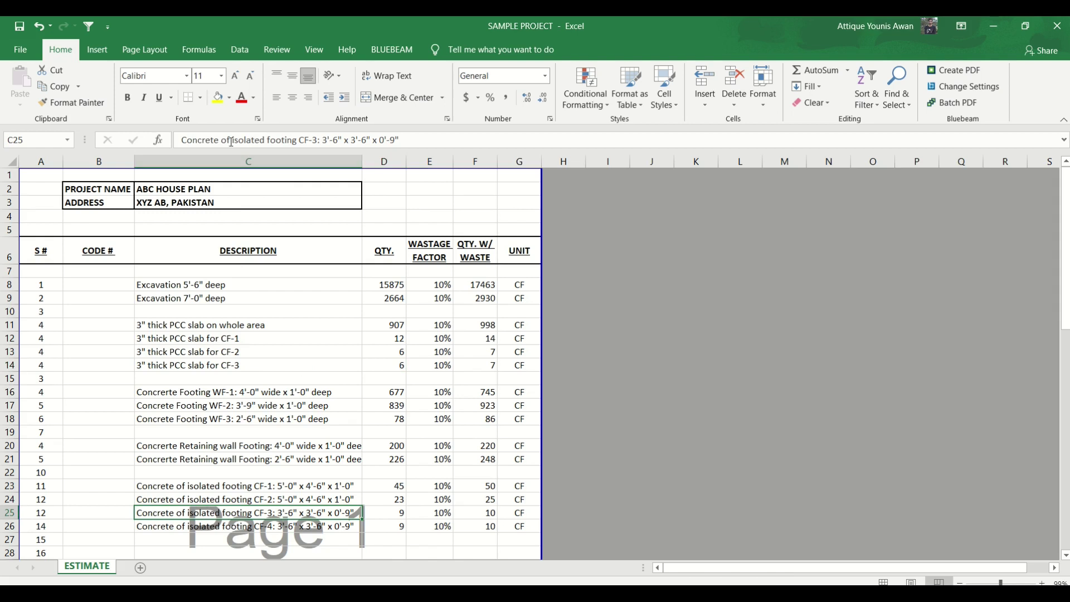
click(392, 362)
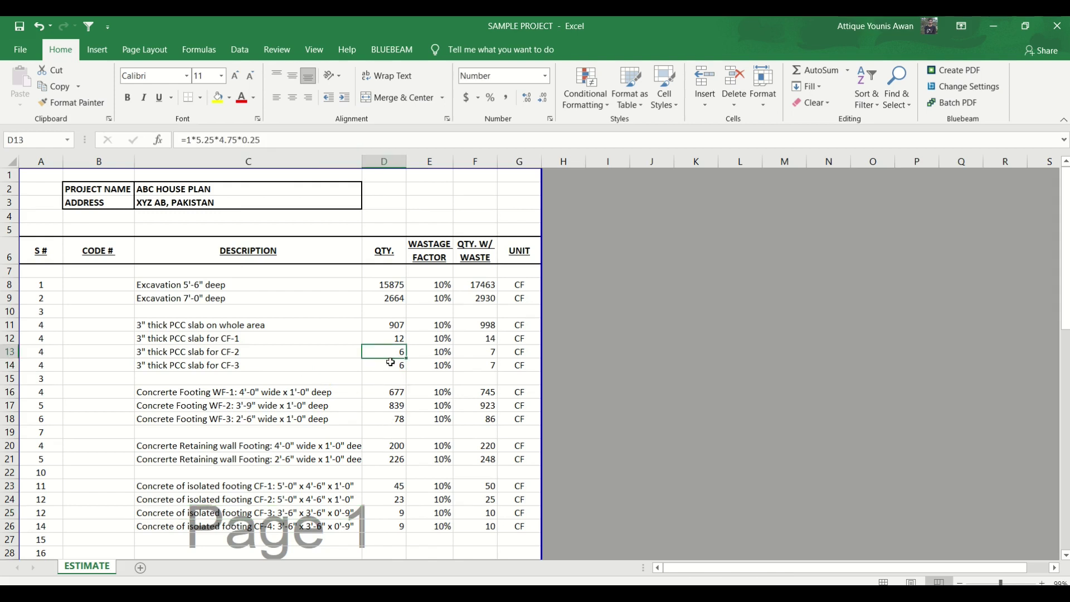
click(209, 141)
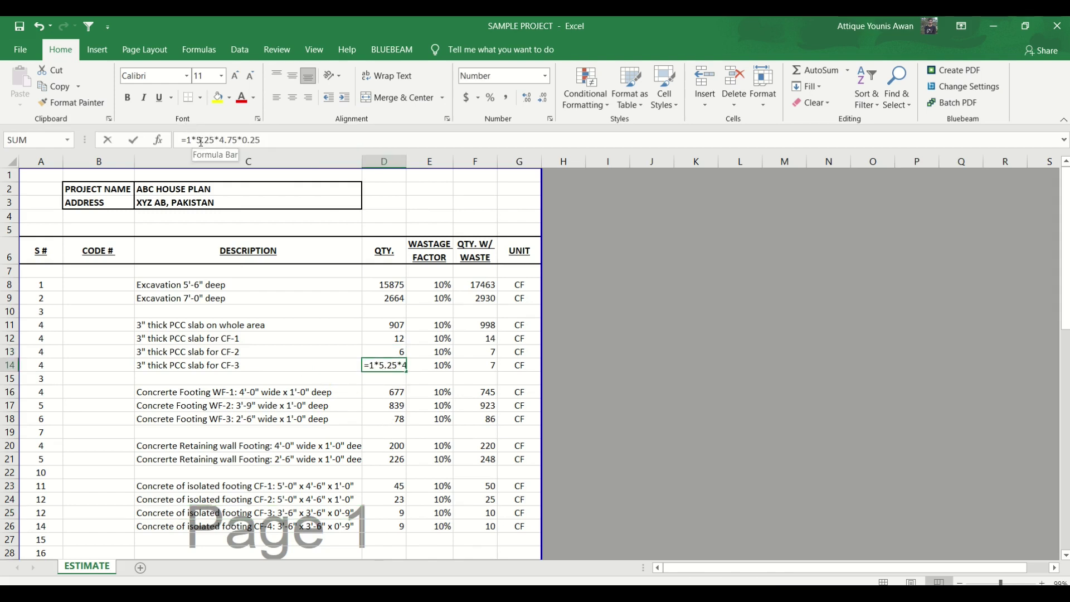
key(BackSpace)
text(3)
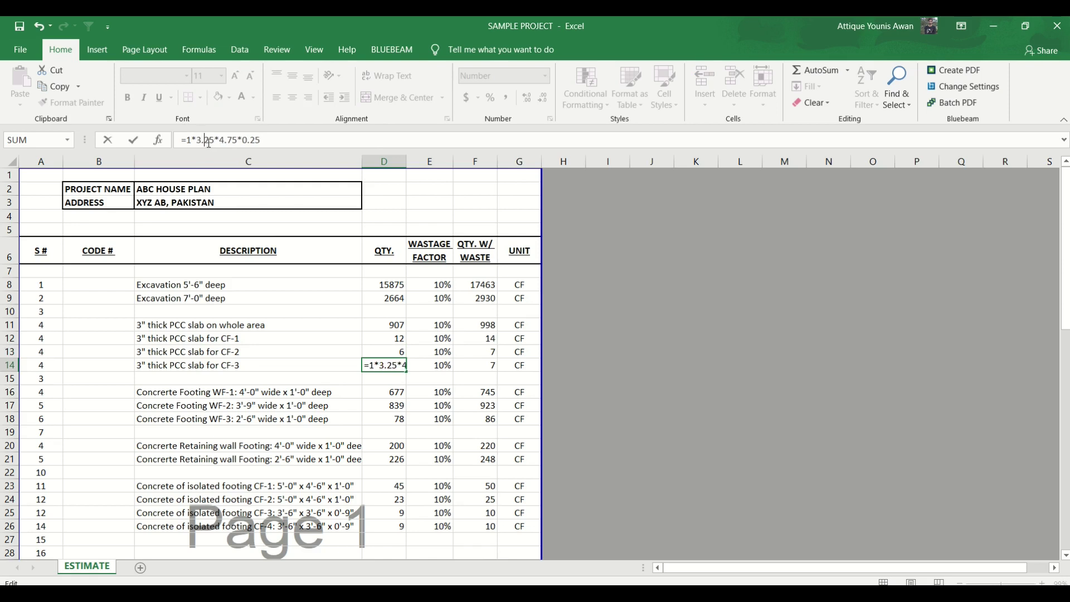
key(Delete)
text(7)
key(Right)
key(BackSpace)
text(3)
key(Return)
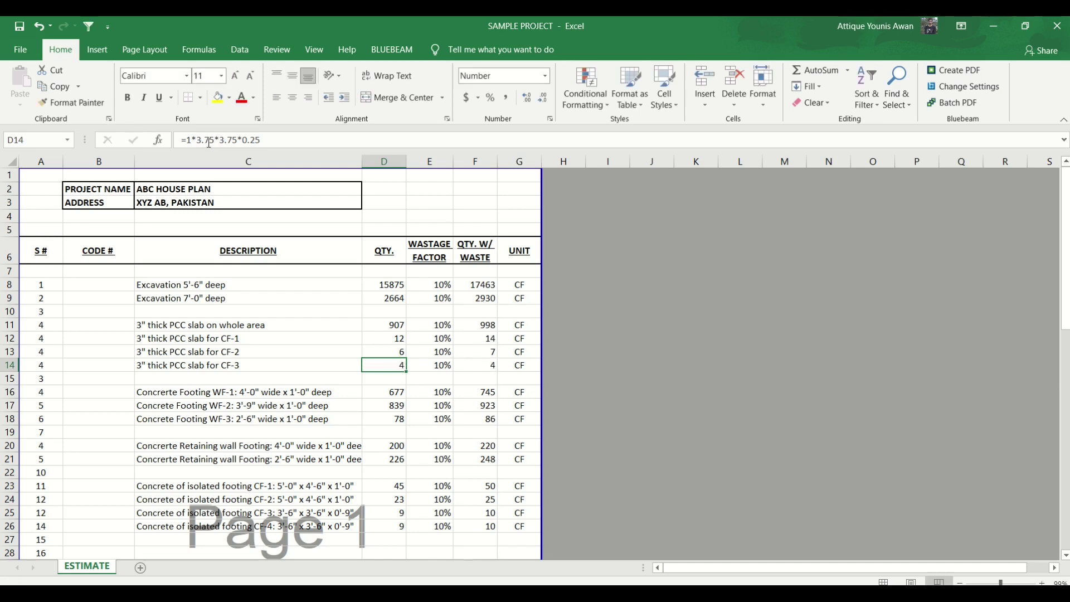
Insert a copy of the CF-3 row and relabel it for CF-4 at 4 CF
click(275, 376)
key(shift+space)
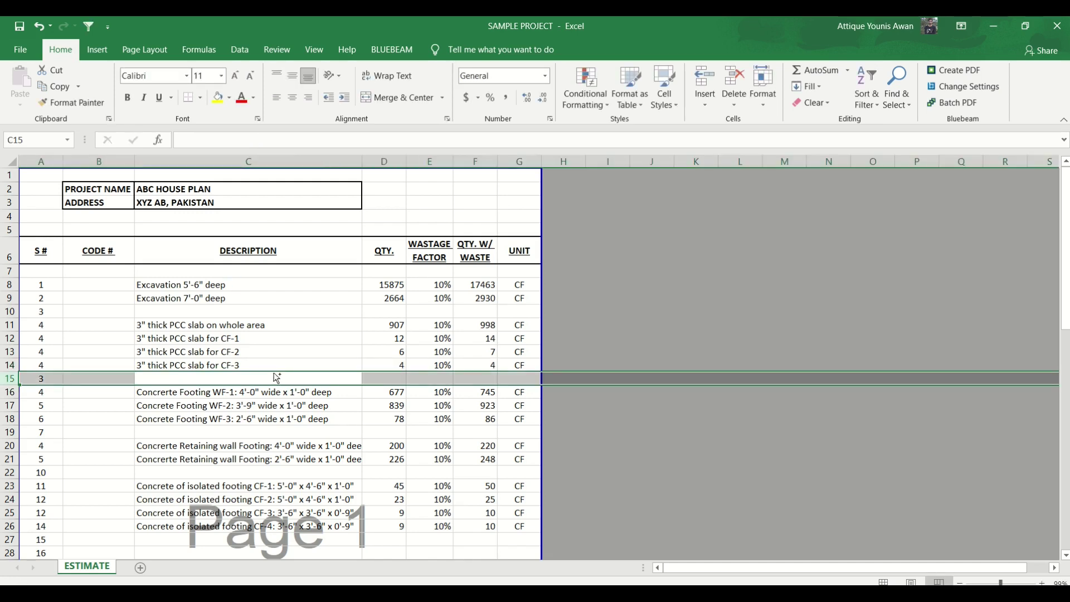
key(ctrl+shift+plus)
key(ctrl+d)
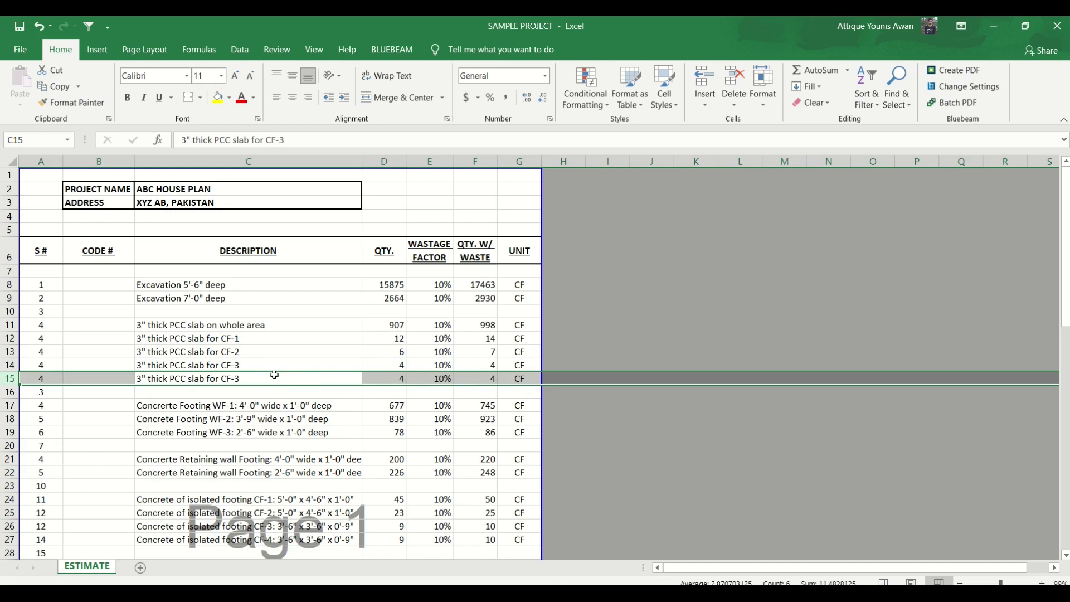
click(273, 375)
key(F2)
key(BackSpace)
text(4)
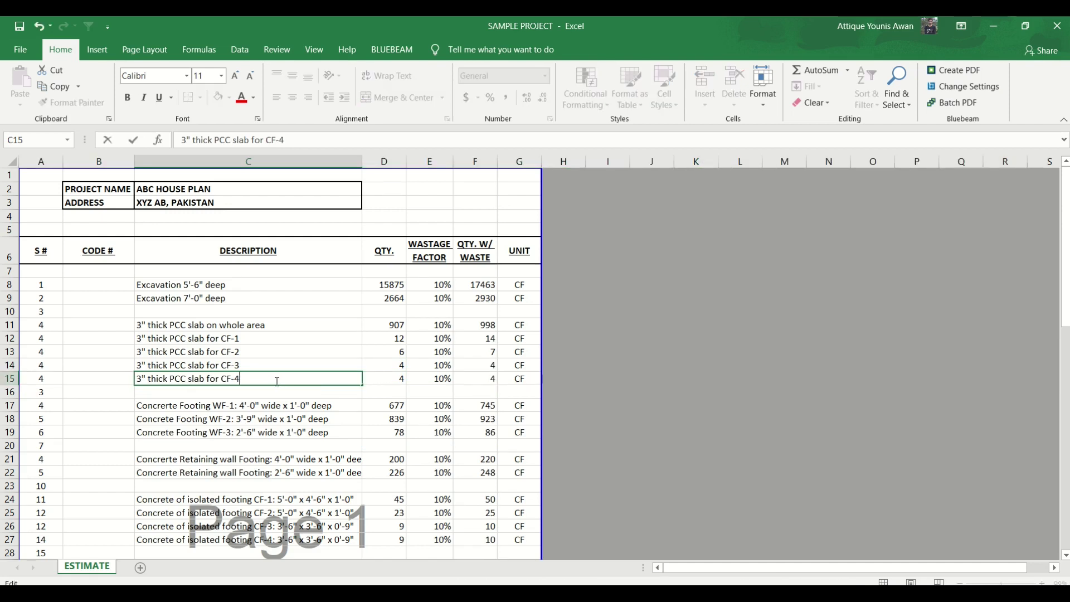
key(Tab)
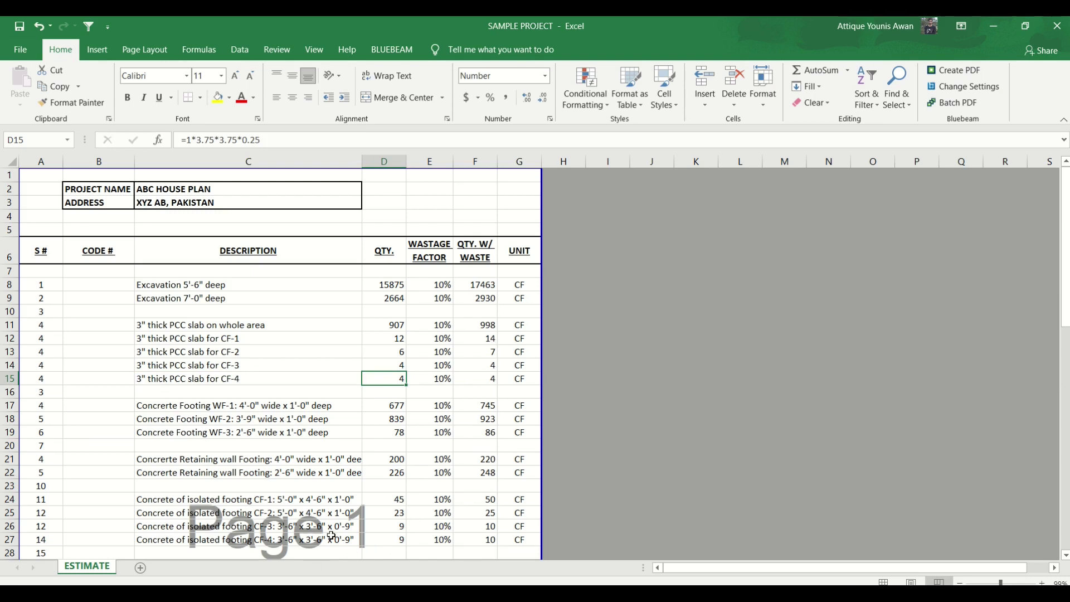
click(331, 536)
click(394, 368)
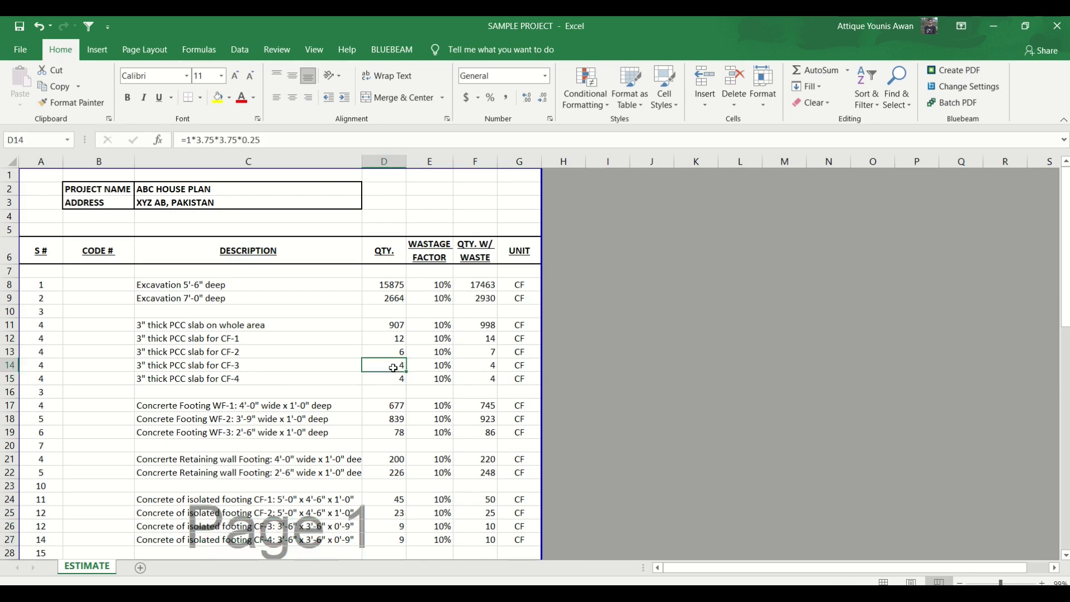
drag(393, 368, 393, 378)
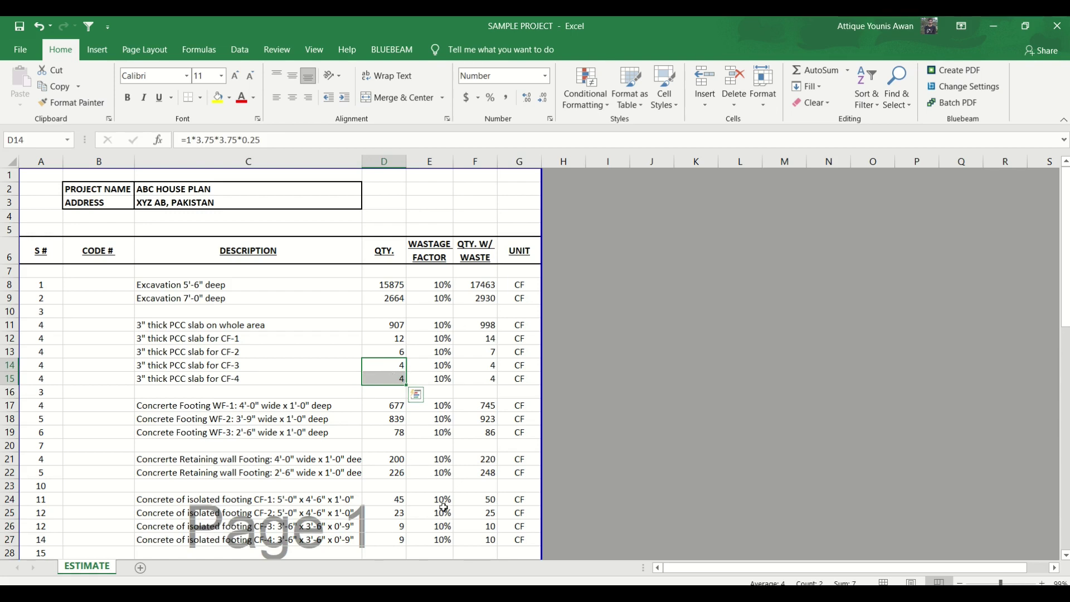
Open the Sections page and zoom into the X-X section to inspect the PCC layer under the footings
key(alt+Tab)
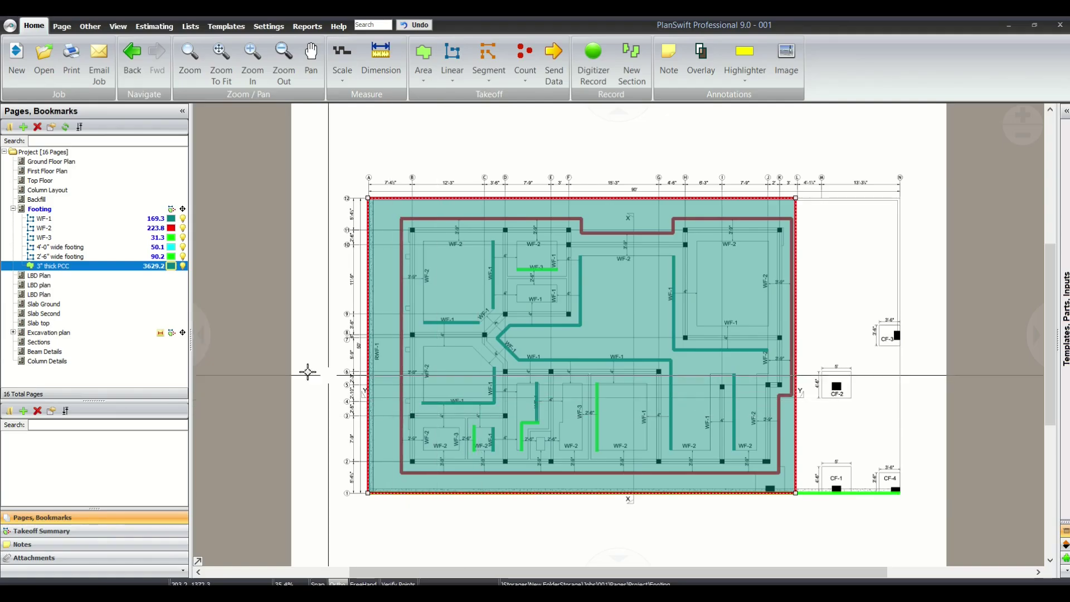
click(108, 346)
scroll(452, 303, up, 5)
scroll(451, 304, down, 5)
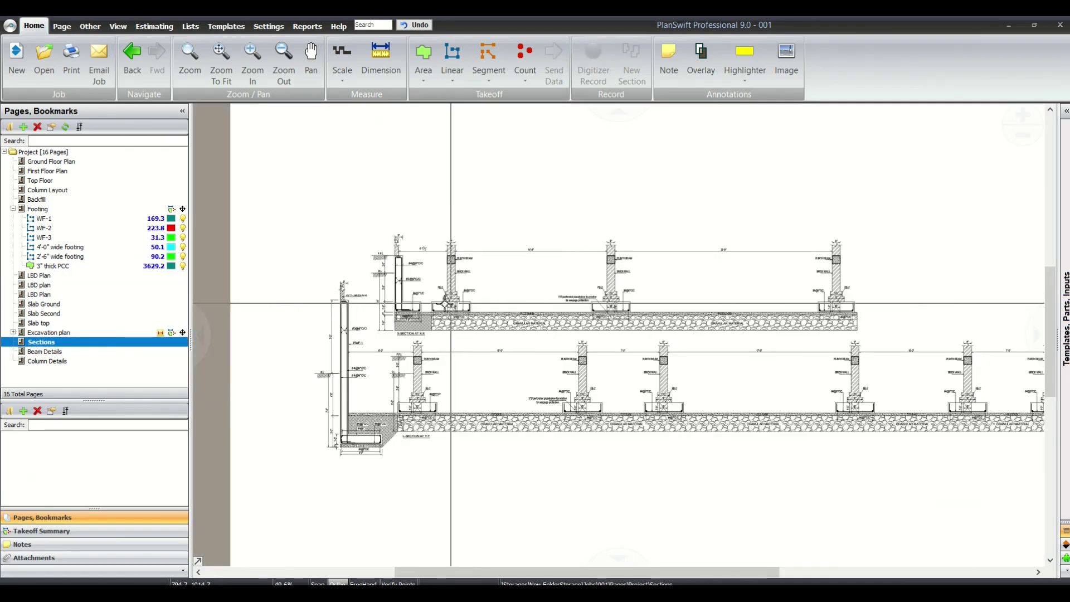
scroll(443, 310, up, 5)
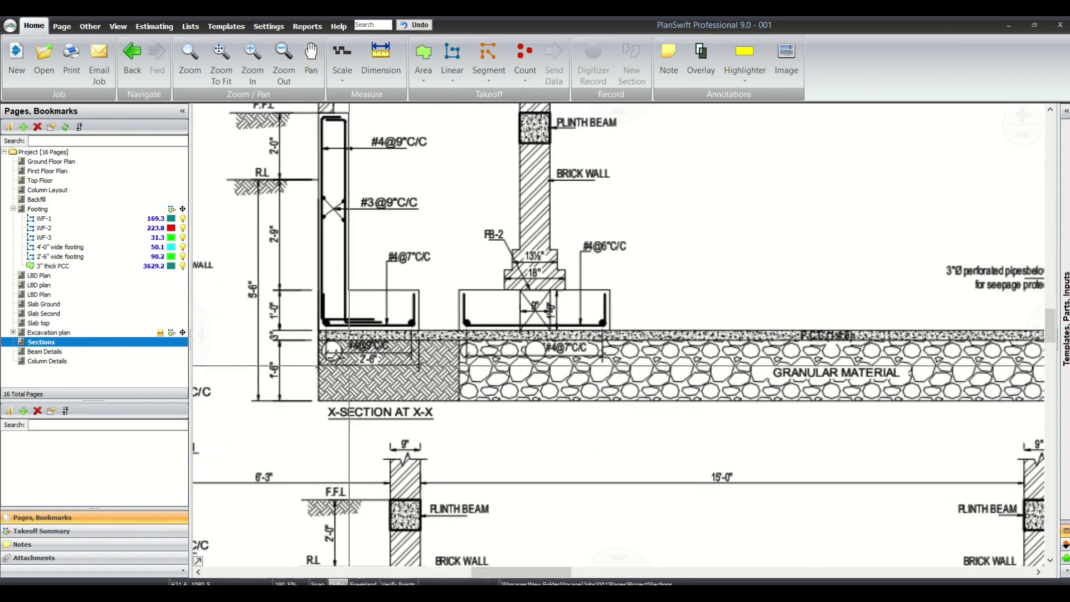
mouse_move(313, 339)
mouse_down()
mouse_move(348, 370)
mouse_move(491, 401)
mouse_up()
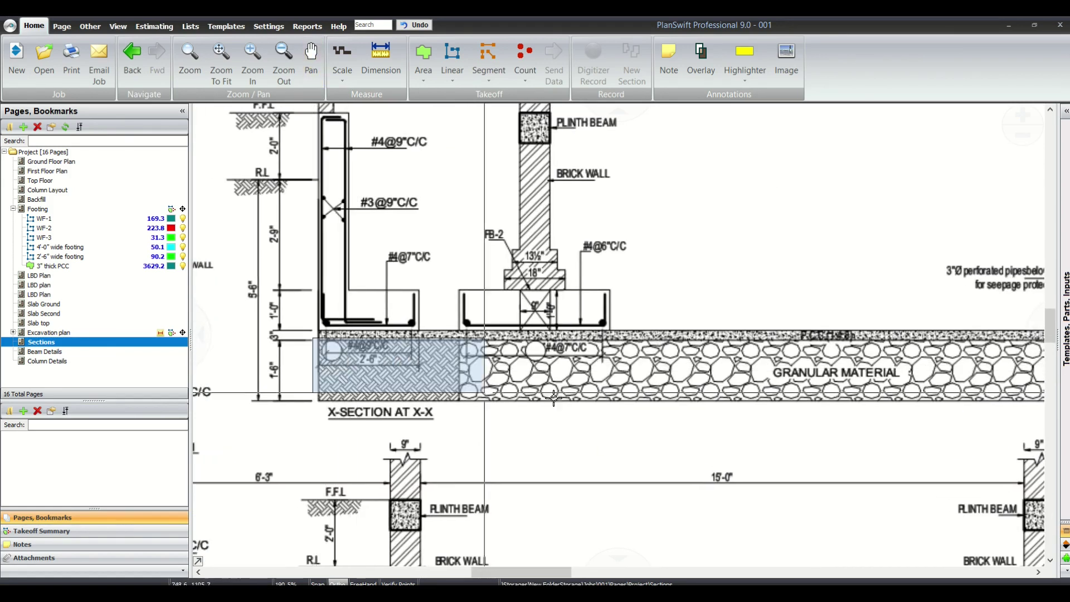
scroll(696, 365, down, 4)
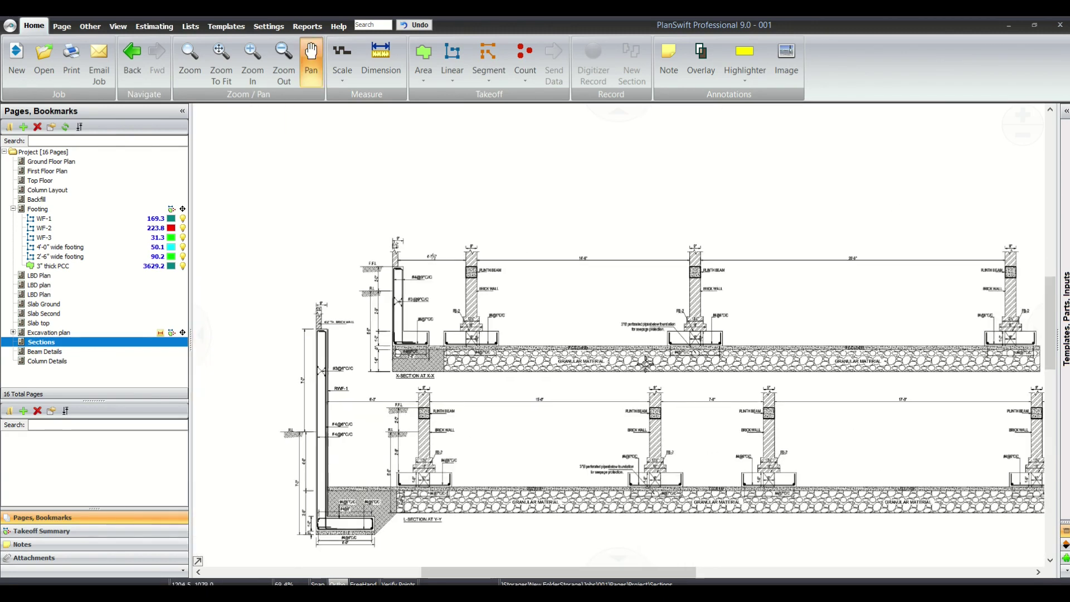
scroll(691, 353, up, 4)
scroll(693, 351, up, 3)
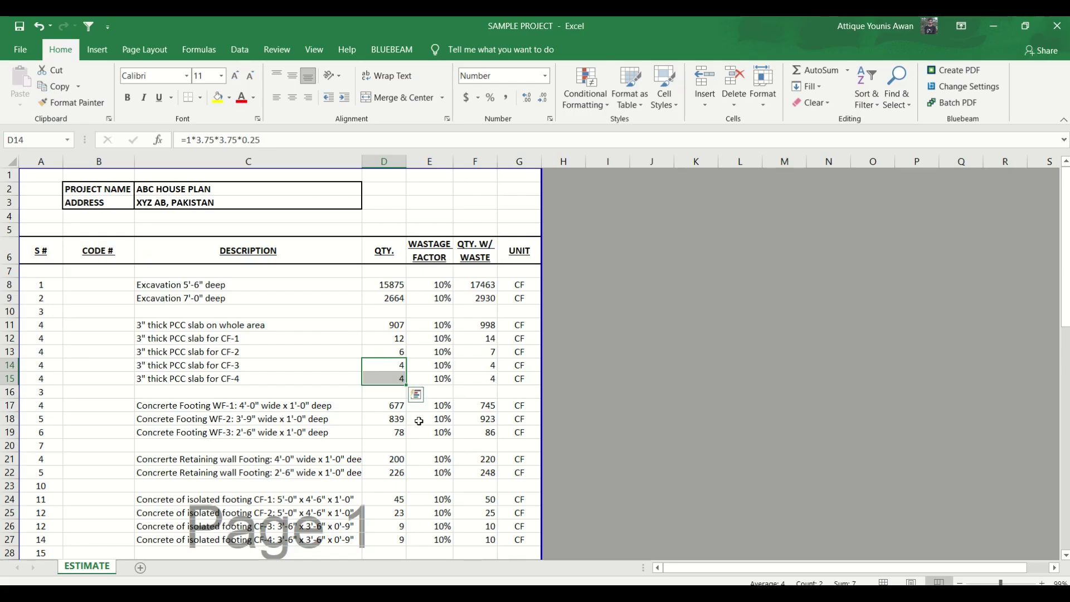
drag(276, 411, 413, 454)
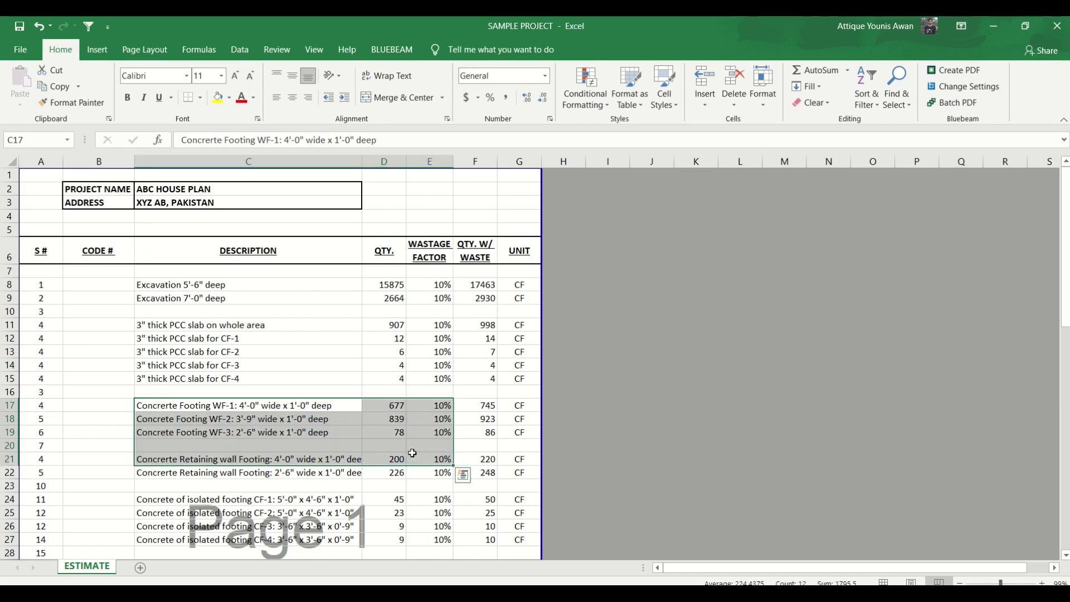